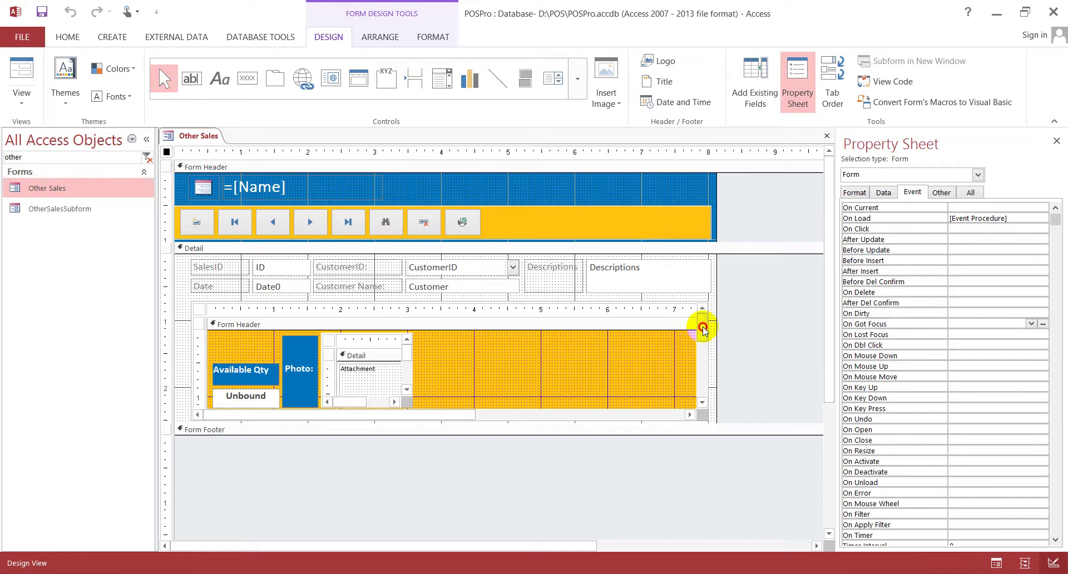
Add Me.aq.Value = DLookup("[balance]", "closingbalance2", "[barcode]='" & Me.BarCode & "'") to the On Got Focus procedure of the ProductName text box in the subform
drag(699, 347, 702, 364)
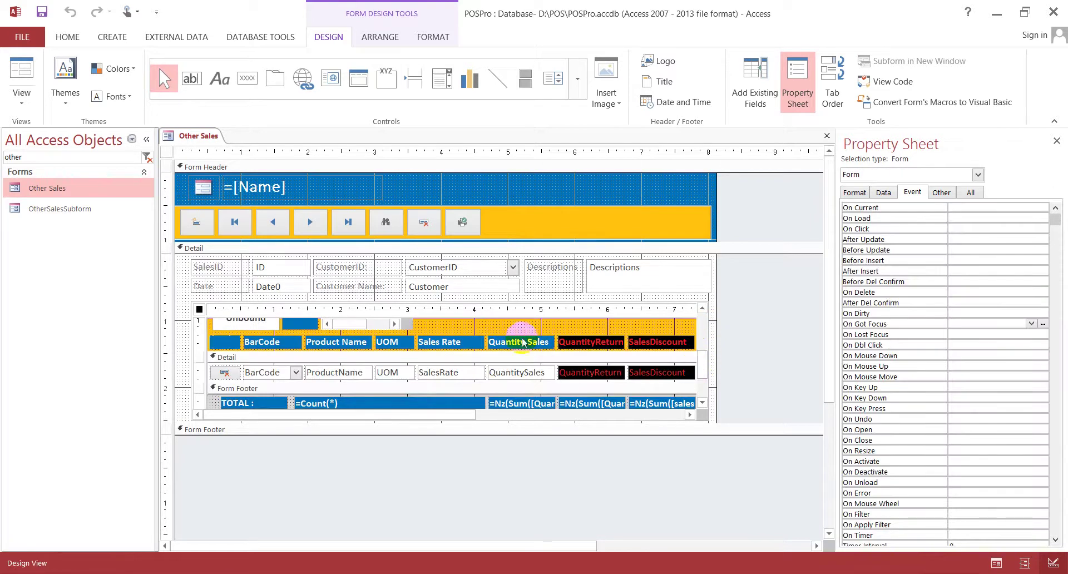
click(506, 375)
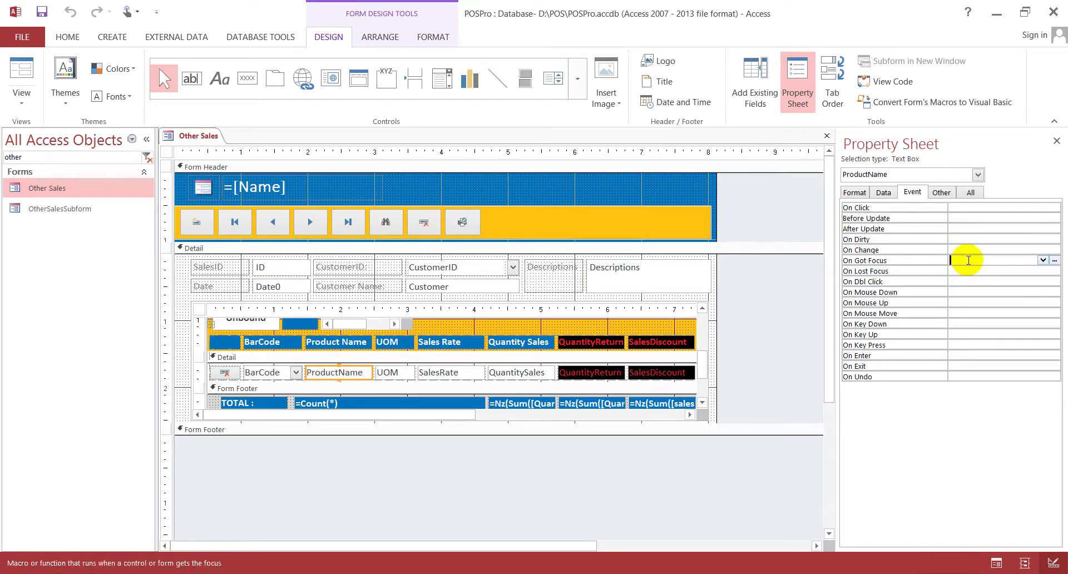
click(1055, 263)
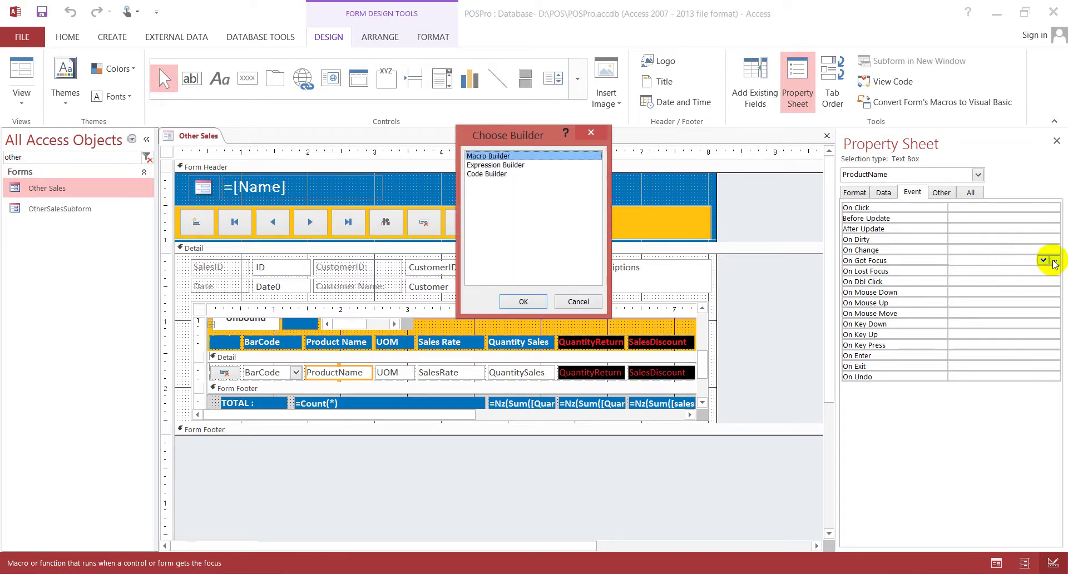
double_click(491, 174)
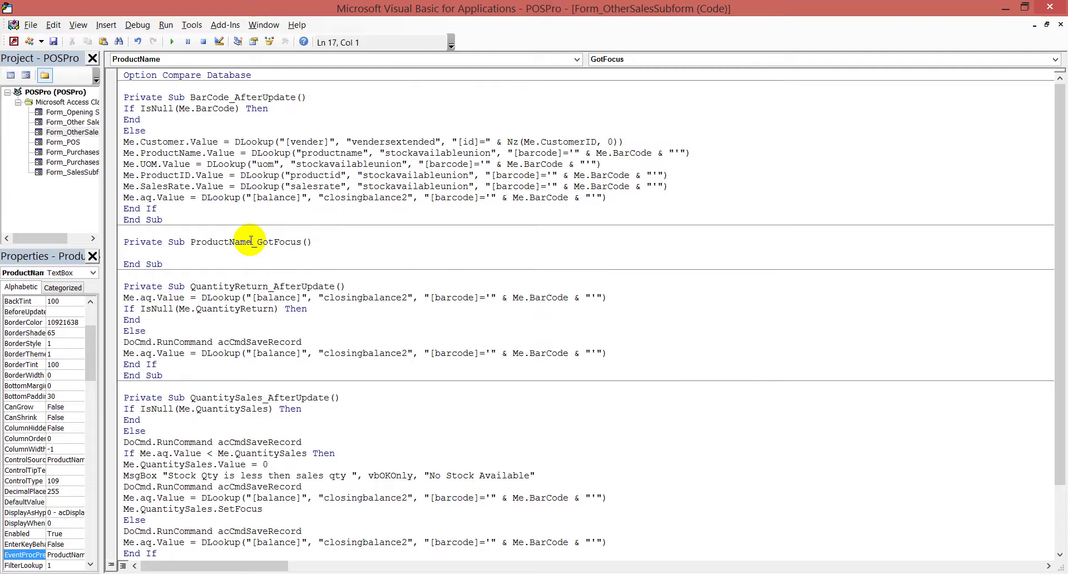
text(Me.aq.Value = DLookup("[balance]", "closingbalance2", "[barcode]='" & Me.BarCode & "'"))
key(Delete)
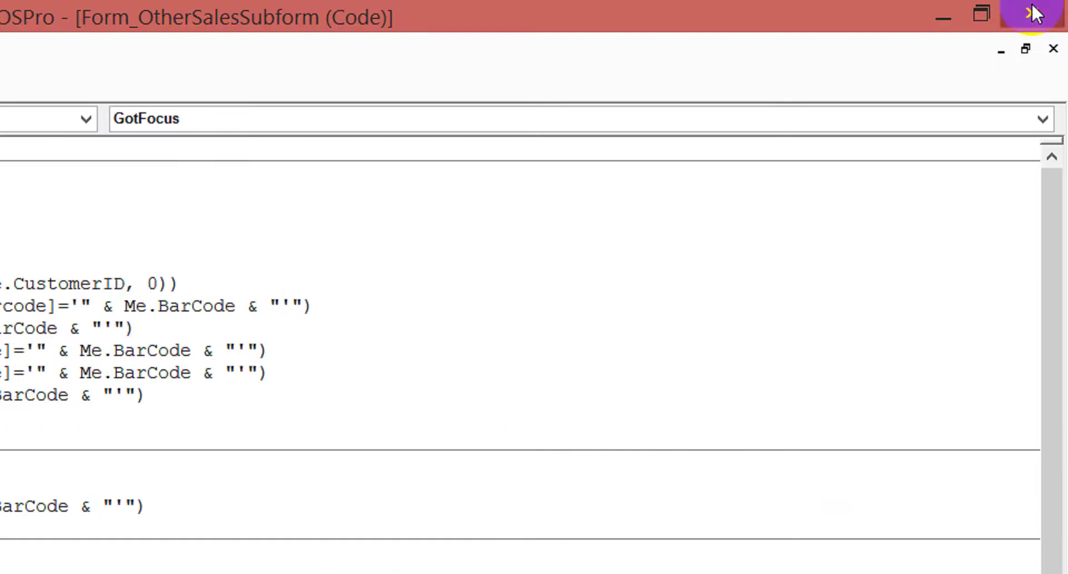
click(1031, 14)
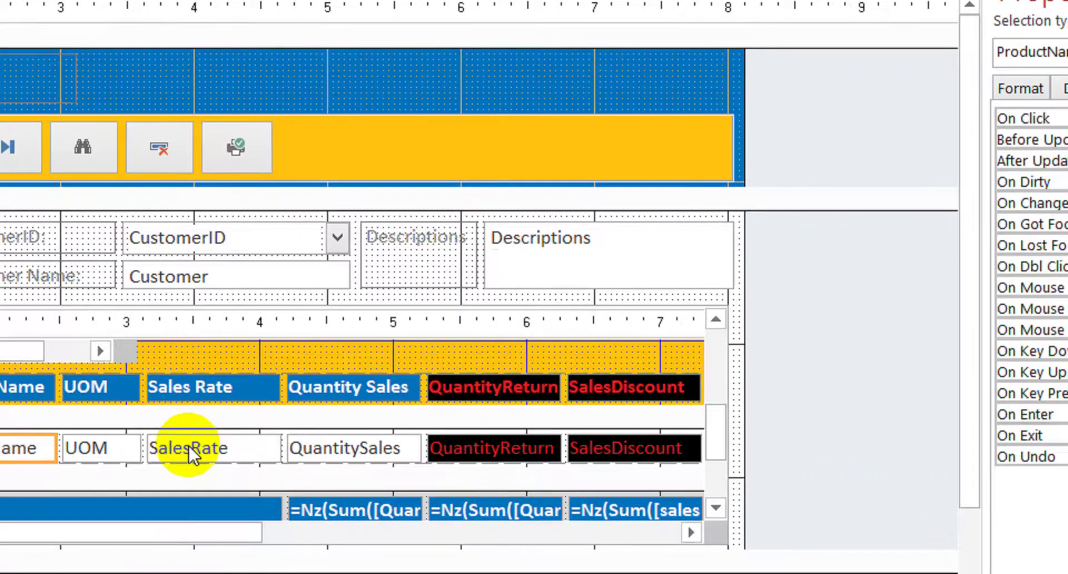
Review the code behind the On Got Focus event of the QuantitySales text box in the Other Sales subform
click(188, 449)
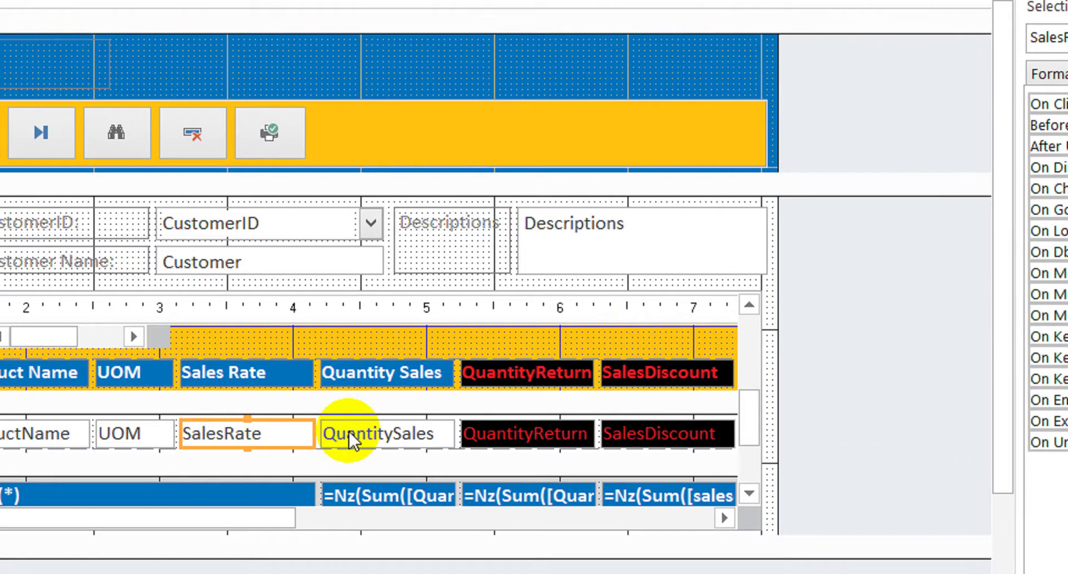
click(349, 431)
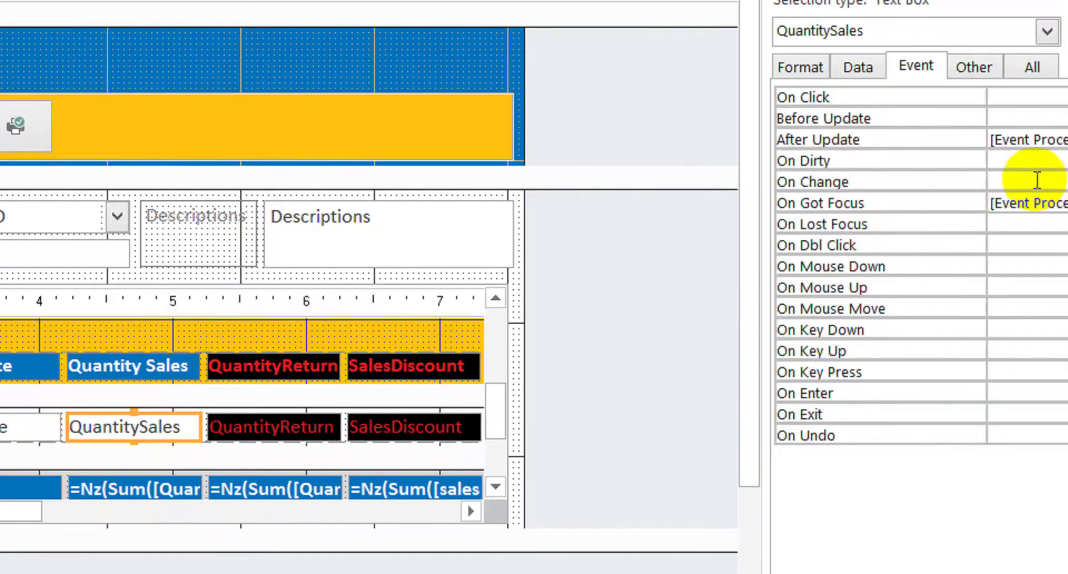
click(976, 202)
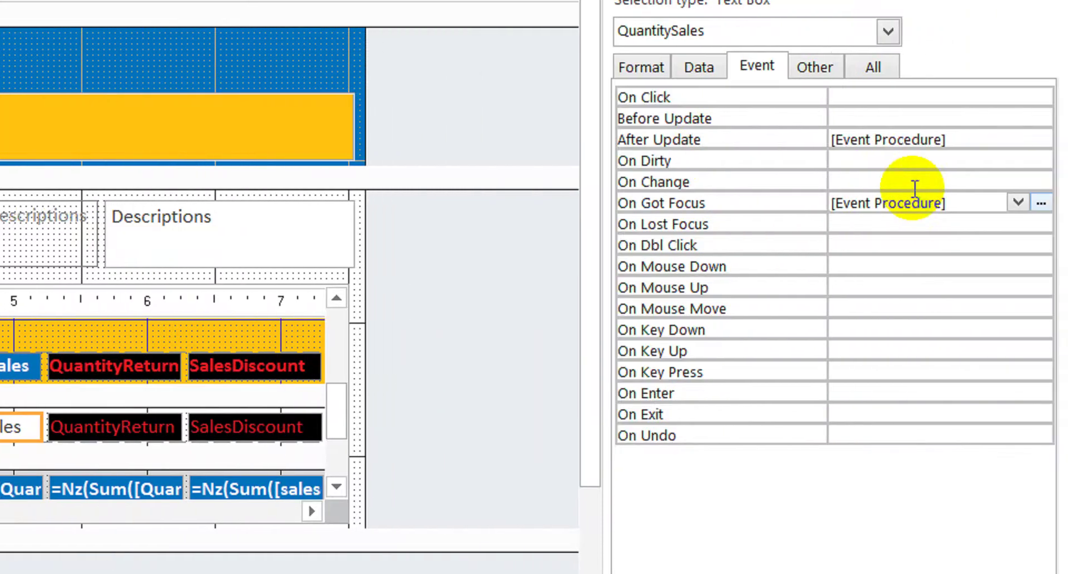
click(1041, 207)
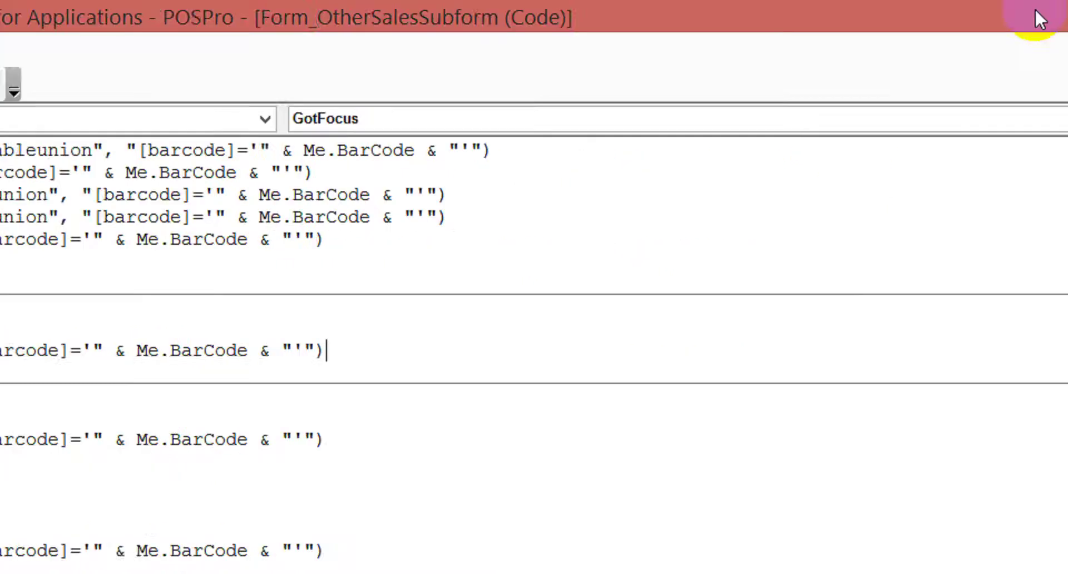
click(1023, 12)
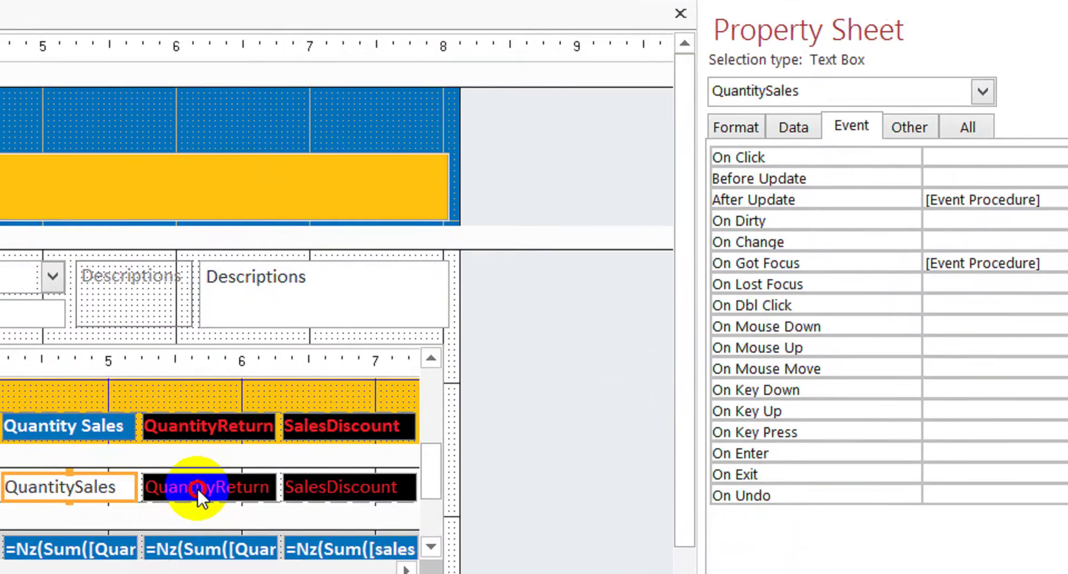
Create an On Got Focus event procedure for the subform's QuantityReturn text box and paste the closingbalance2 lookup line into it
click(197, 487)
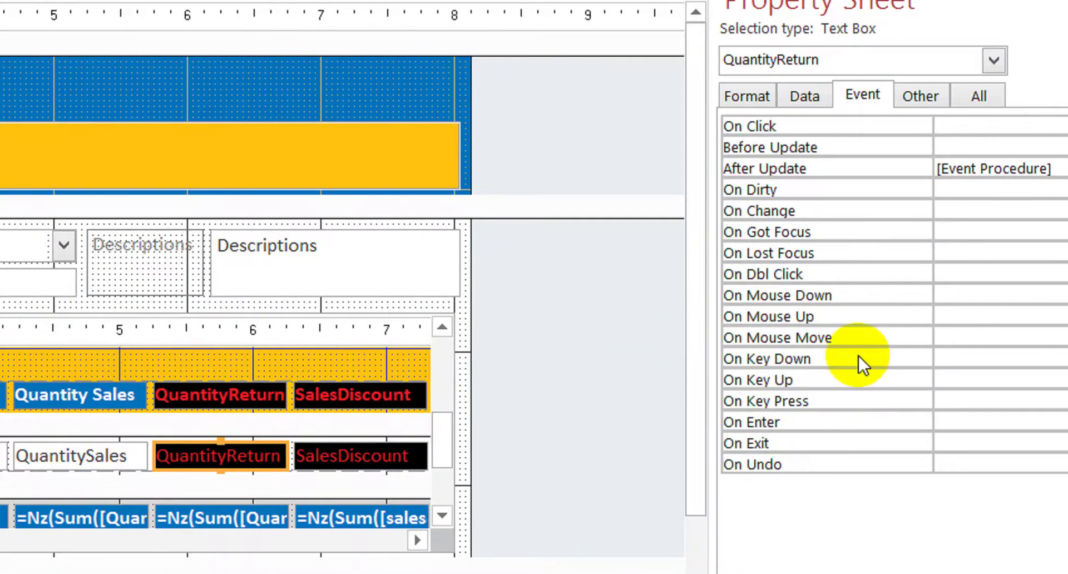
click(1040, 232)
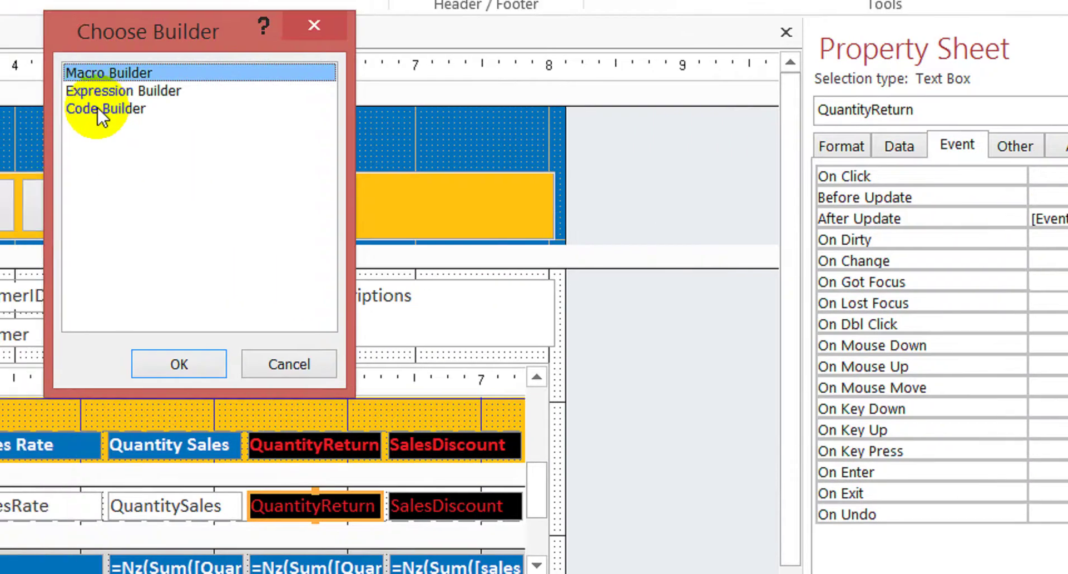
double_click(98, 108)
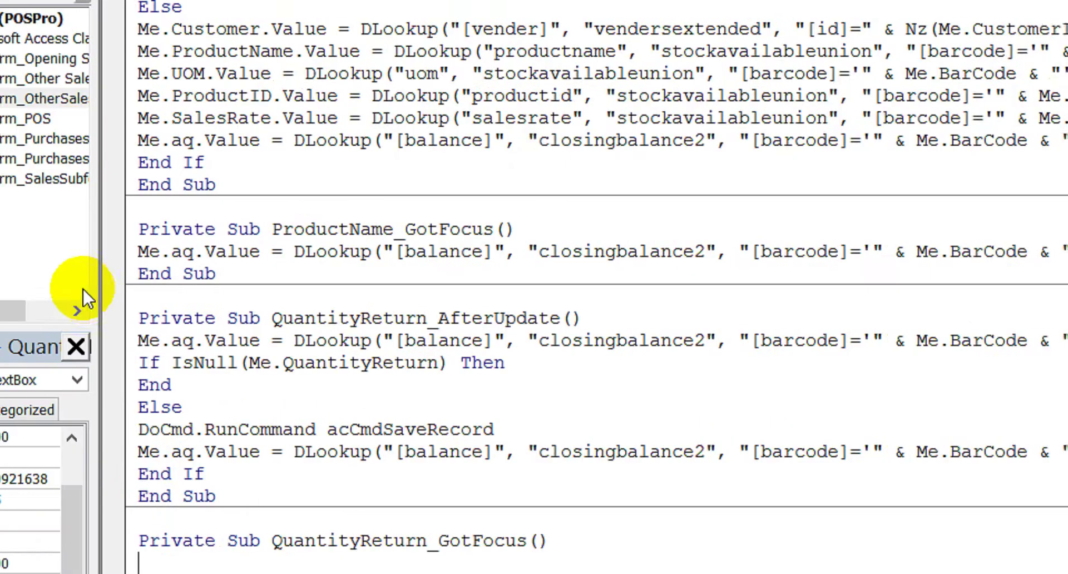
key(ctrl+v)
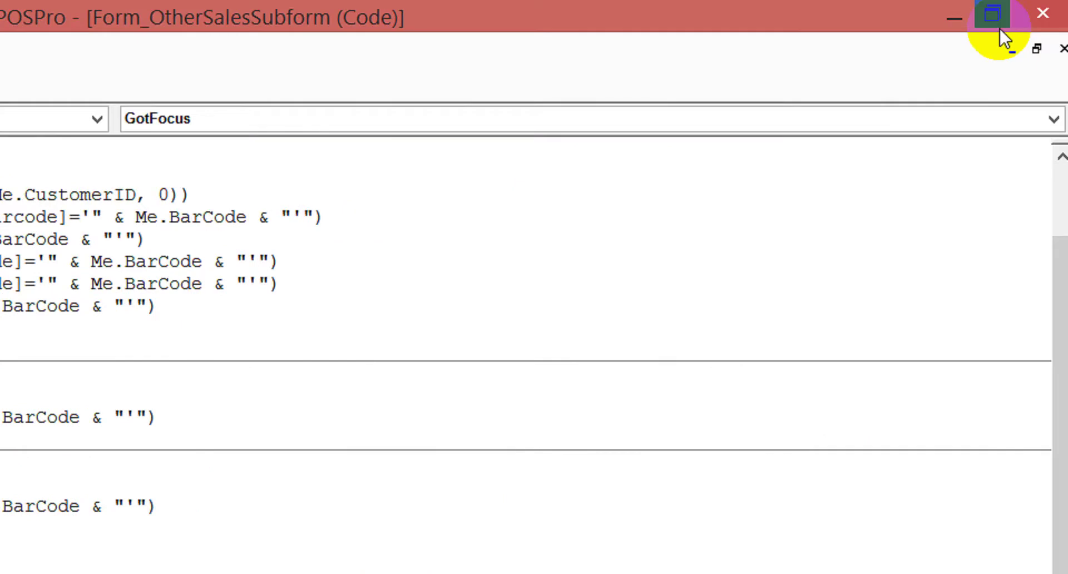
click(1034, 12)
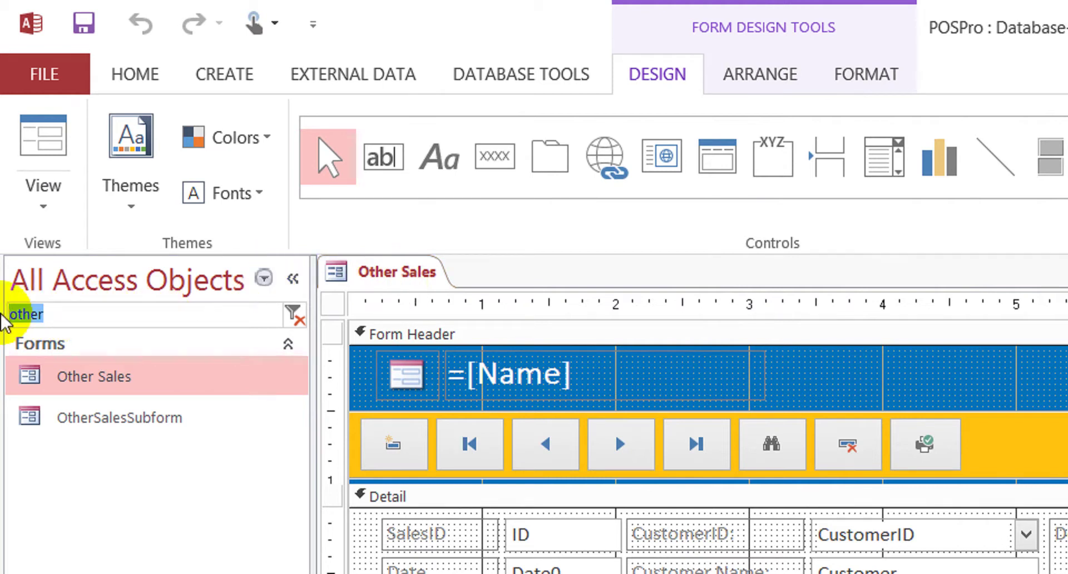
Filter the database objects by "sal" and open the SalesSubform form in Design View
key(BackSpace)
text(sal)
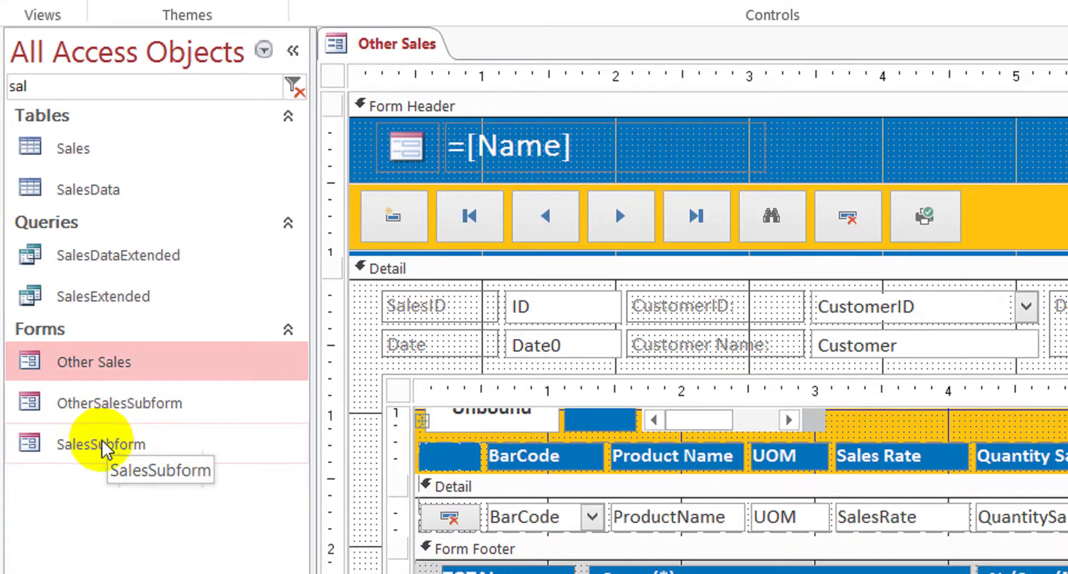
click(100, 484)
right_click(100, 484)
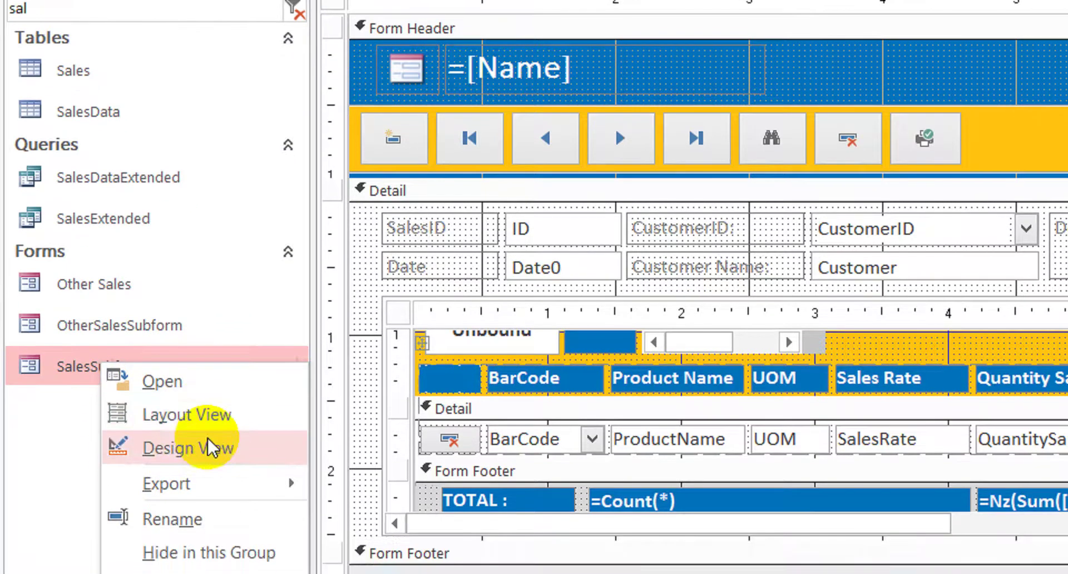
click(208, 492)
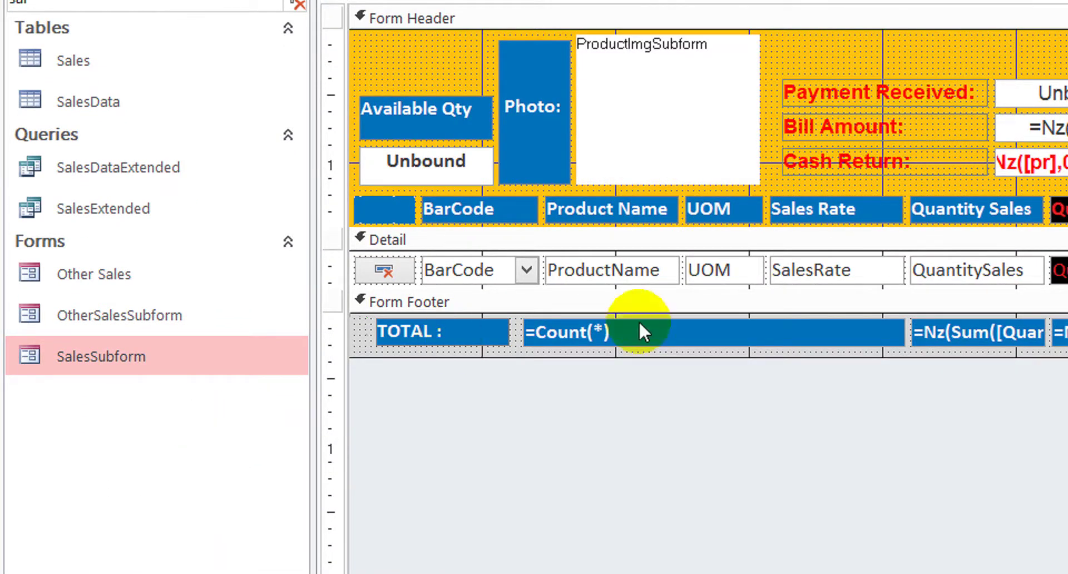
Add the Me.aq.Value DLookup of [balance] from closingbalance2 by barcode to the ProductName On Got Focus procedure in SalesSubform
click(639, 270)
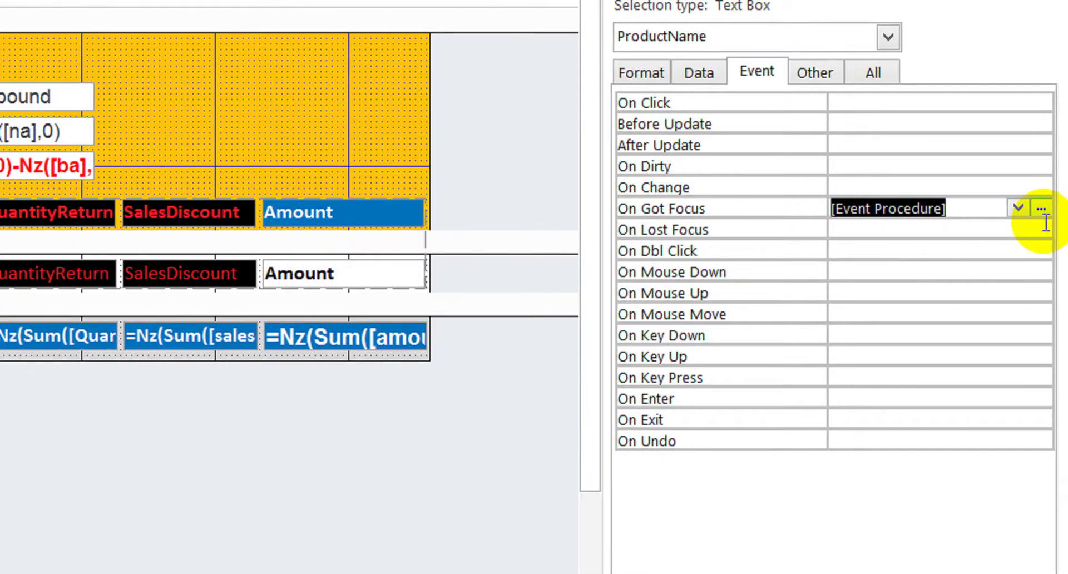
click(1040, 210)
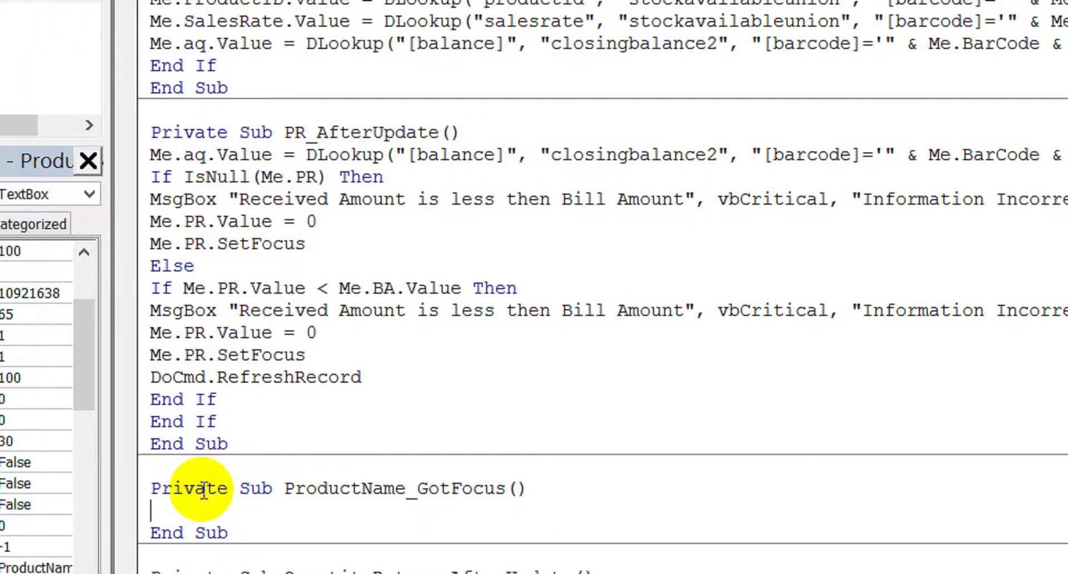
text(Me.aq.Value = DLookup("[balance]", "closingbalance2", "[barcode]='" & Me.BarCode & "'"))
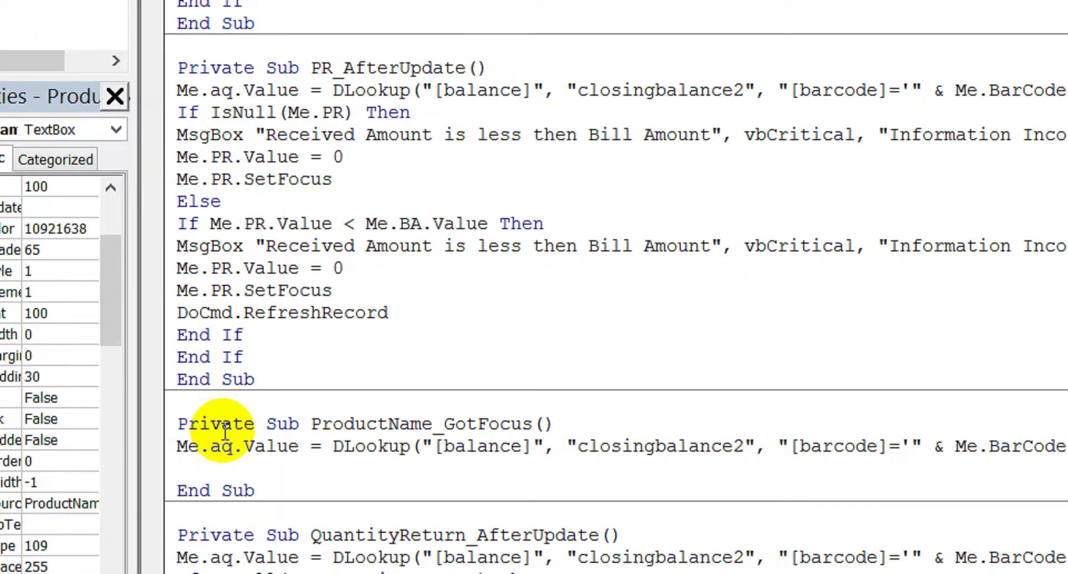
key(Delete)
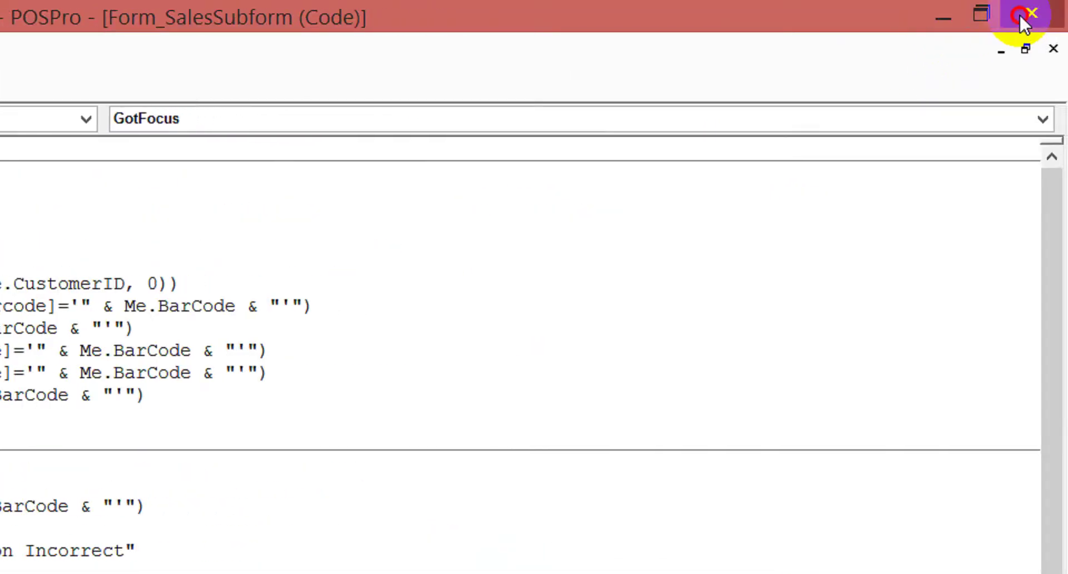
click(1021, 22)
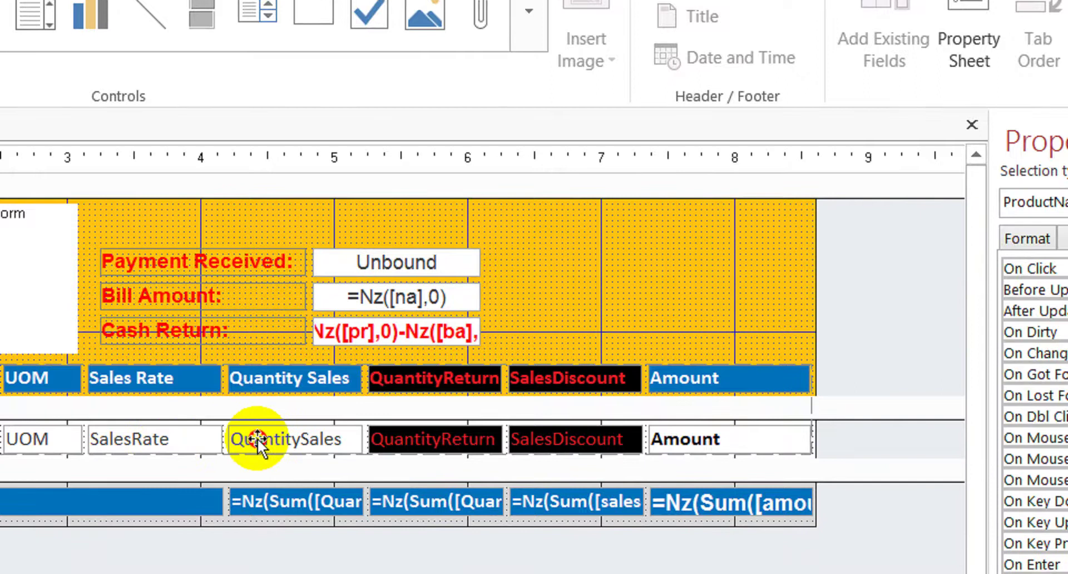
Create a VBA event procedure for the On Got Focus event of the QuantitySales text box in SalesSubform
click(157, 515)
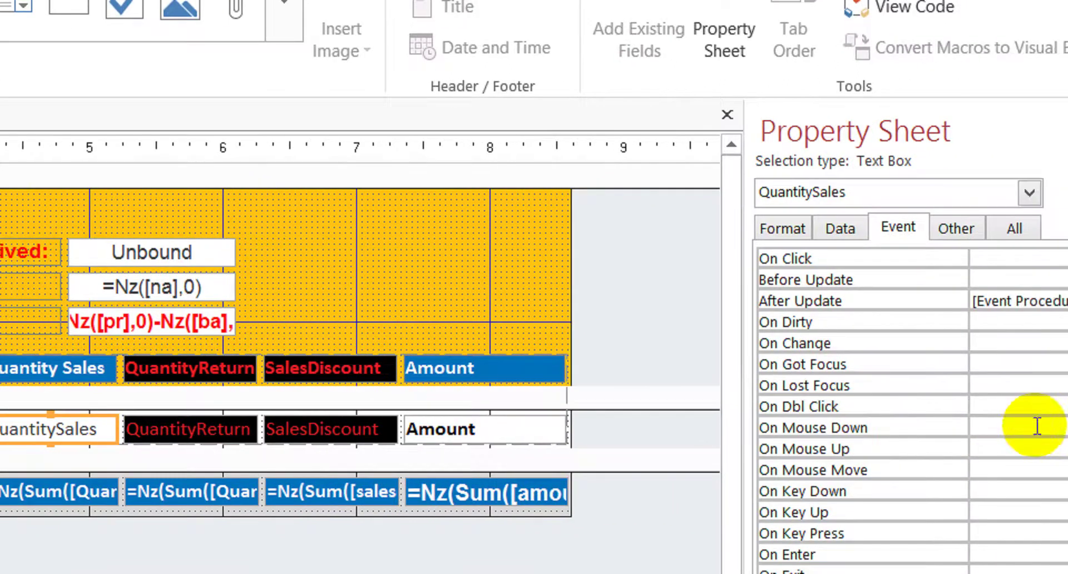
click(958, 367)
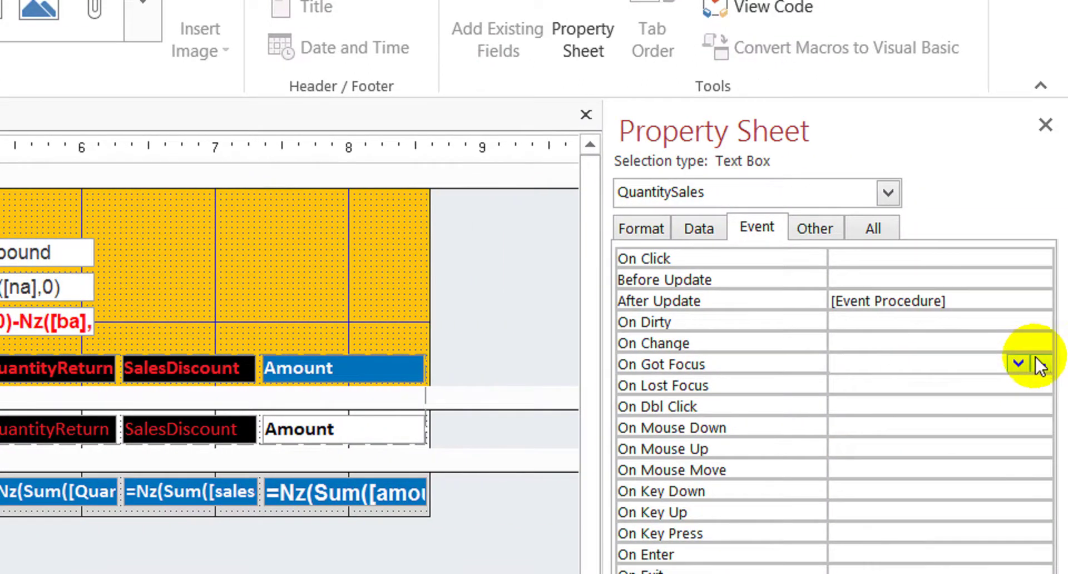
click(1041, 365)
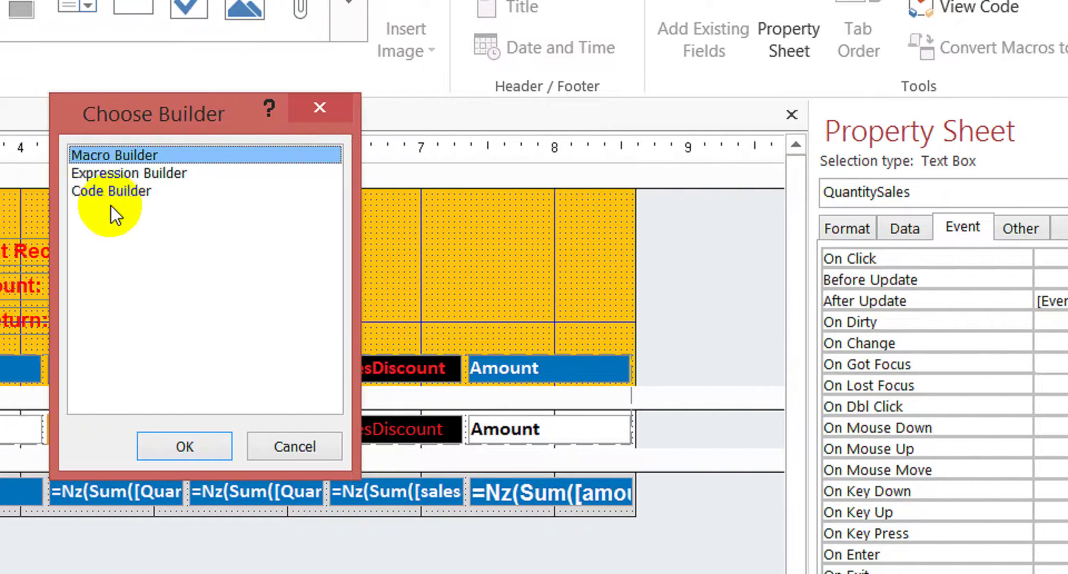
double_click(176, 189)
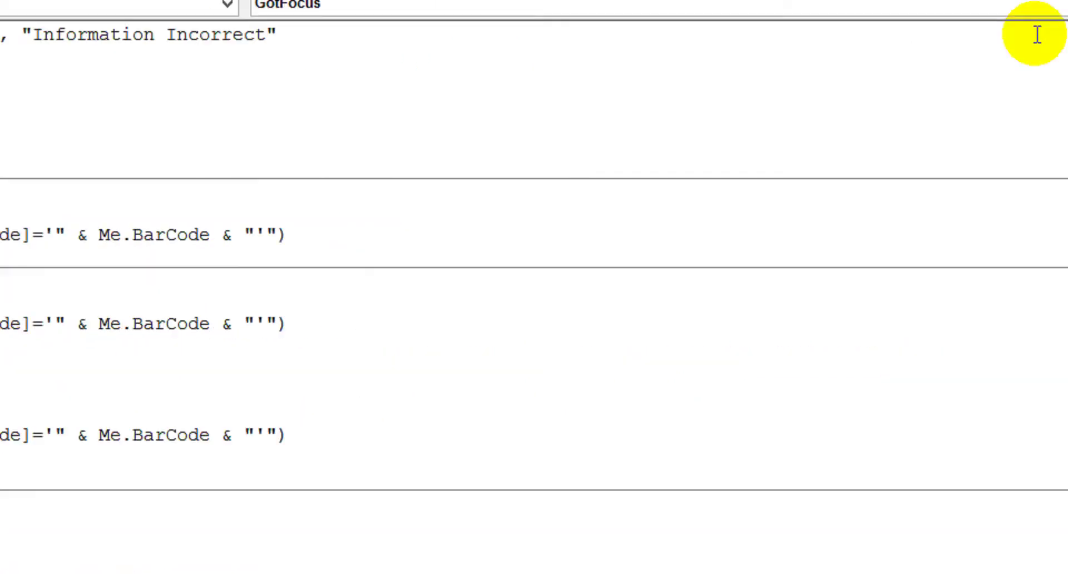
click(1038, 14)
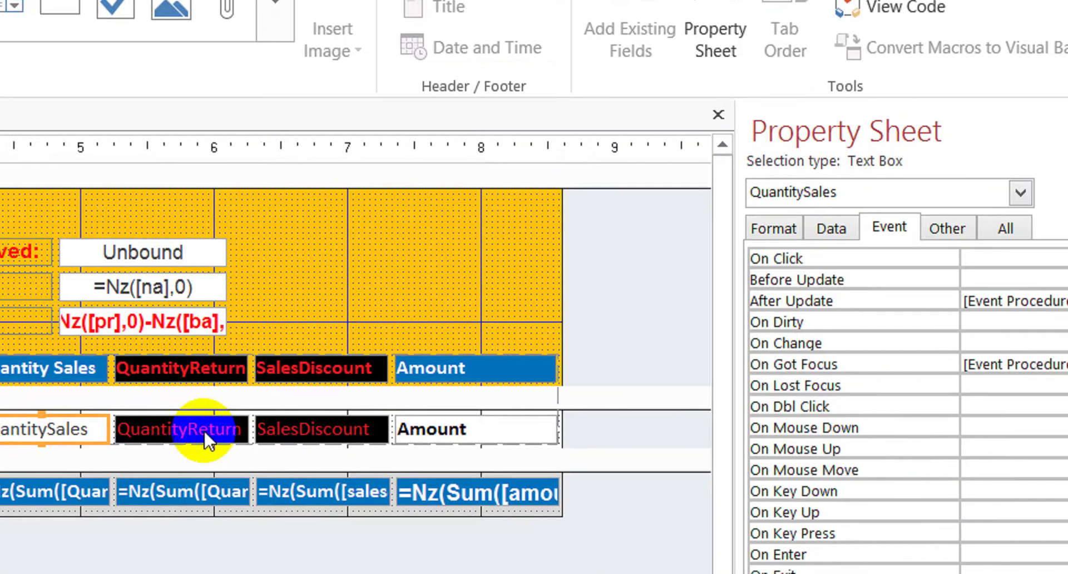
Create an On Got Focus event procedure for QuantityReturn in SalesSubform and paste in the closingbalance2 lookup line
click(108, 453)
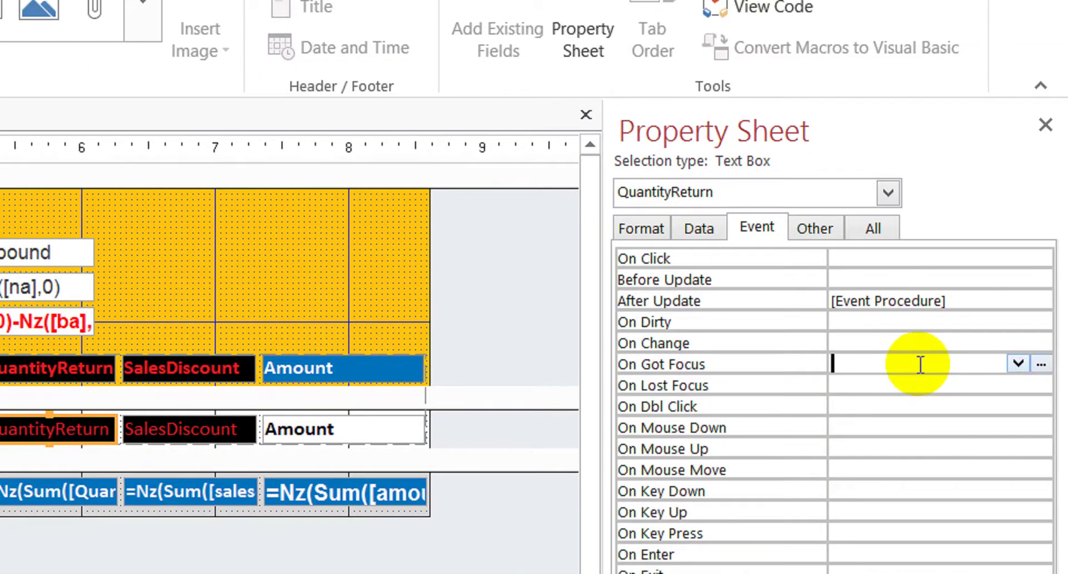
click(1040, 364)
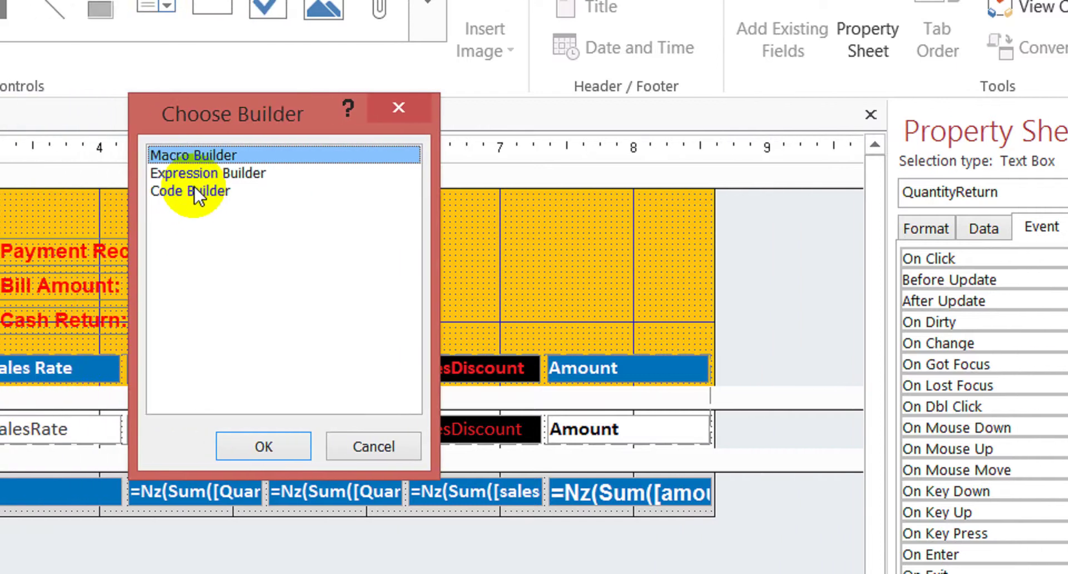
click(222, 189)
double_click(222, 189)
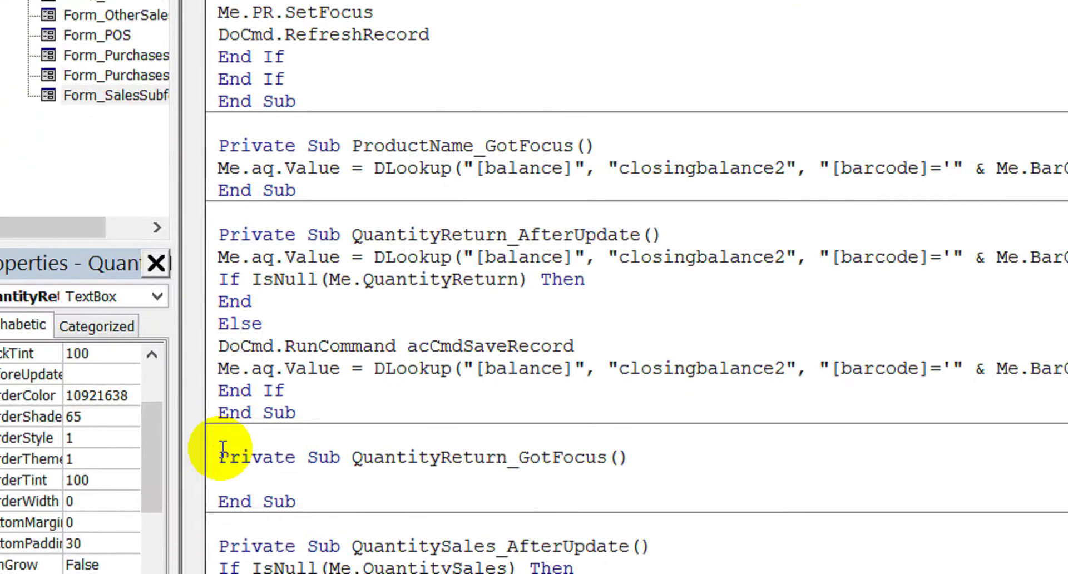
key(ctrl+v)
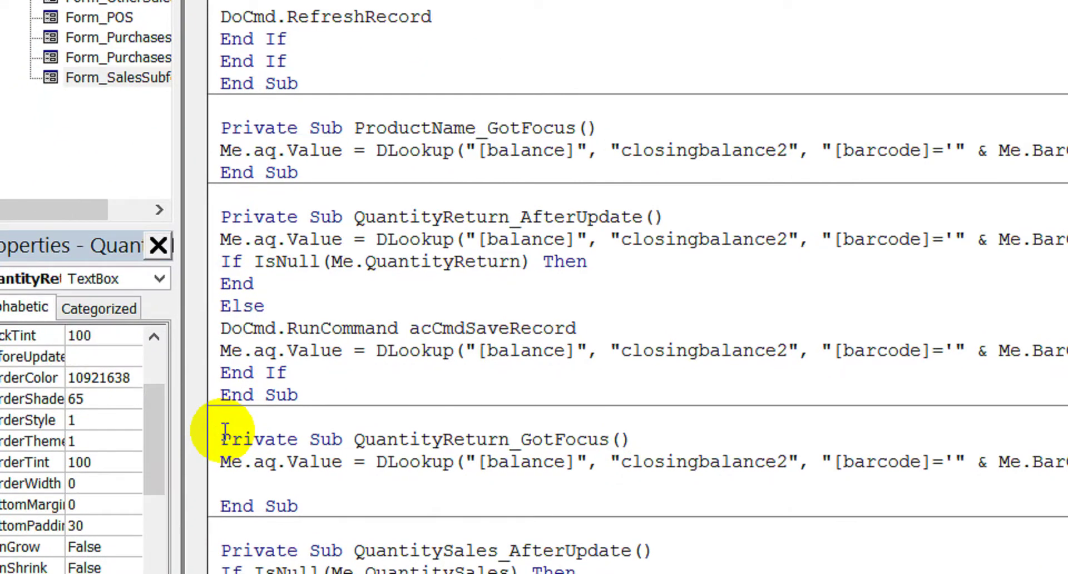
key(Delete)
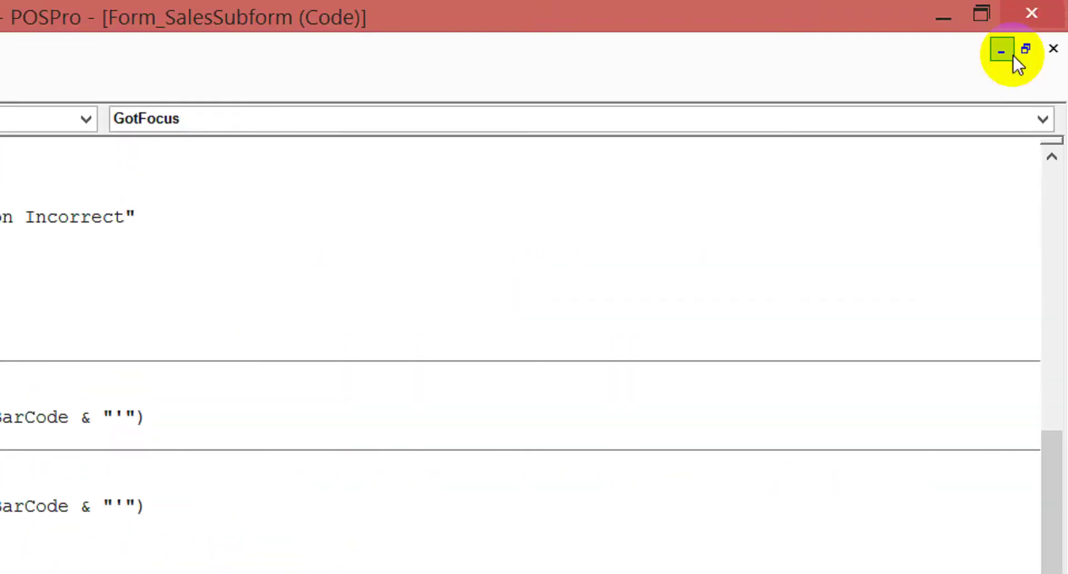
click(1045, 18)
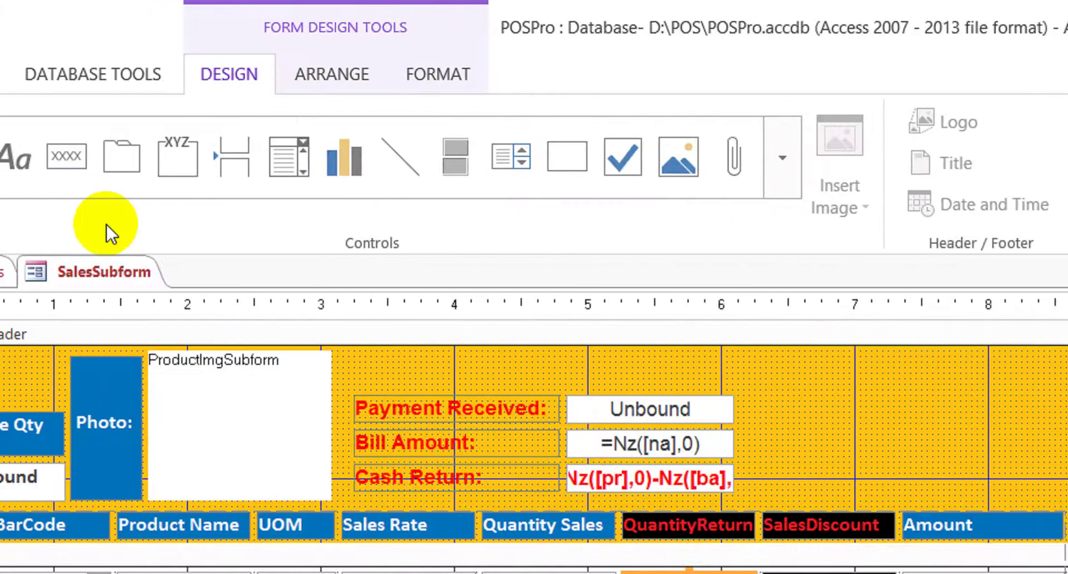
Close the Other Sales and SalesSubform design windows, saving the changes
right_click(212, 278)
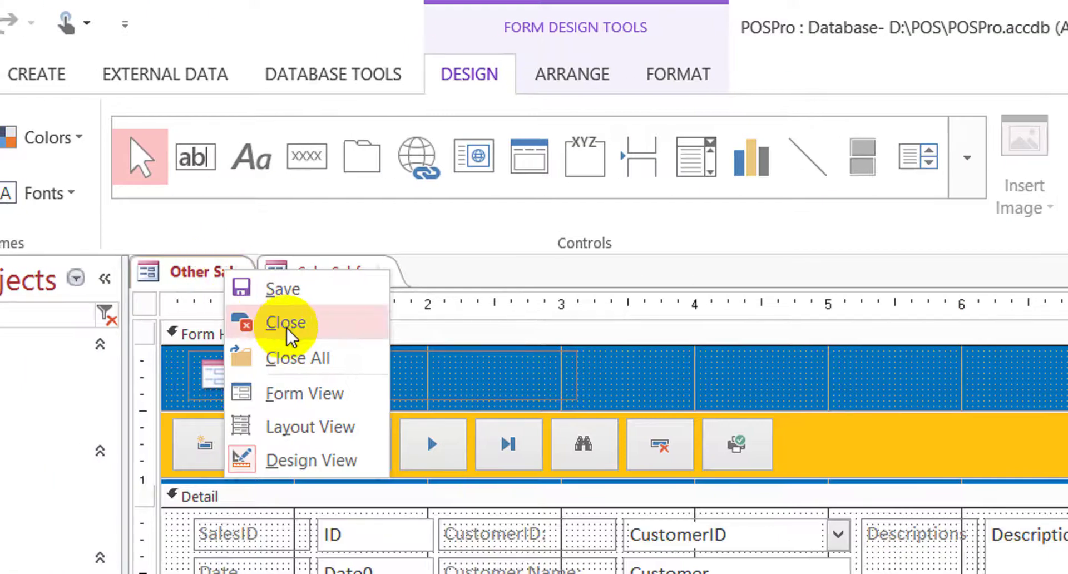
click(268, 289)
click(788, 409)
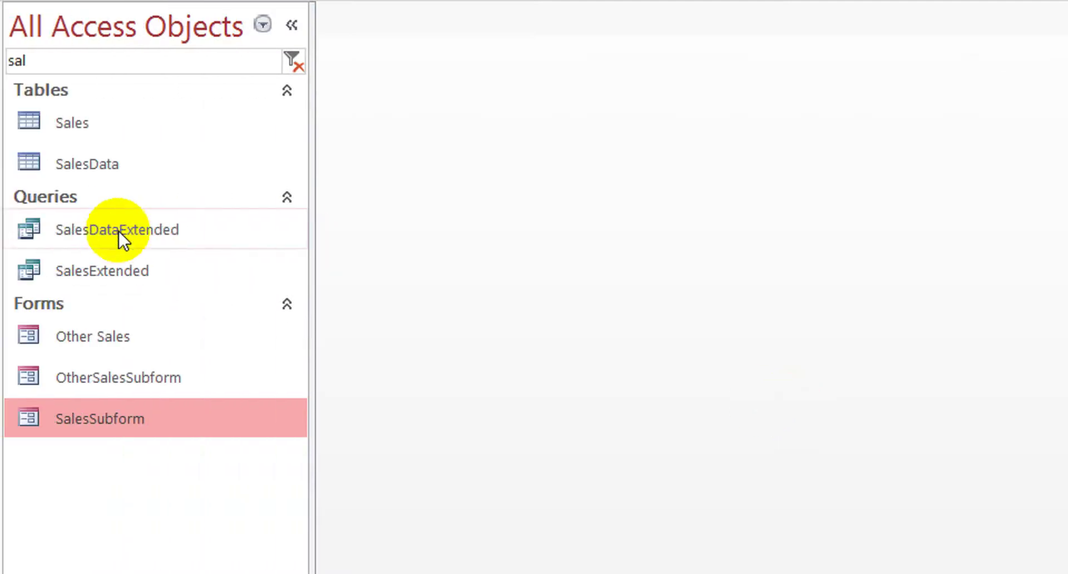
Open the Other Sales form and check the available quantity for barcodes 11 and 22 from the barcode, product name and Quantity Sales fields
double_click(113, 337)
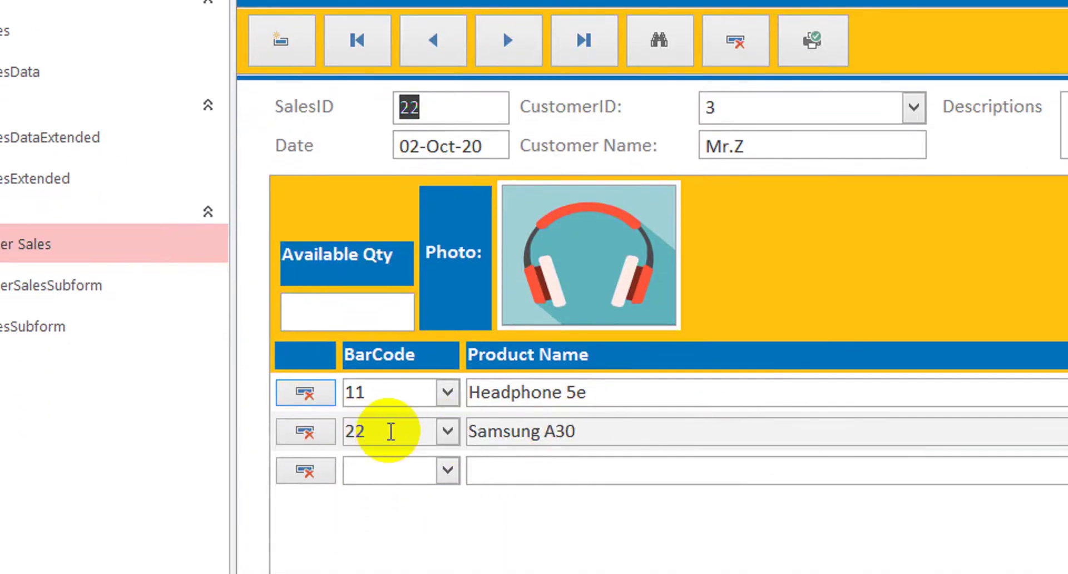
click(391, 431)
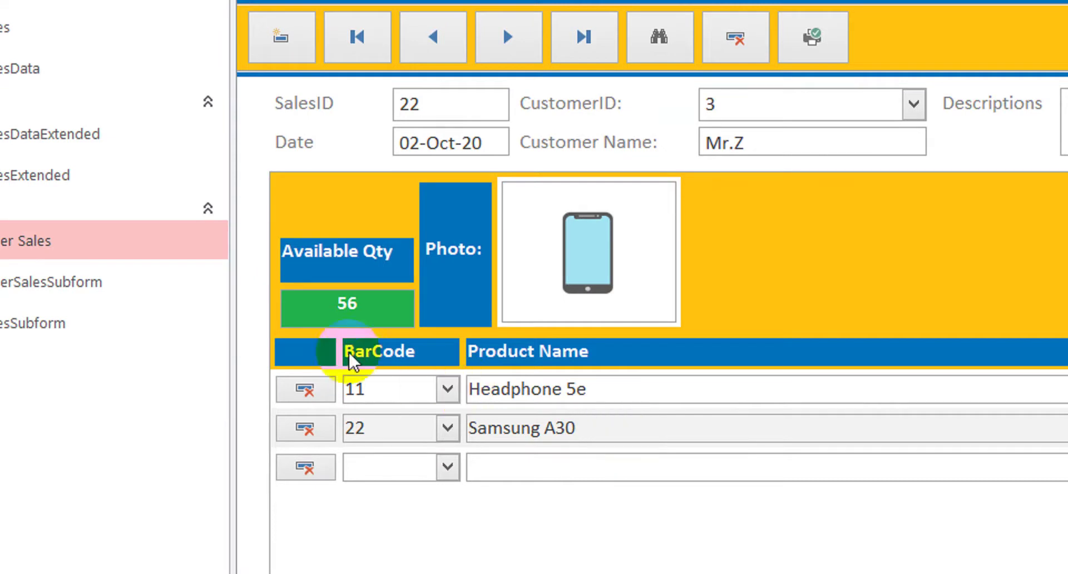
click(644, 389)
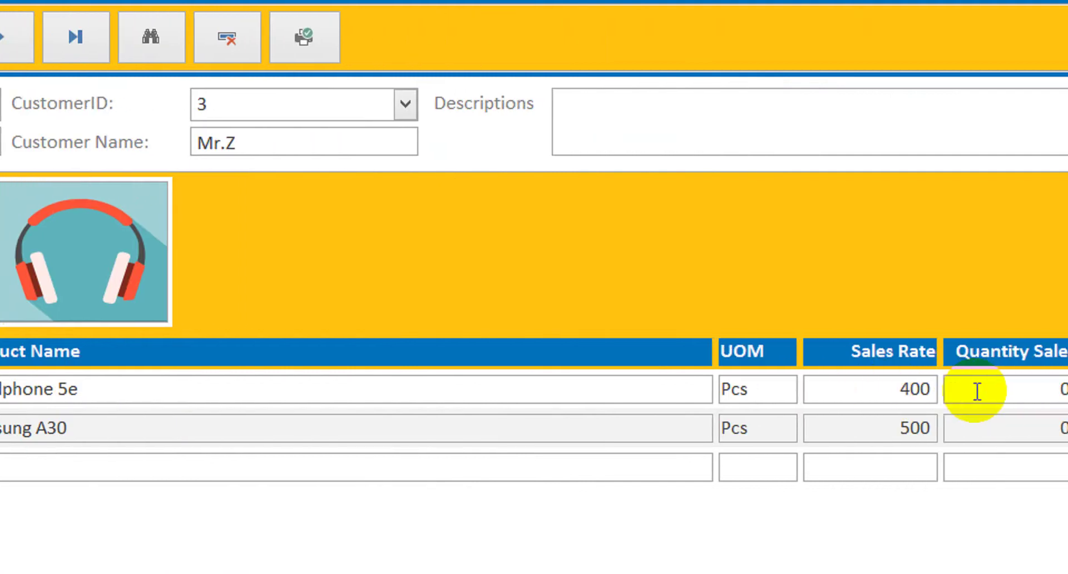
click(980, 427)
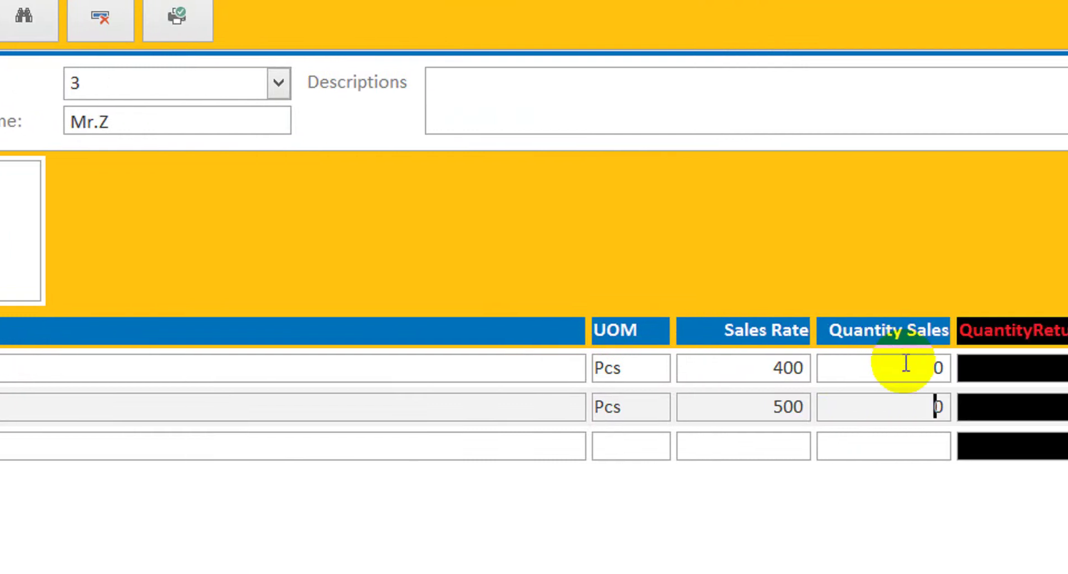
click(875, 364)
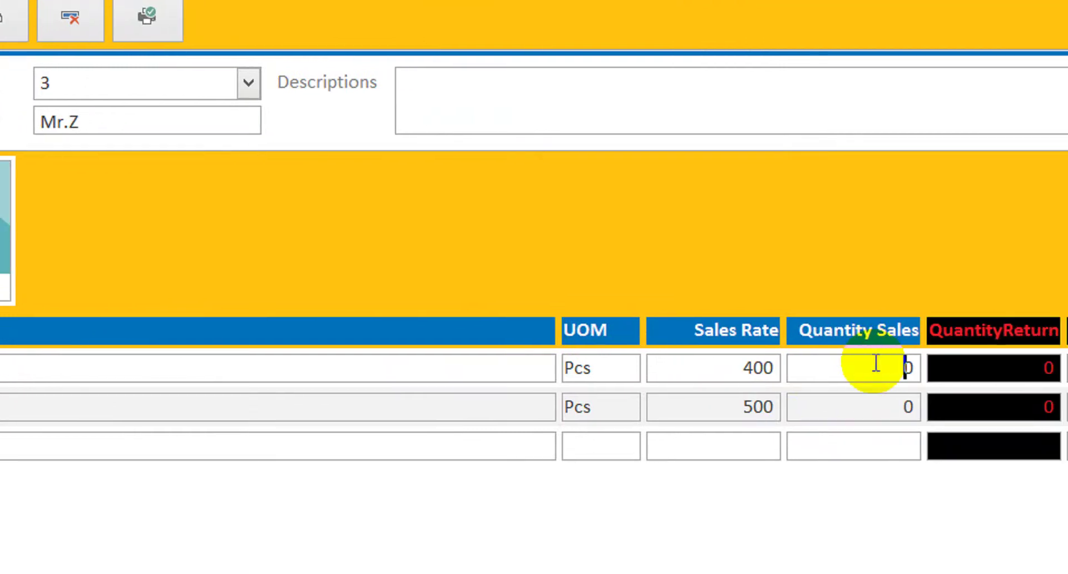
click(175, 286)
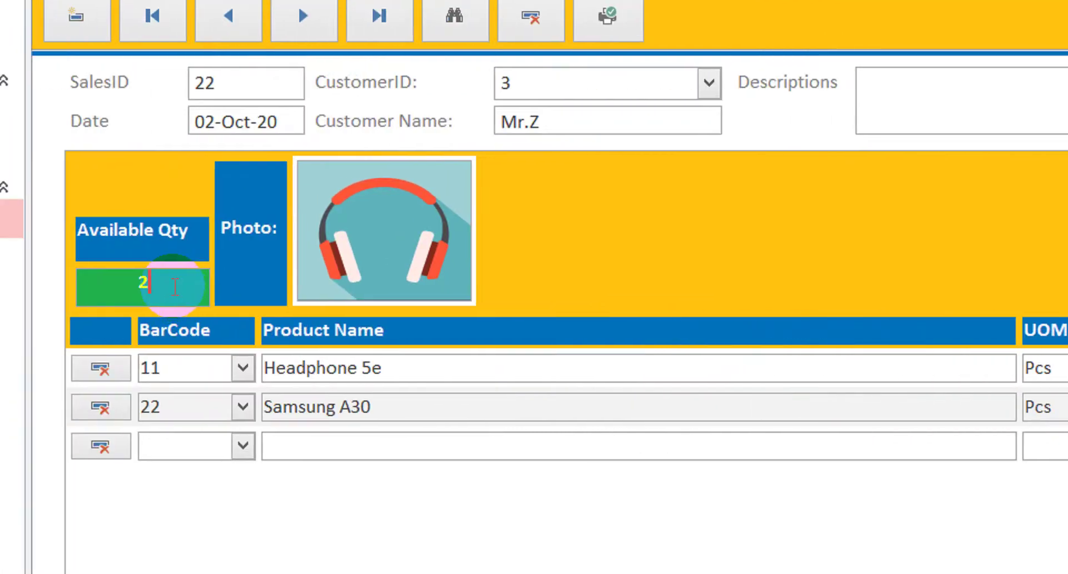
Test the stock check by entering 4 as the Headphone 5e Quantity Sales, dismiss the message and close the Other Sales form
drag(859, 364, 912, 367)
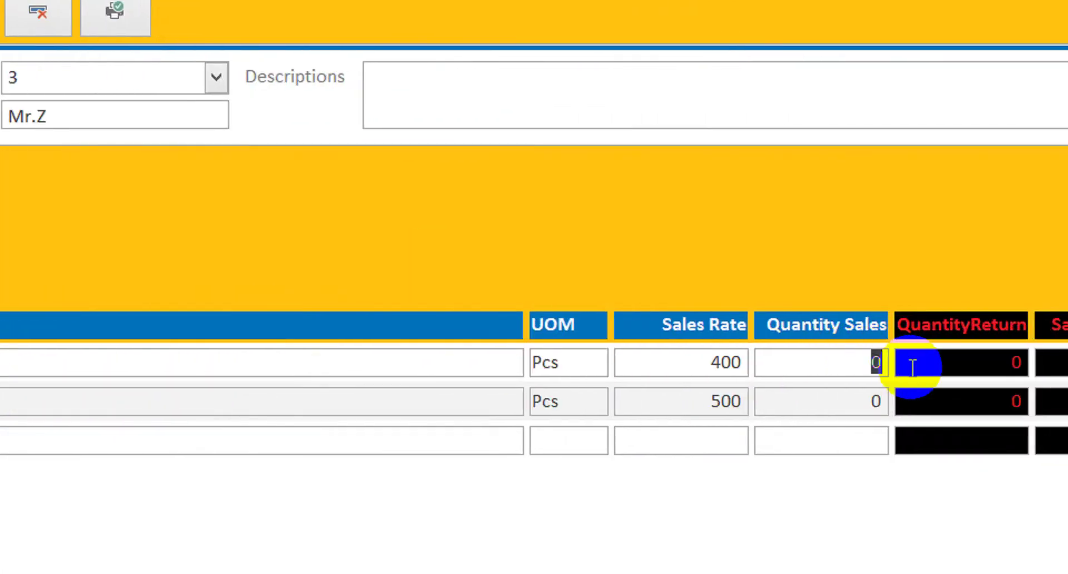
text(4)
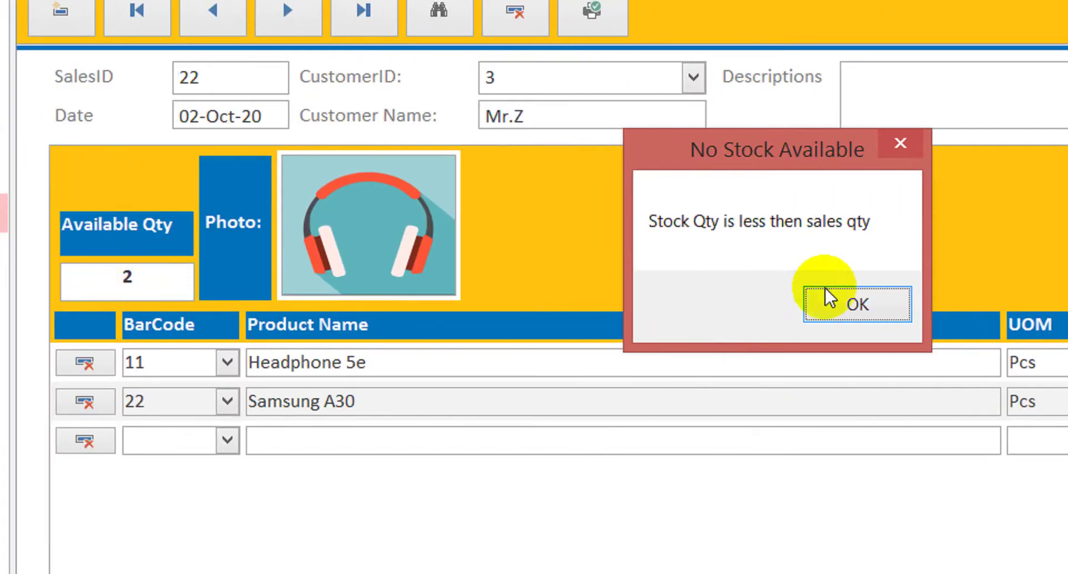
click(846, 304)
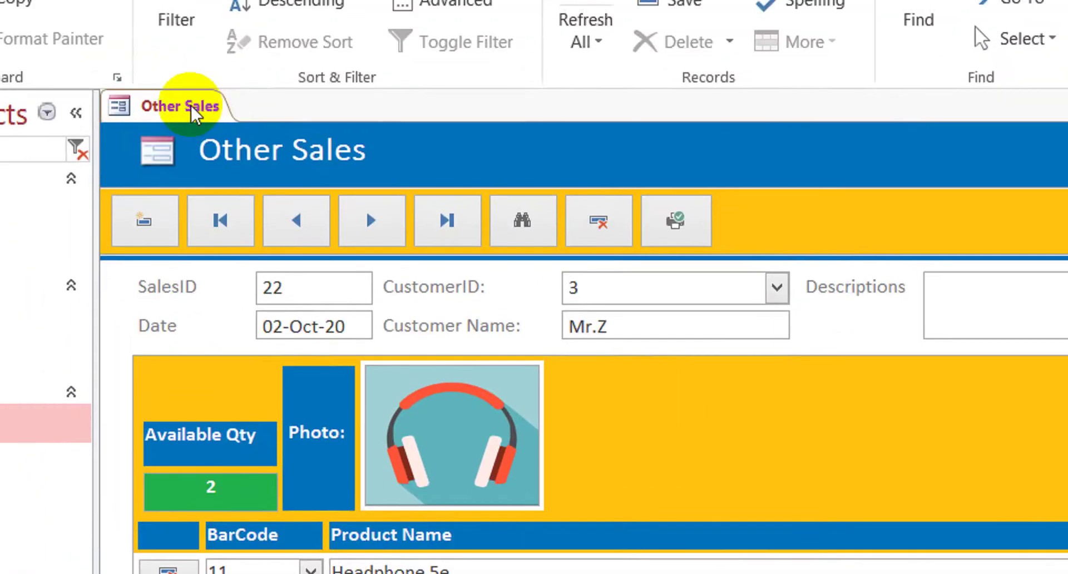
right_click(164, 61)
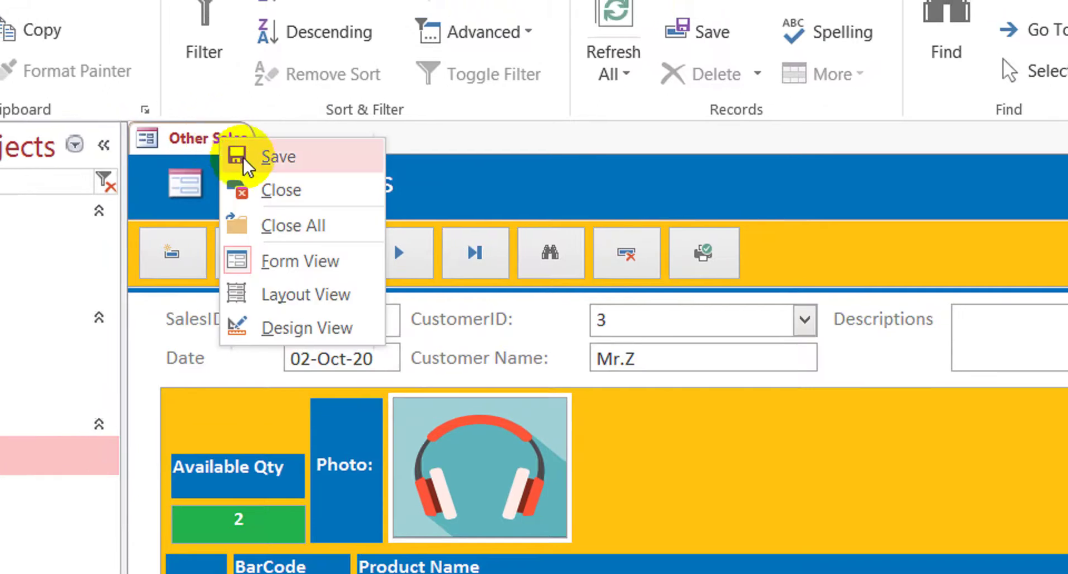
click(279, 190)
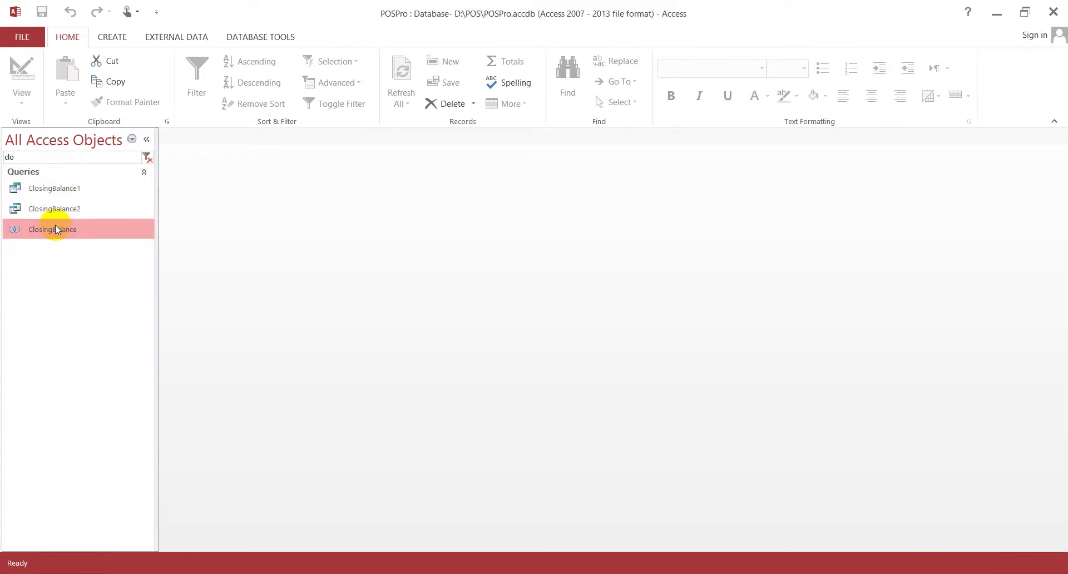
Duplicate the ClosingBalance union query under the name ProductLedgerUnion
right_click(56, 229)
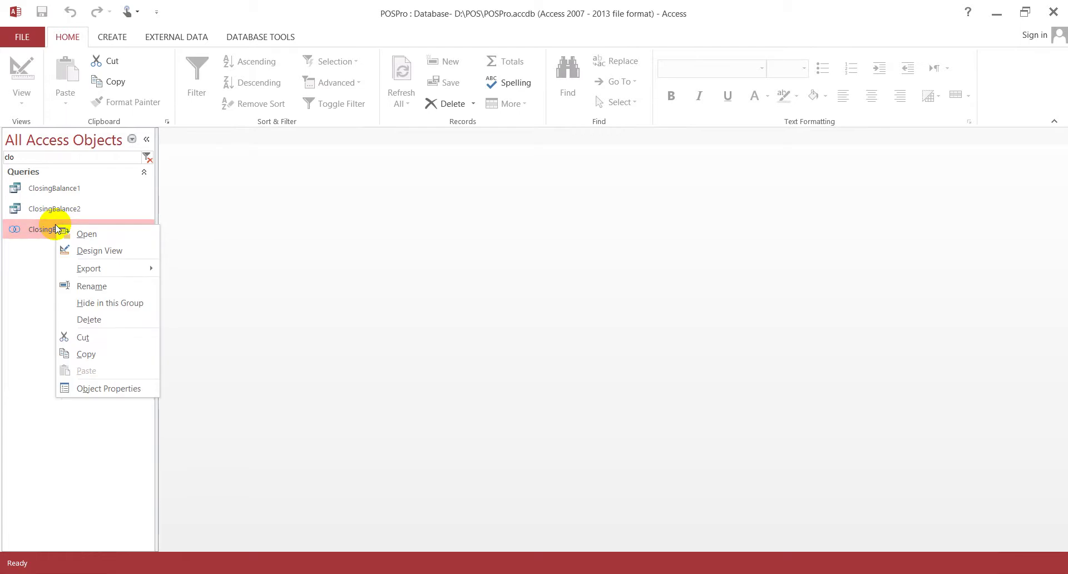
click(108, 352)
right_click(67, 303)
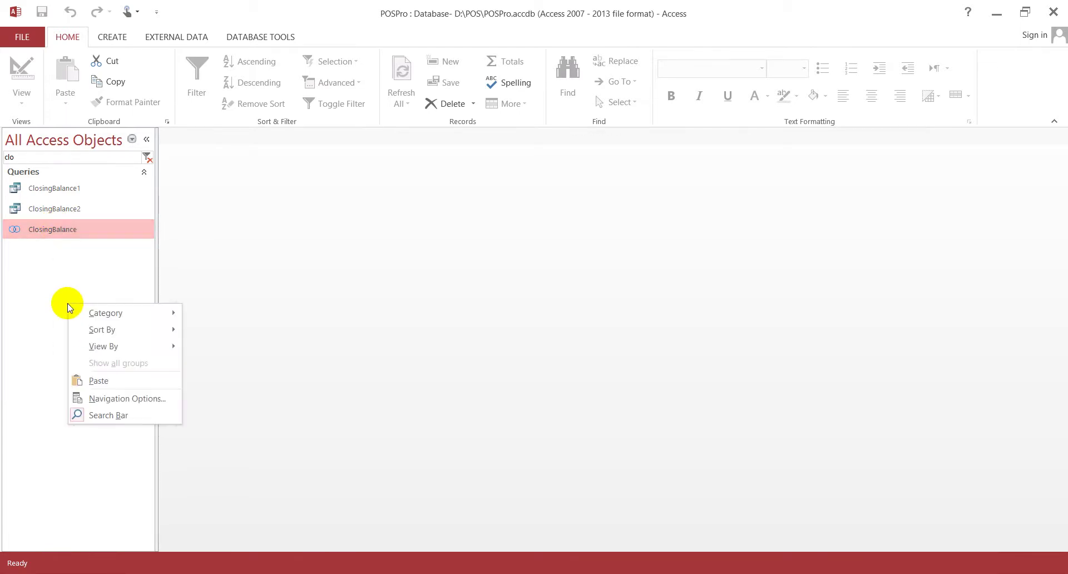
key(ctrl+v)
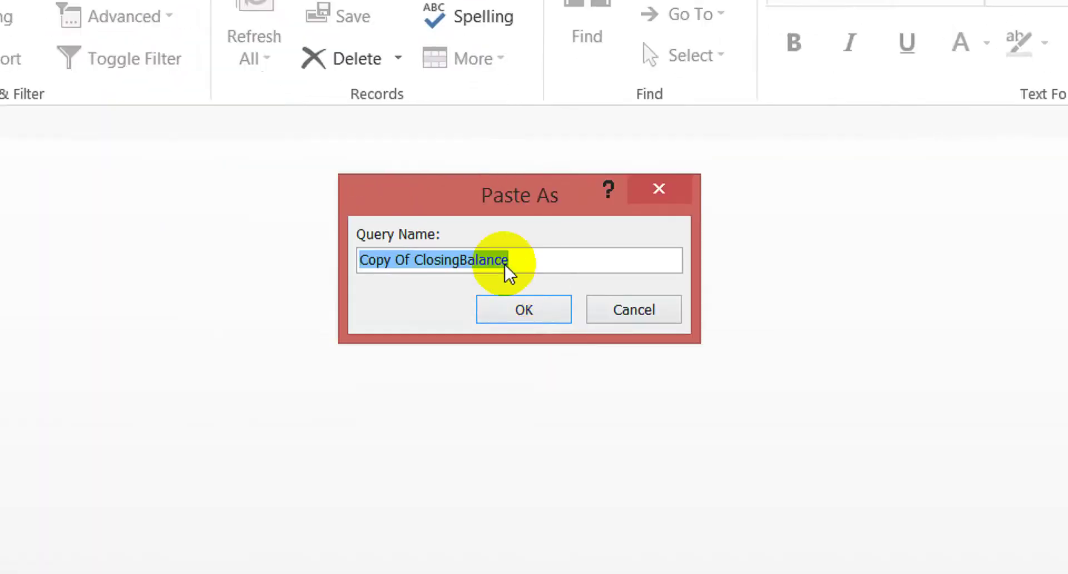
text(ProductLedgerUnion)
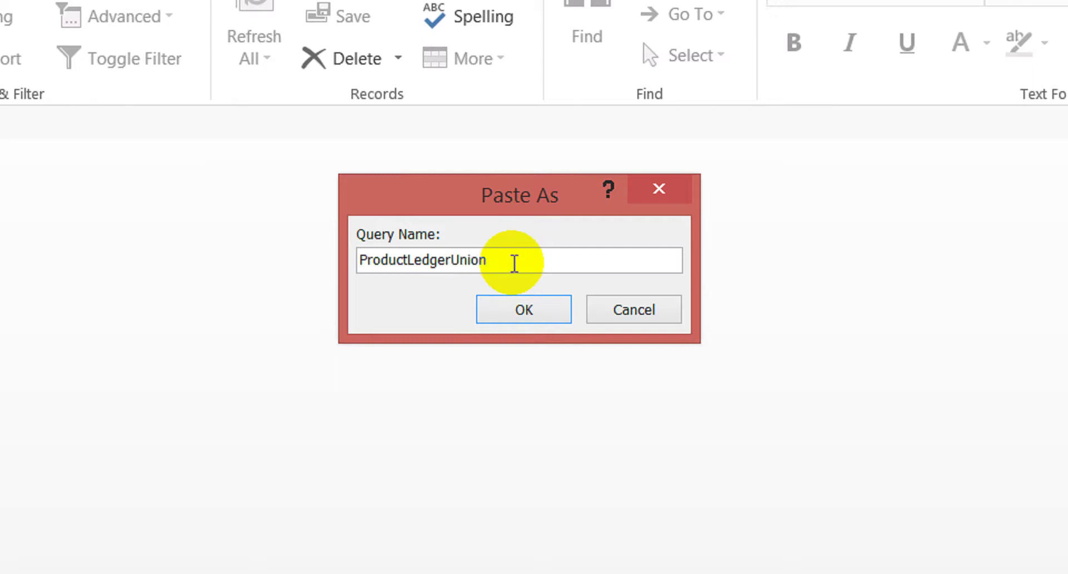
click(519, 310)
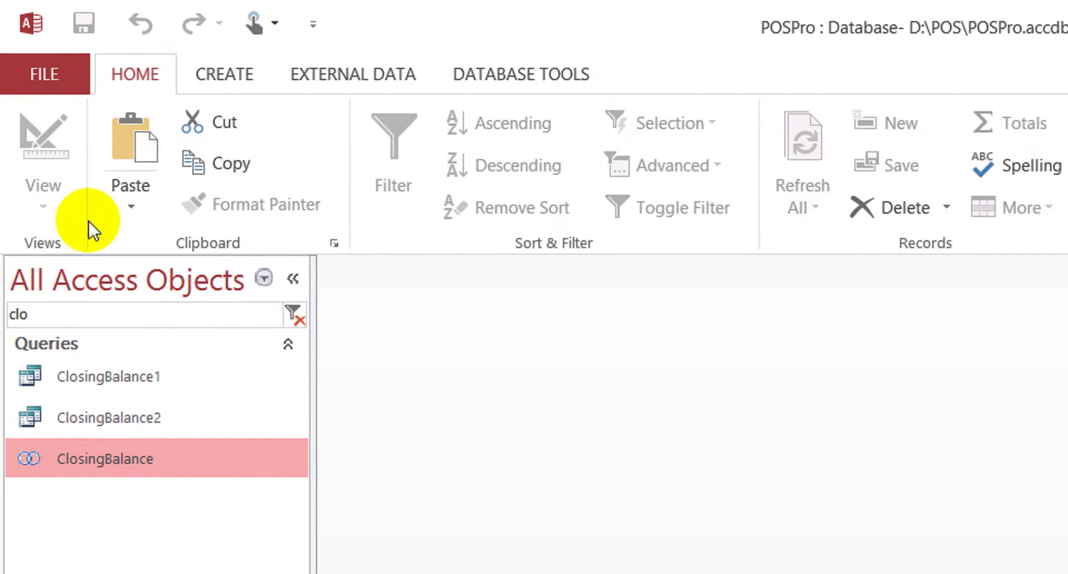
Open the ClosingBalance1 and ClosingBalance2 queries and review their records
double_click(109, 376)
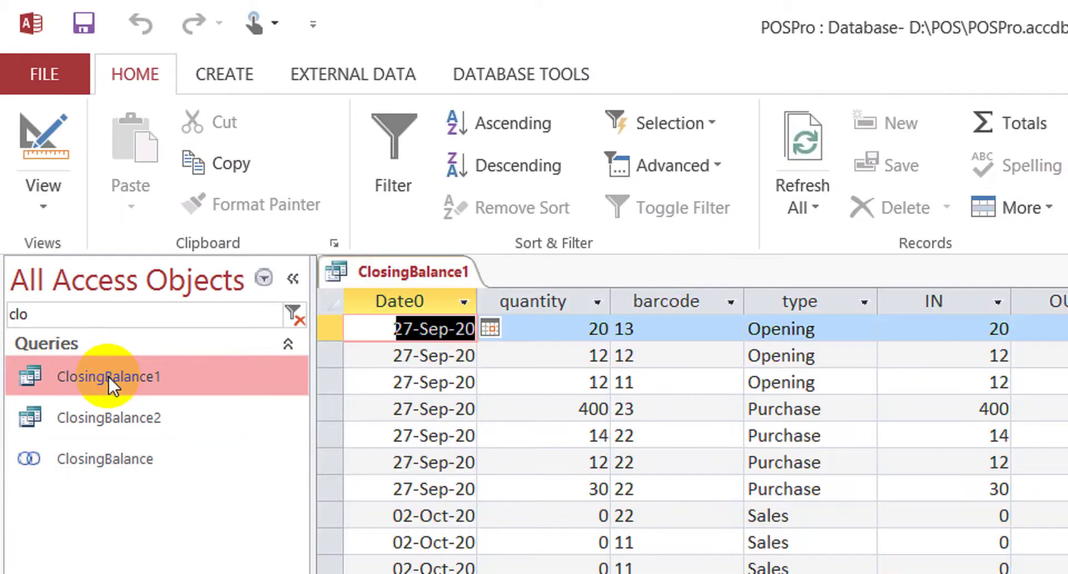
click(47, 138)
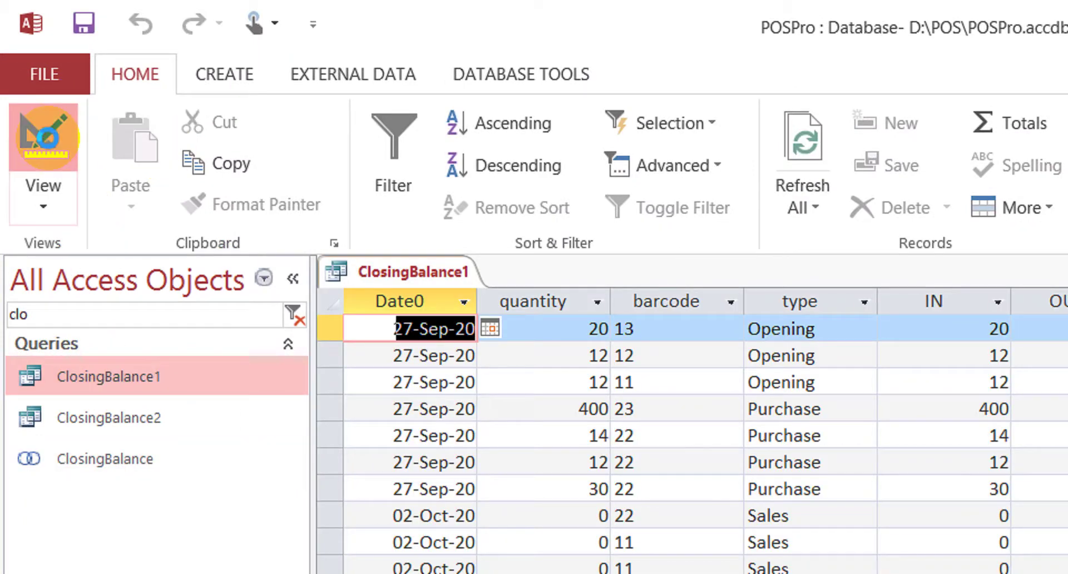
click(133, 417)
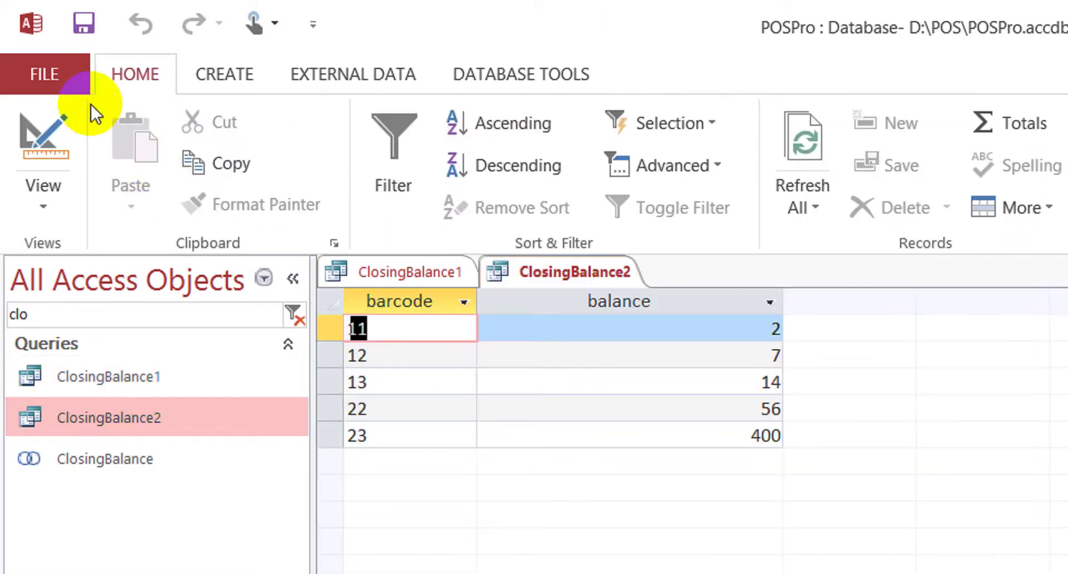
click(55, 72)
Filter the database objects by "prod" and open the ProductLedgerUnion query to review its quantity, barcode and type columns
click(310, 323)
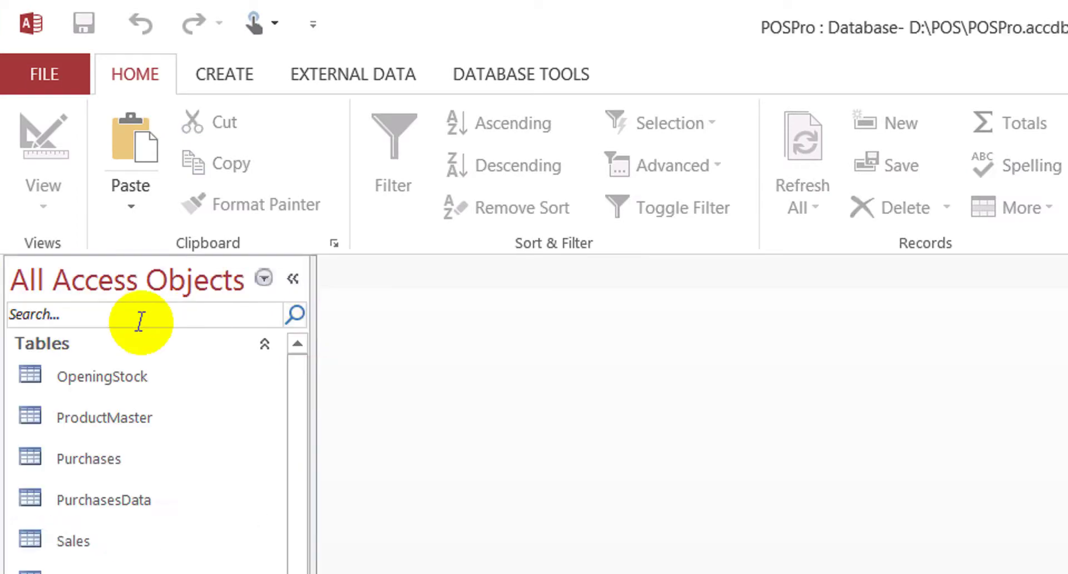
click(137, 323)
text(prod)
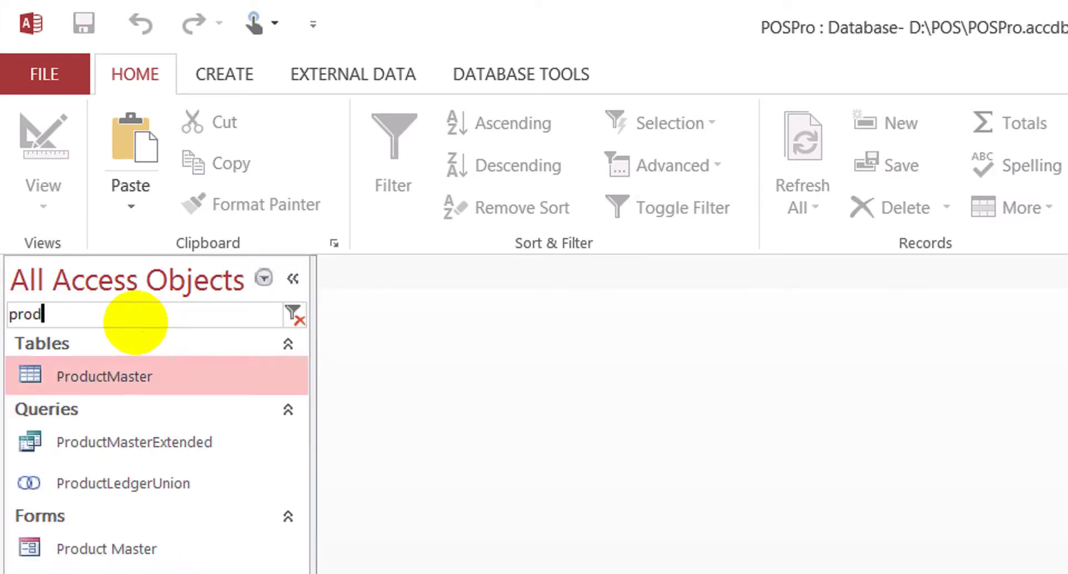
right_click(158, 492)
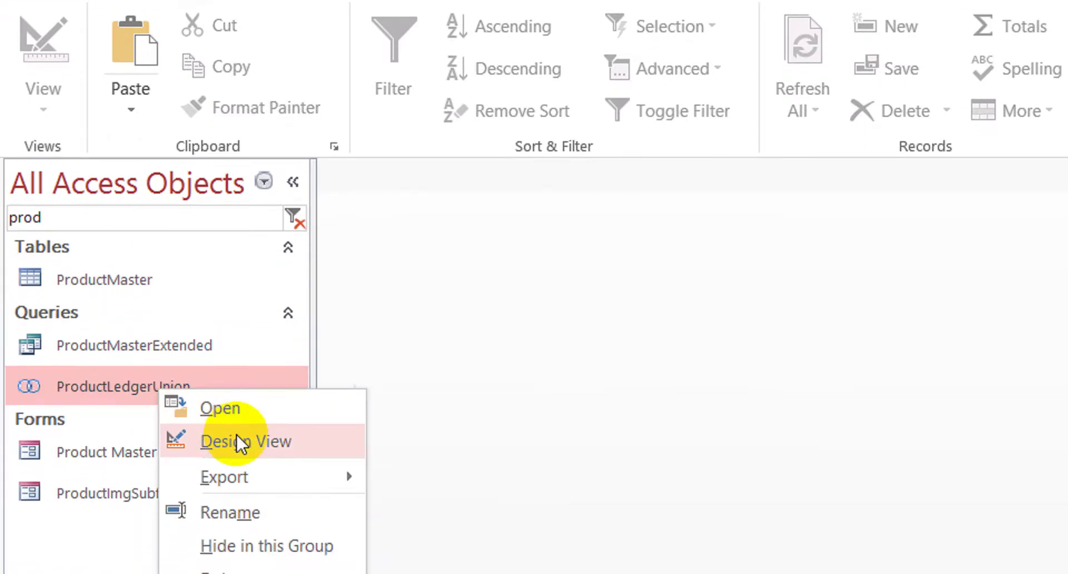
click(231, 414)
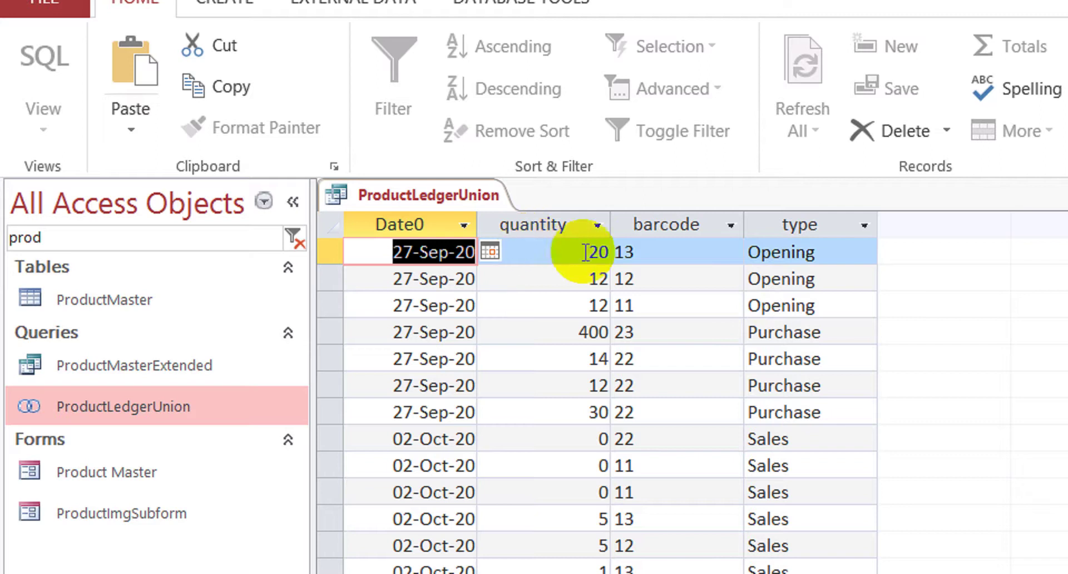
click(688, 262)
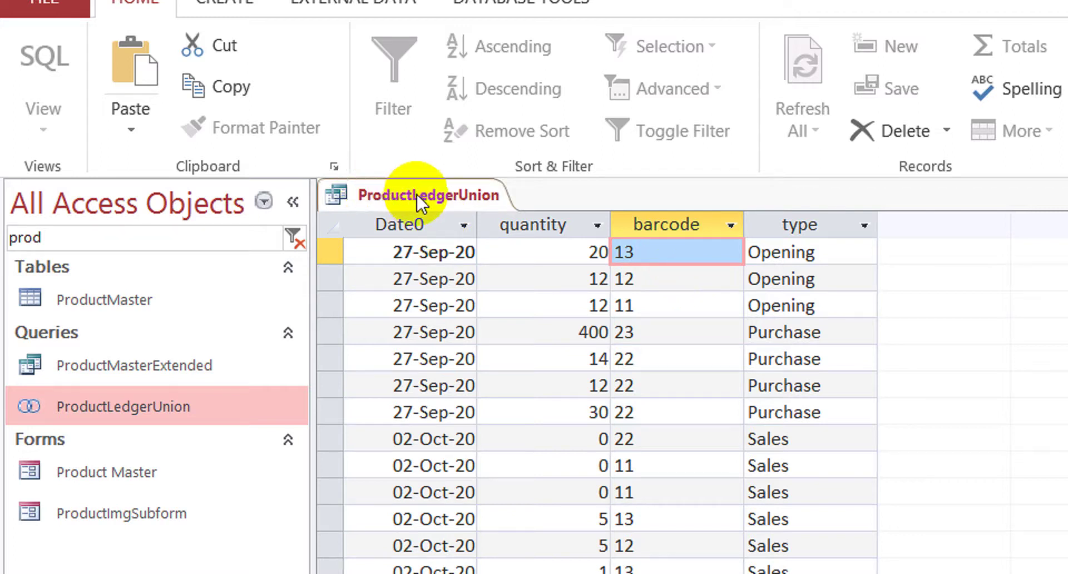
click(556, 246)
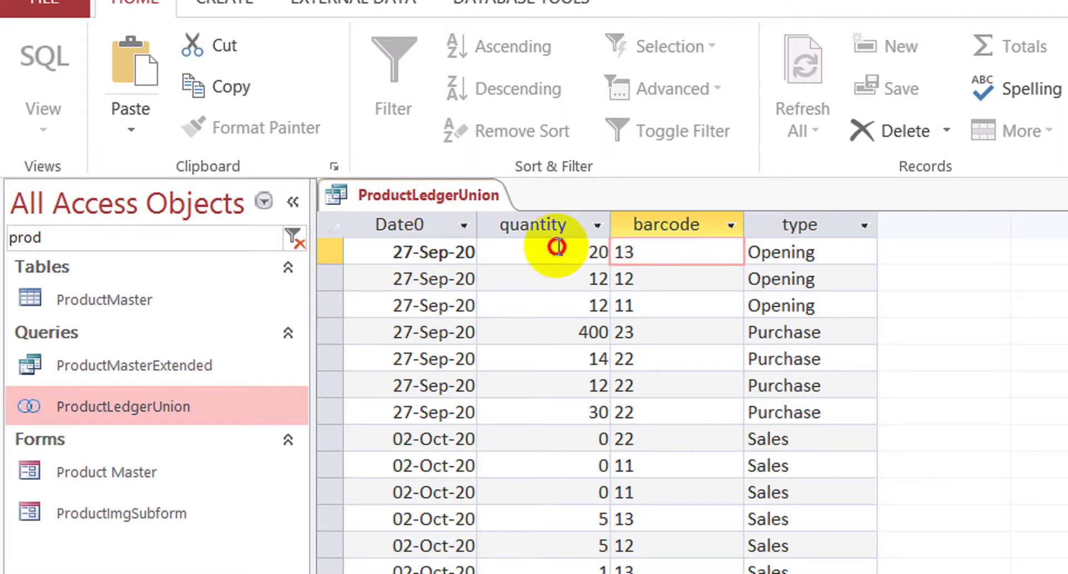
click(659, 250)
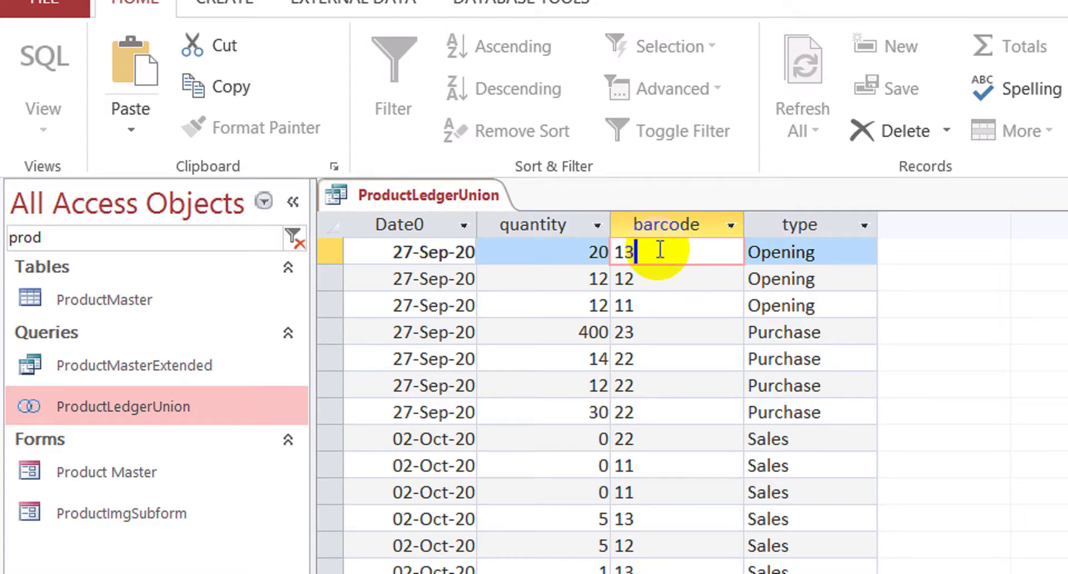
click(840, 255)
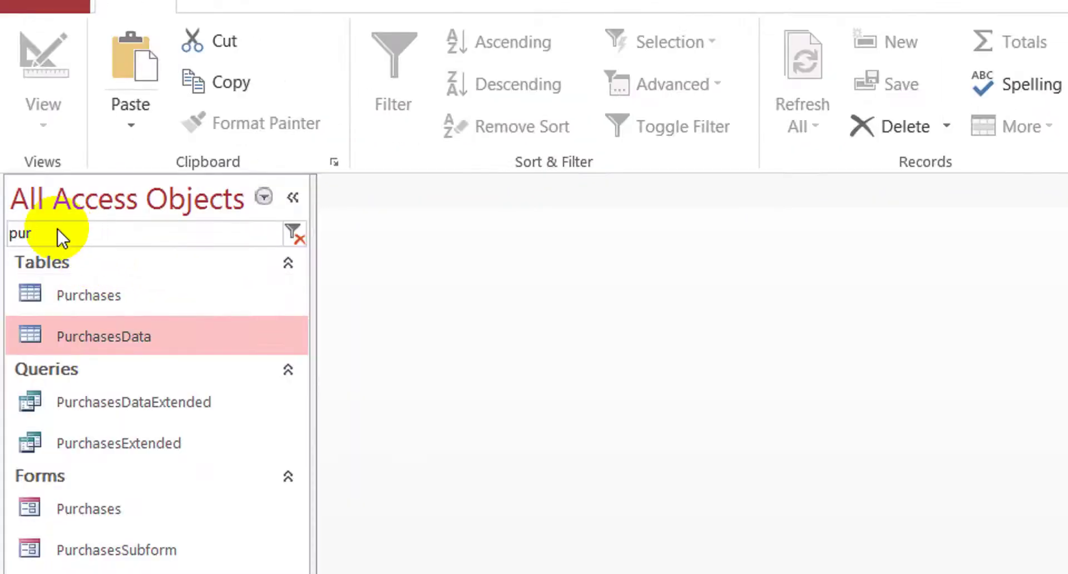
Filter the database objects by "sales" and open the OtherSalesSubform form in Design View
drag(56, 230, 3, 217)
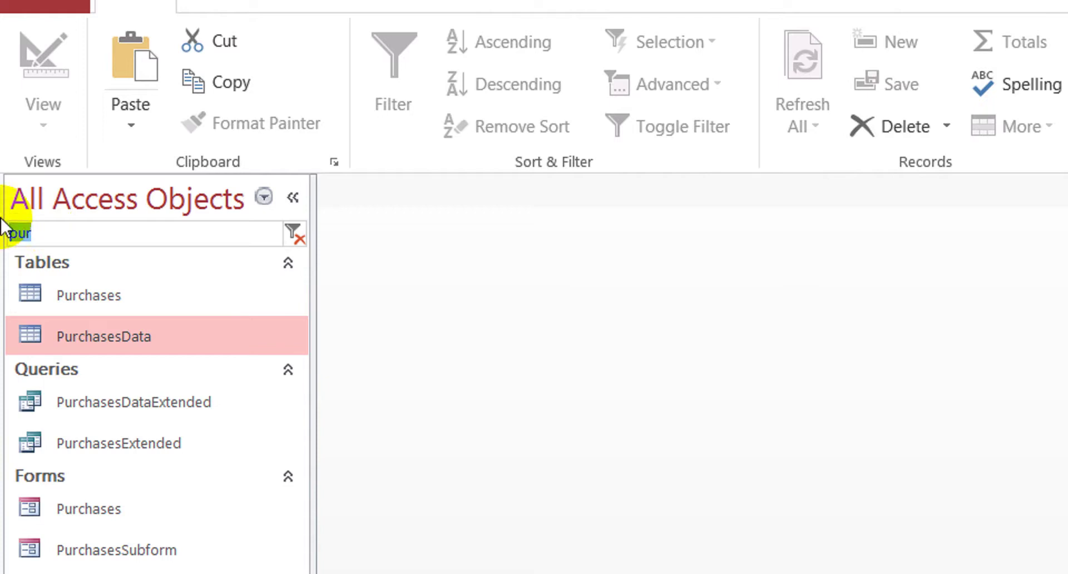
text(sals)
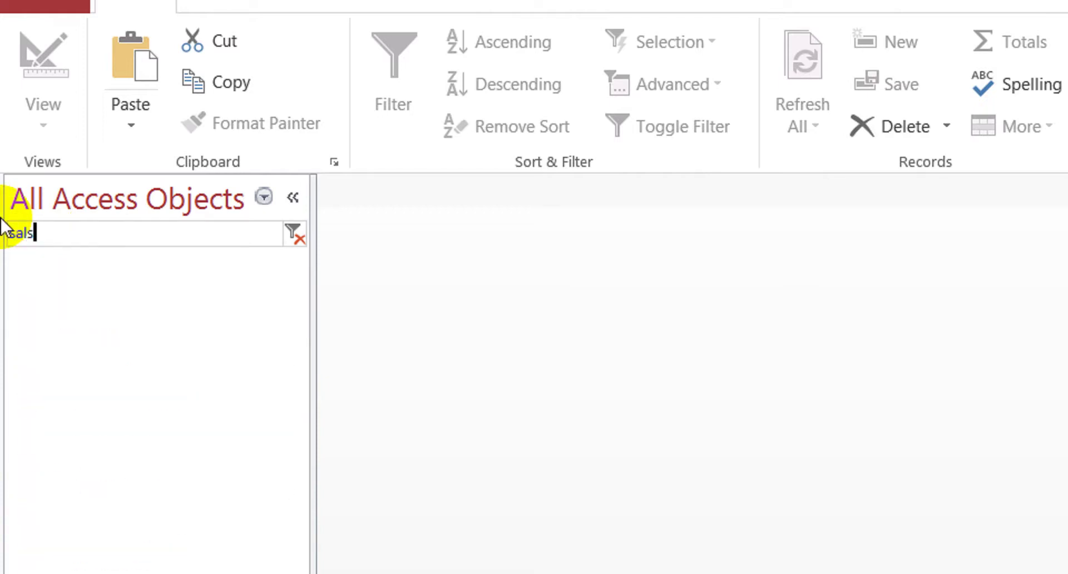
key(BackSpace)
key(BackSpace)
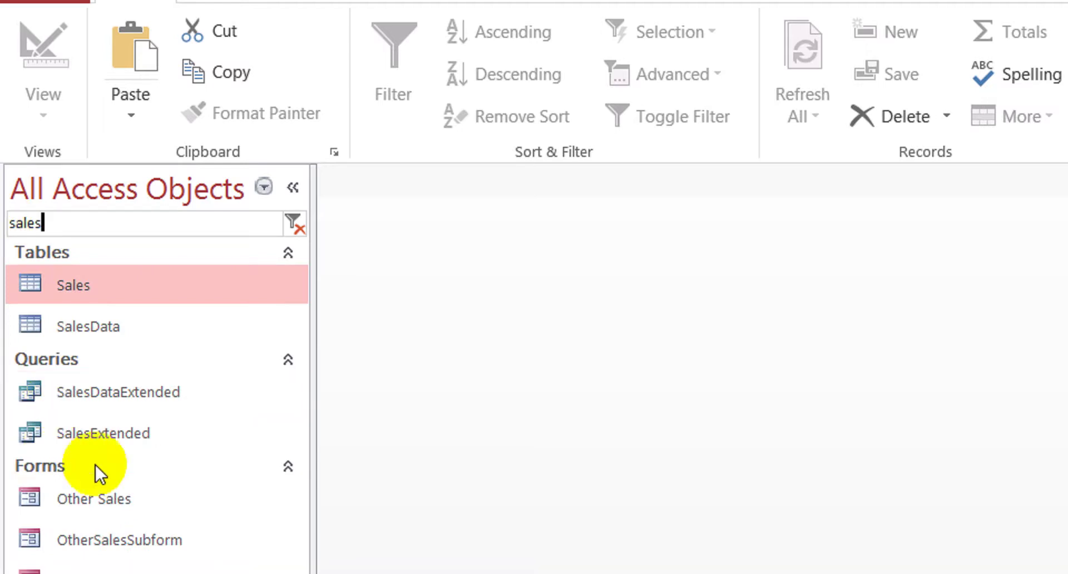
click(106, 450)
click(113, 485)
right_click(115, 486)
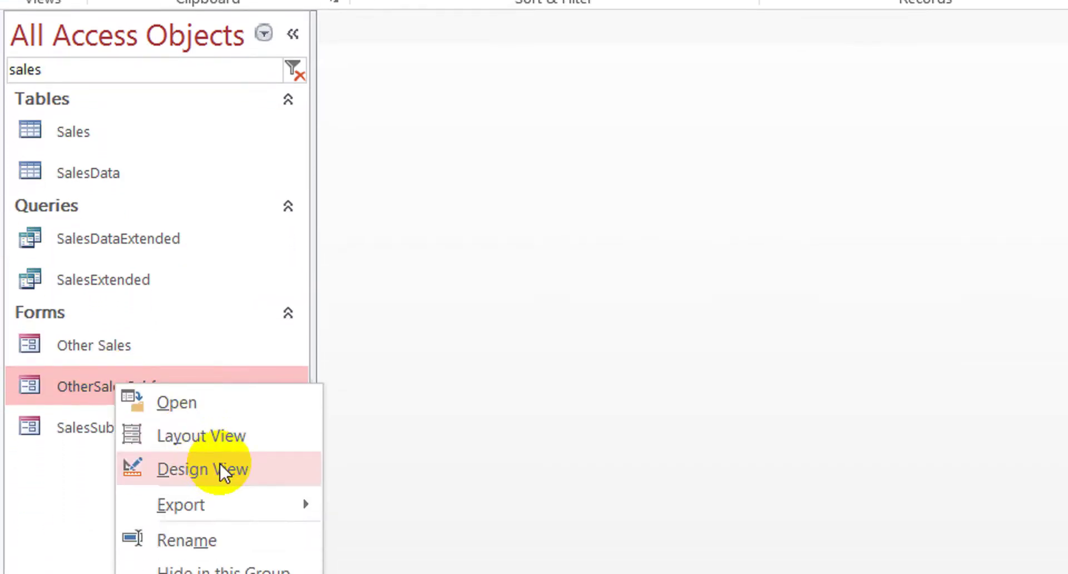
click(220, 519)
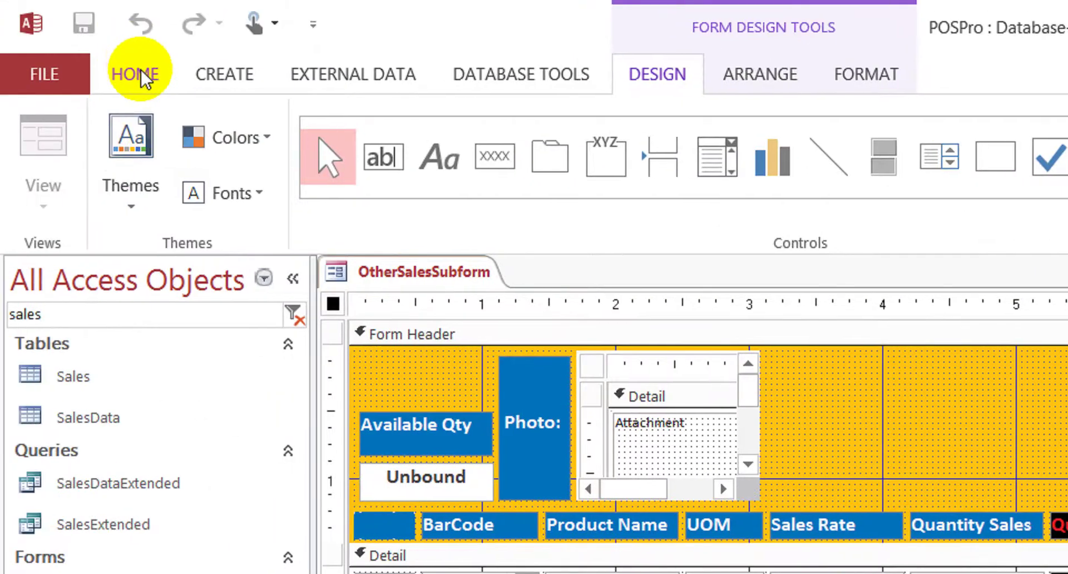
click(145, 78)
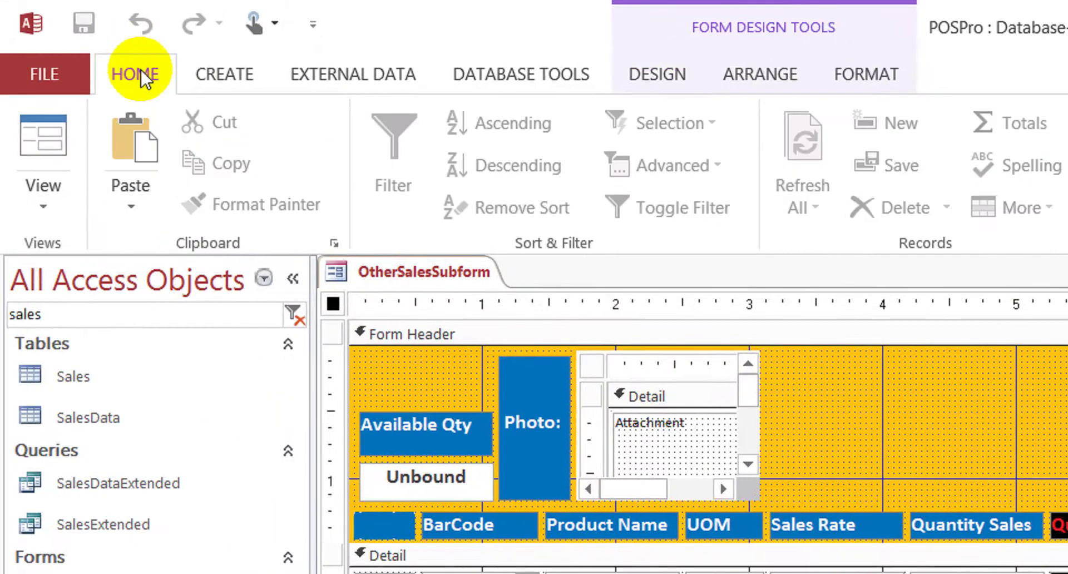
Preview the OtherSalesSubform form in Form View and return it to Design View
click(61, 132)
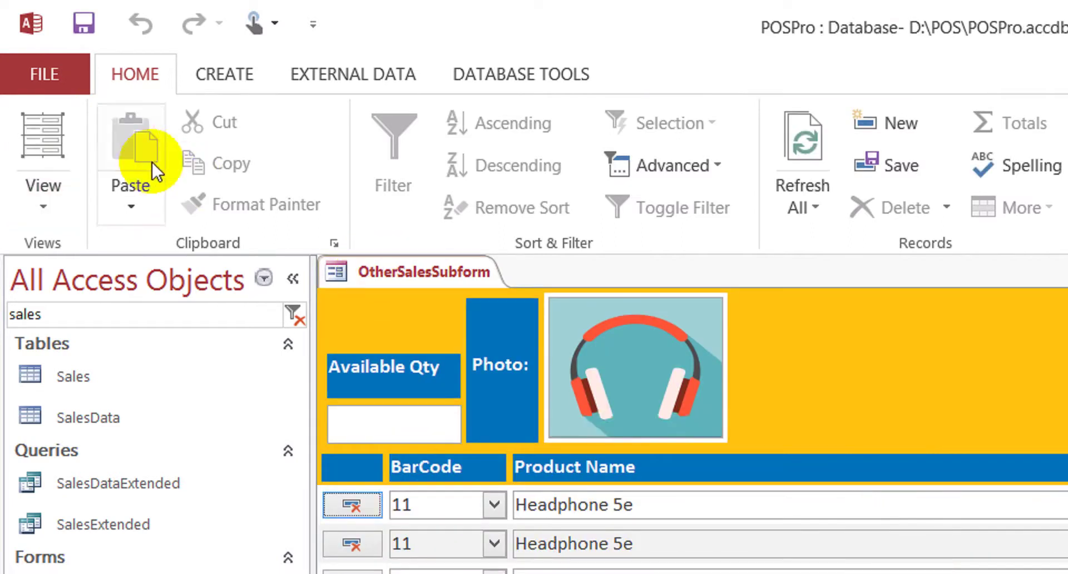
right_click(376, 269)
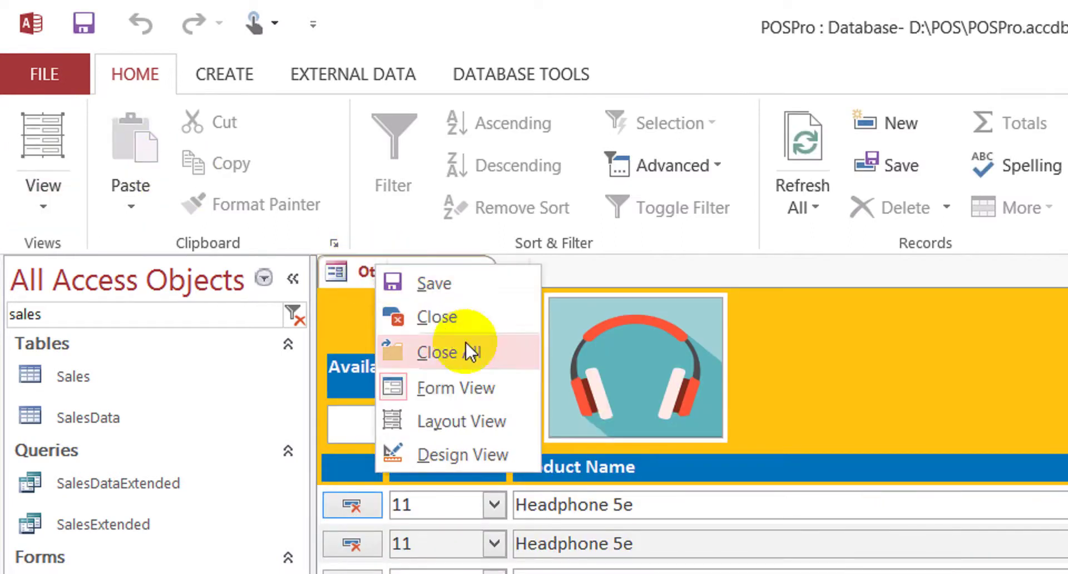
click(489, 436)
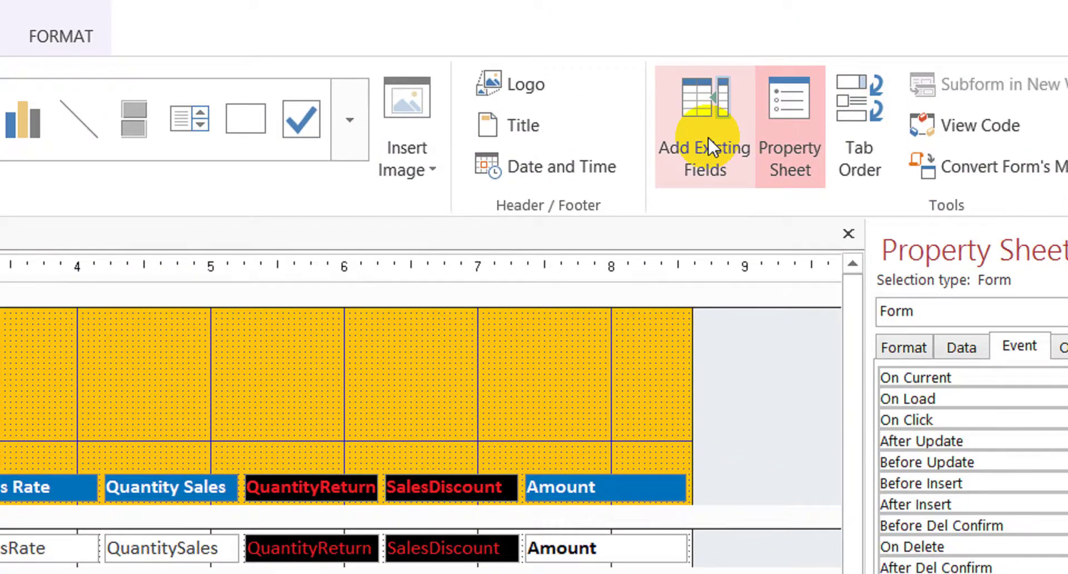
Add the CostRate field to the form footer below the TOTAL row and delete its attached label
click(843, 35)
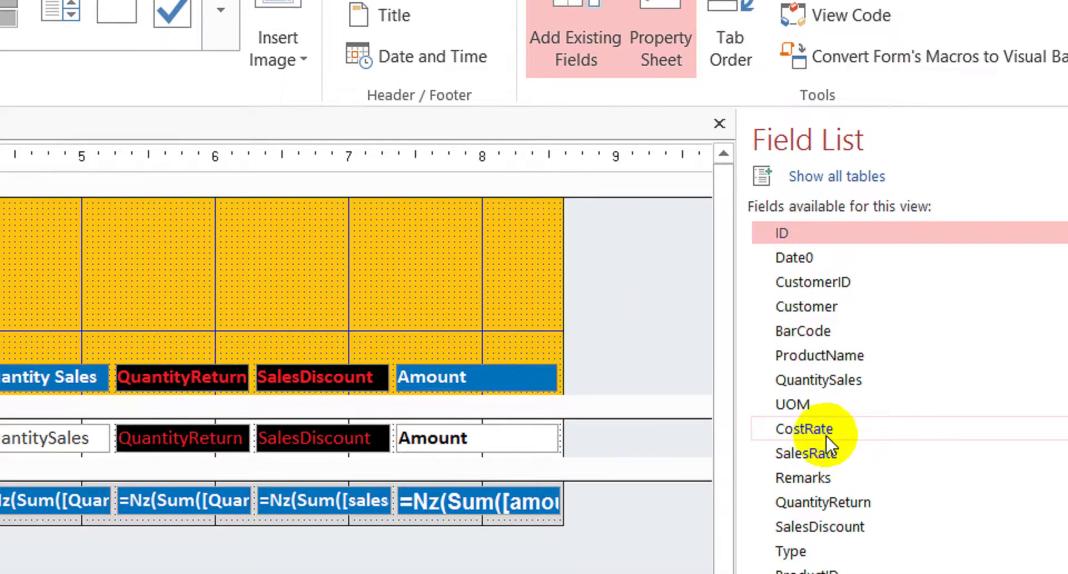
click(952, 544)
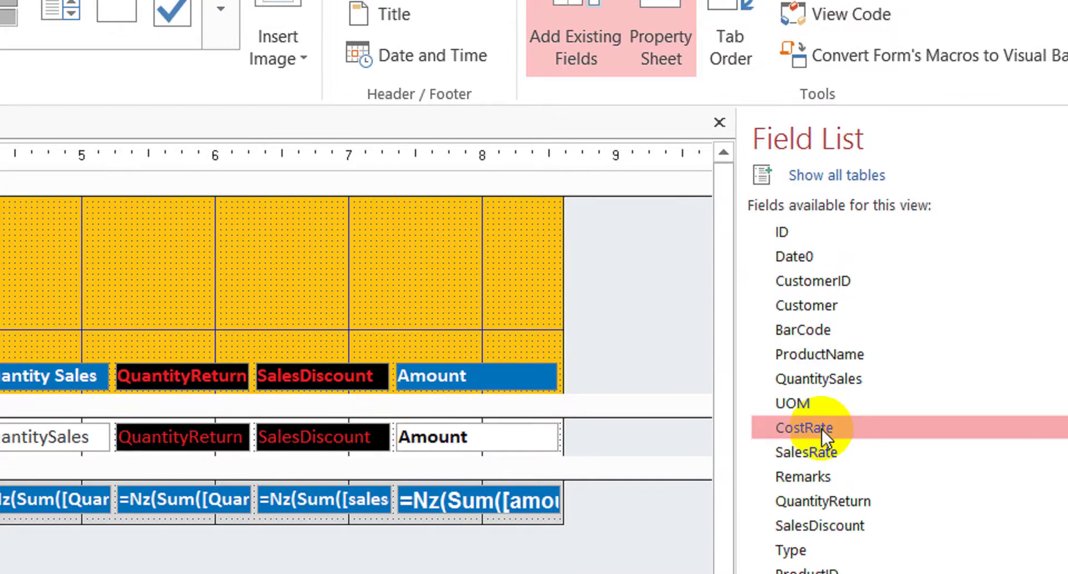
drag(816, 429, 143, 431)
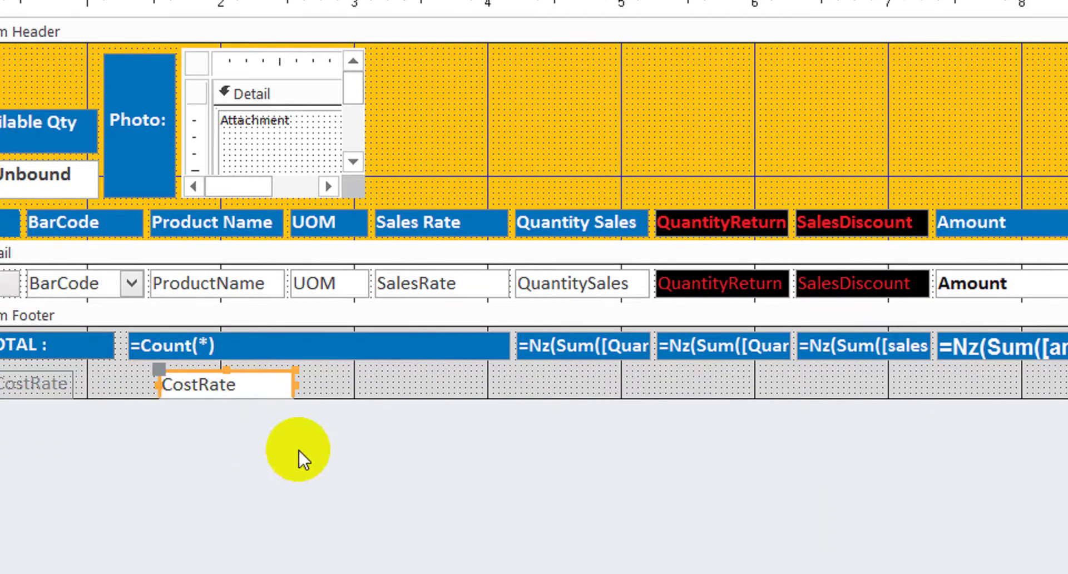
click(36, 389)
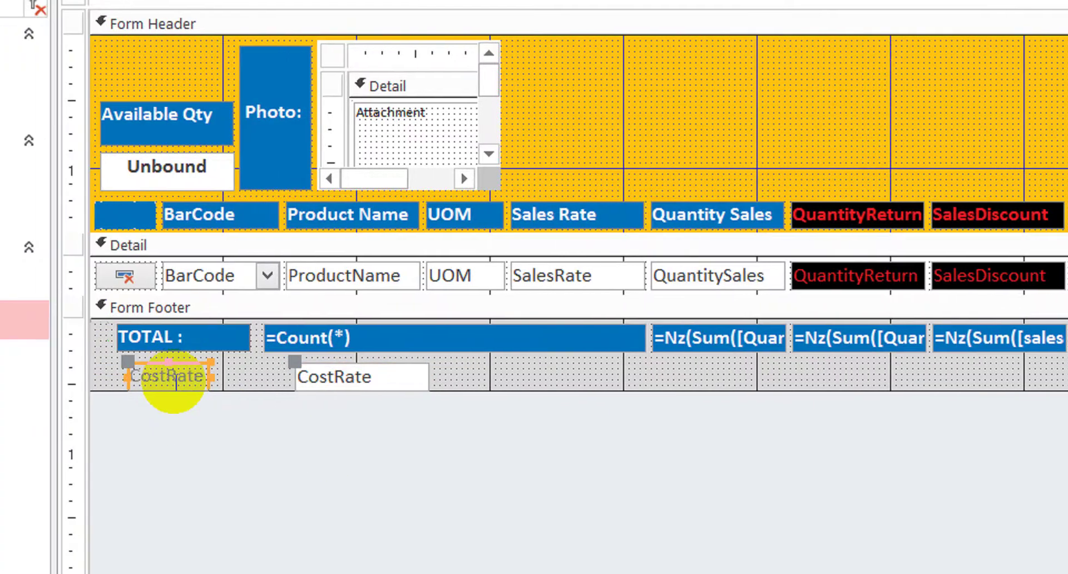
key(Delete)
click(432, 382)
Open the After Update event procedure of the BarCode combo box in the code editor
click(265, 277)
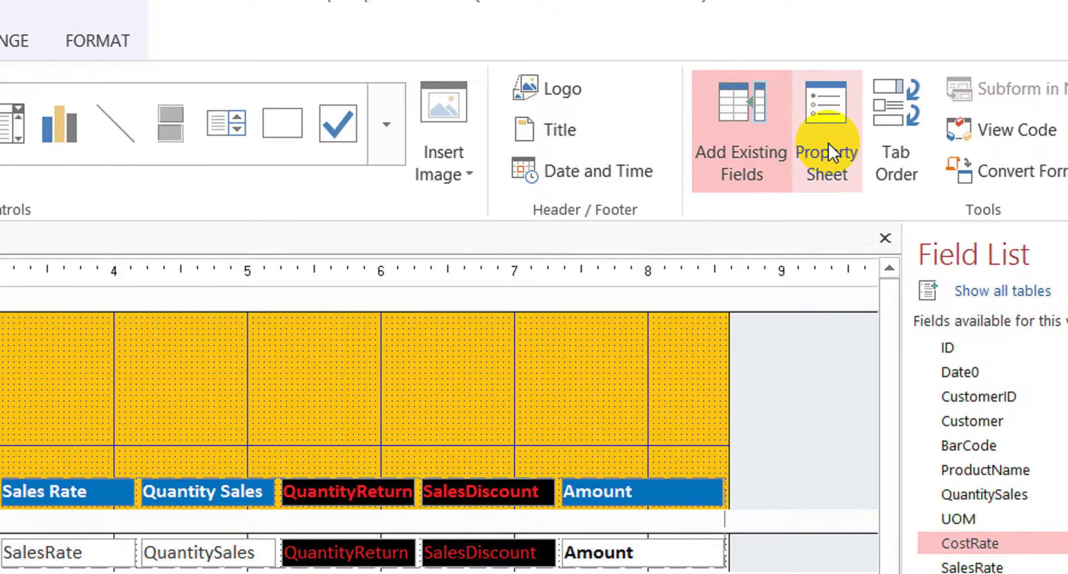
click(828, 150)
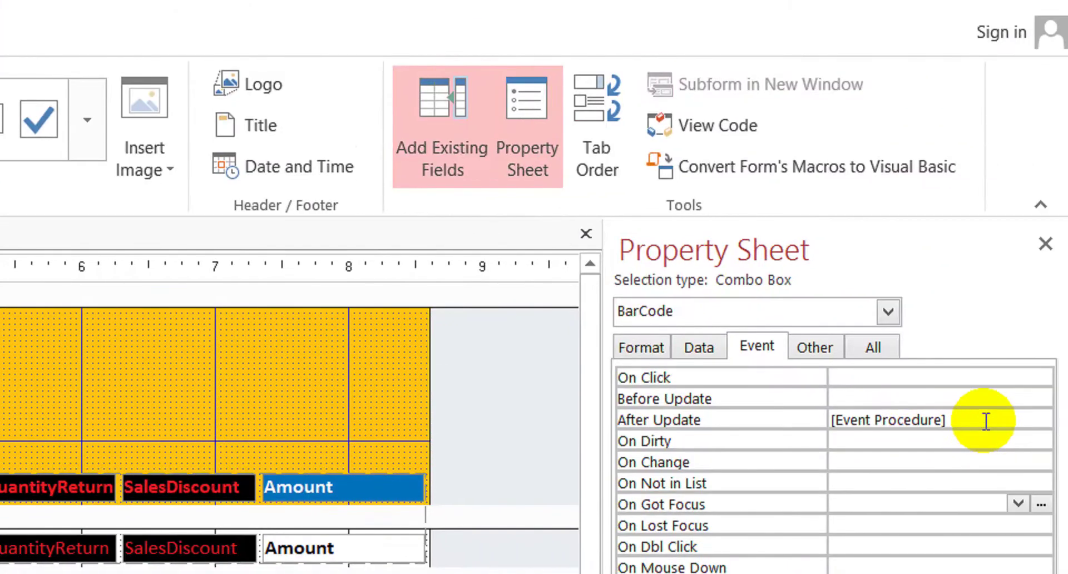
click(1001, 423)
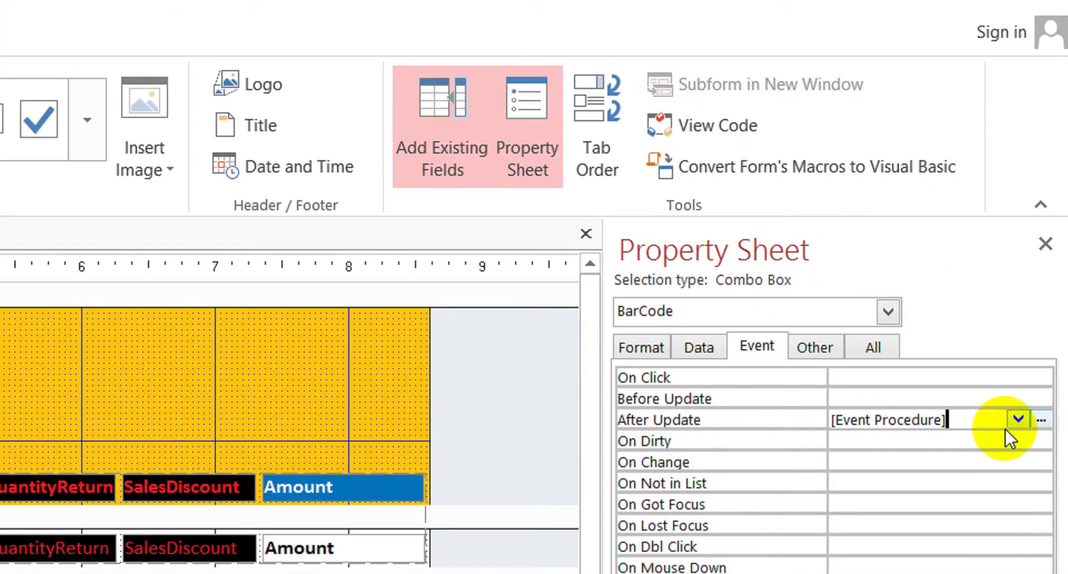
click(1043, 421)
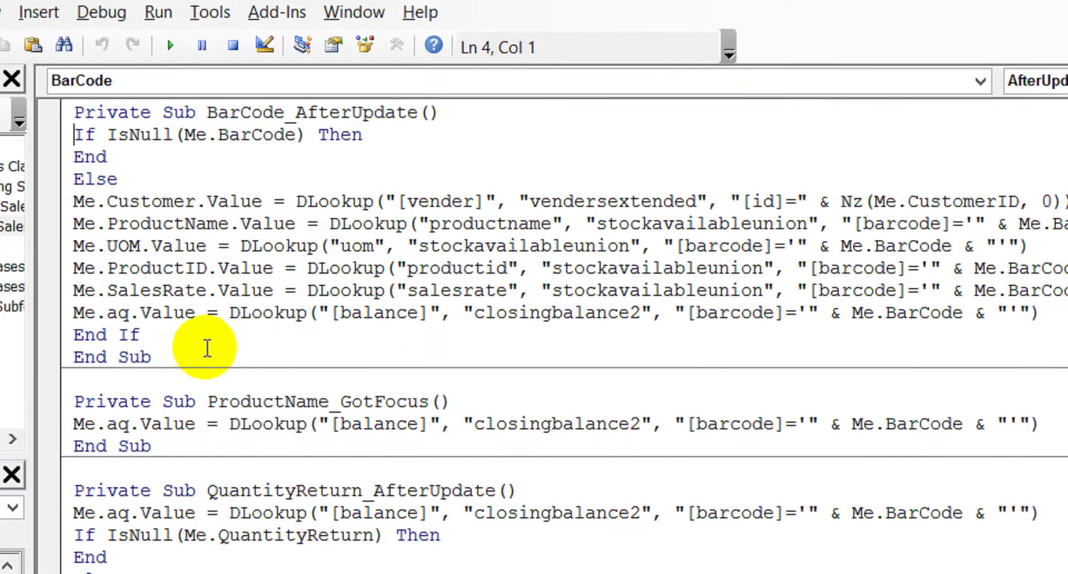
Add a line starting with Me.CostRate below the SalesRate lookup and paste a copy of that lookup statement after it
click(121, 288)
key(Left)
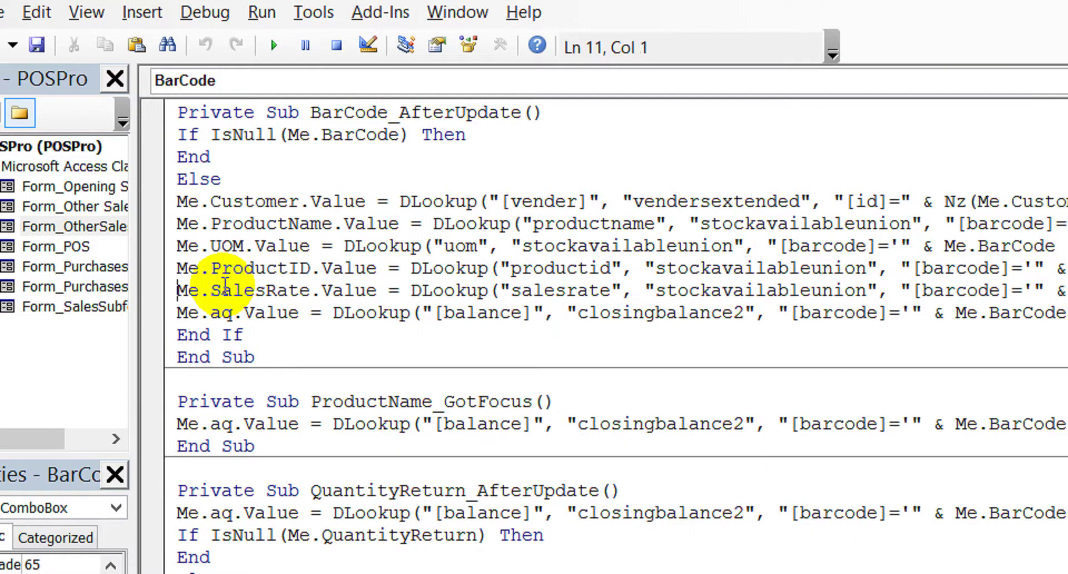
key(shift+Down)
key(Home)
key(Return)
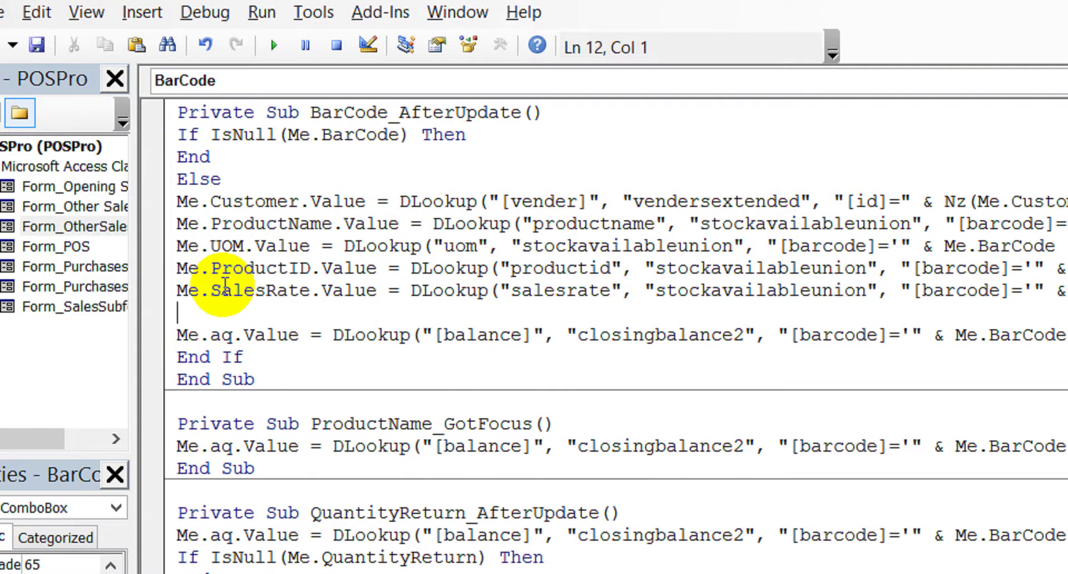
text(me.)
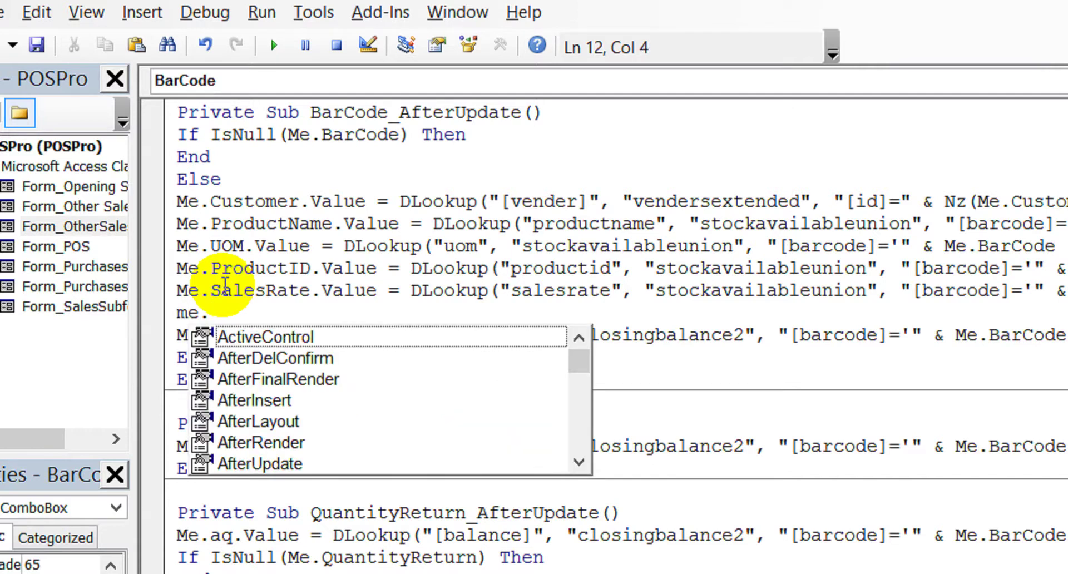
text(cos)
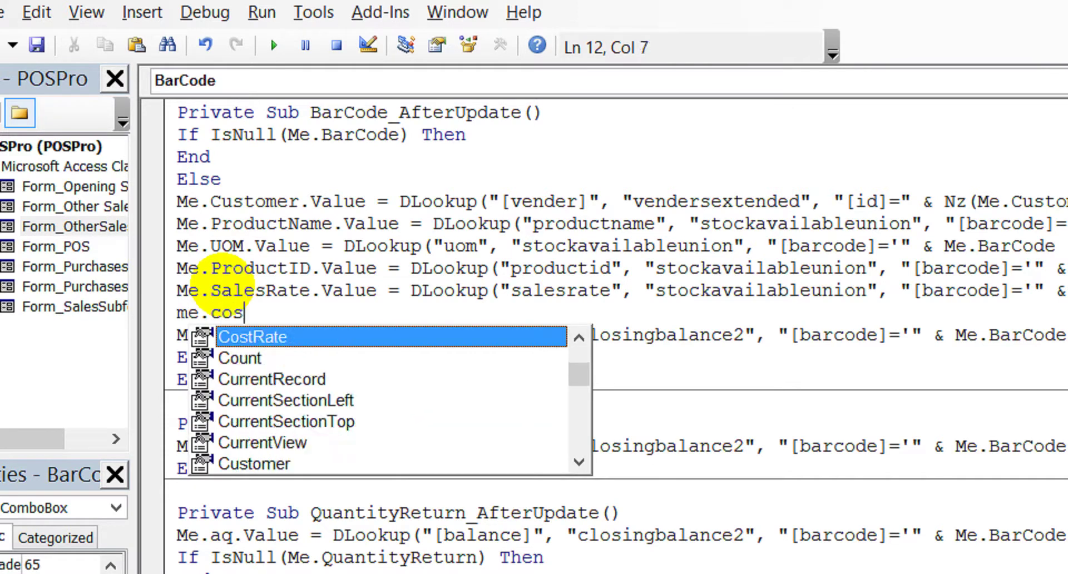
key(Tab)
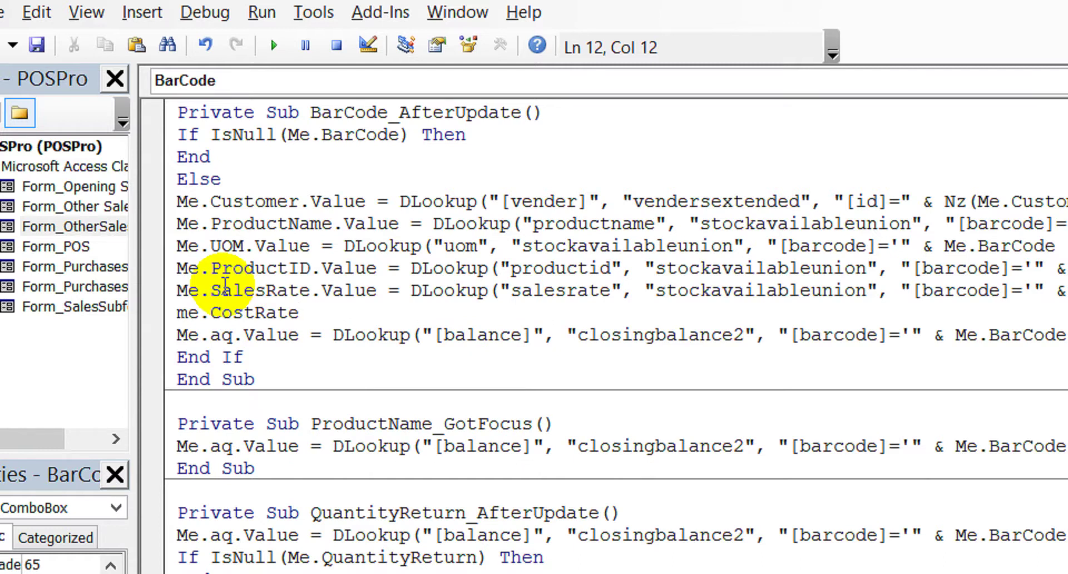
key(ctrl+v)
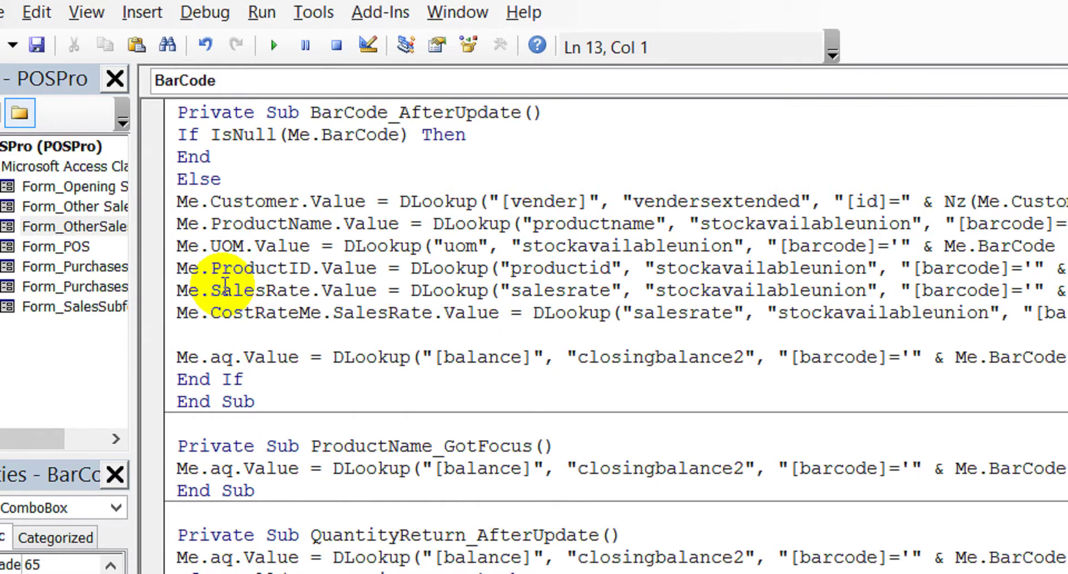
key(Delete)
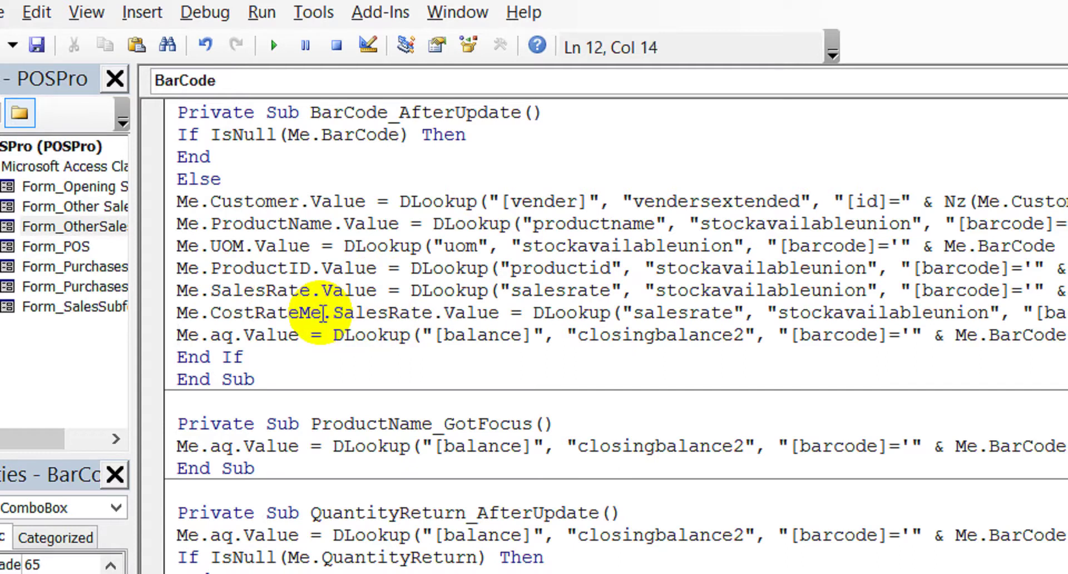
Remove the surplus Me.SalesRate from the pasted text so the line assigns the lookup to Me.CostRate.Value
click(299, 313)
key(Delete)
key(Delete)
key(Delete)
key(Delete)
key(Delete)
key(Delete)
key(Delete)
key(Delete)
key(Delete)
key(Delete)
key(Delete)
key(Delete)
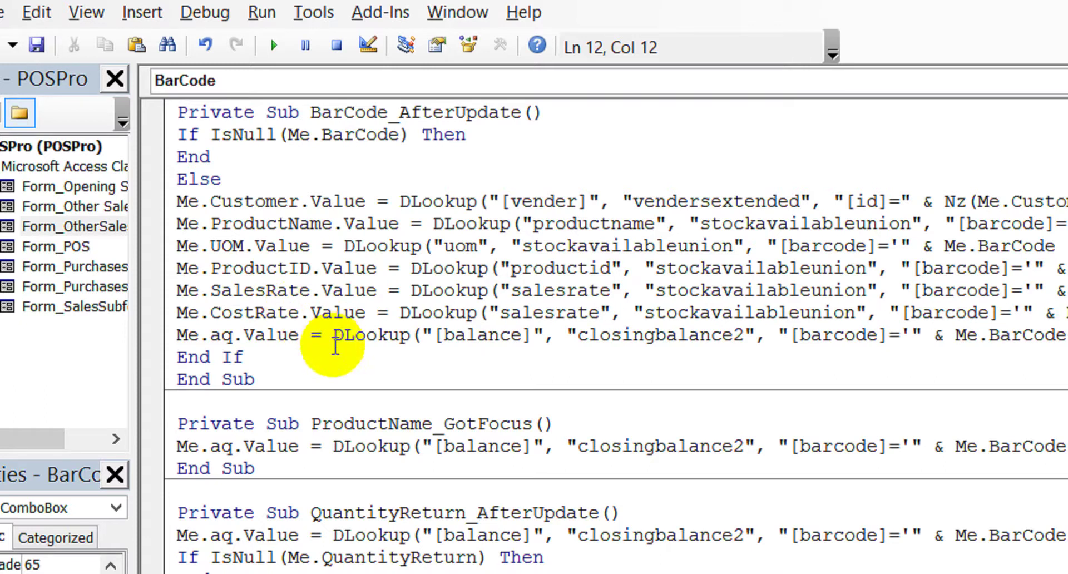
Select the entire Me.CostRate.Value lookup line and close the code editor
drag(184, 313, 1067, 312)
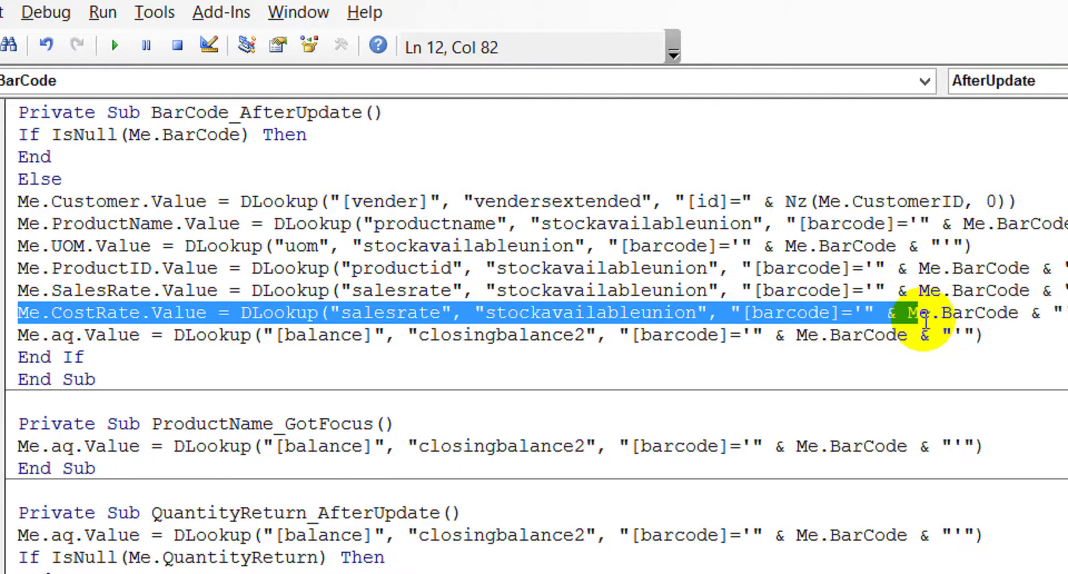
key(shift+Right)
key(shift+Right)
key(shift+Right)
key(shift+Right)
key(shift+Right)
key(shift+Right)
key(shift+Right)
key(shift+Right)
key(shift+Right)
key(shift+Right)
key(shift+Right)
key(shift+Right)
key(shift+Right)
key(shift+Right)
key(shift+Right)
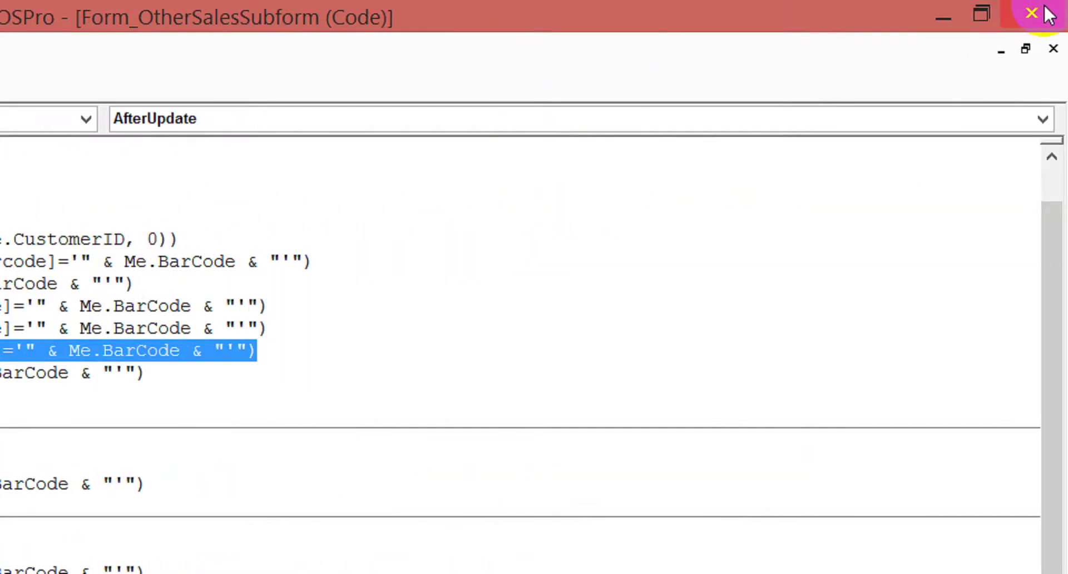
click(1043, 14)
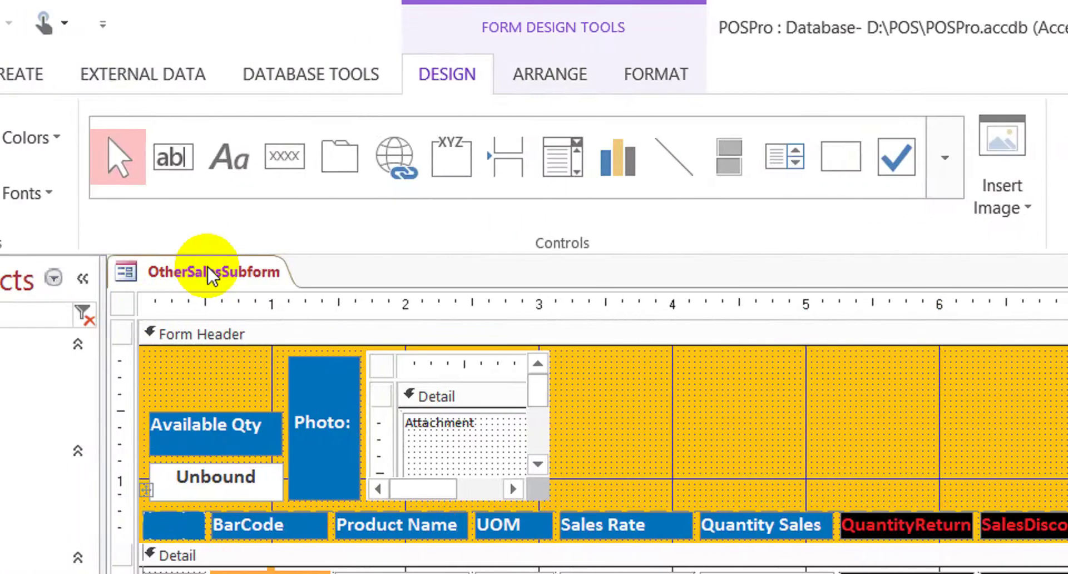
Switch the form to Form View, reselect barcode 11 in the third record and check the CostRate box in the footer
right_click(217, 267)
click(711, 413)
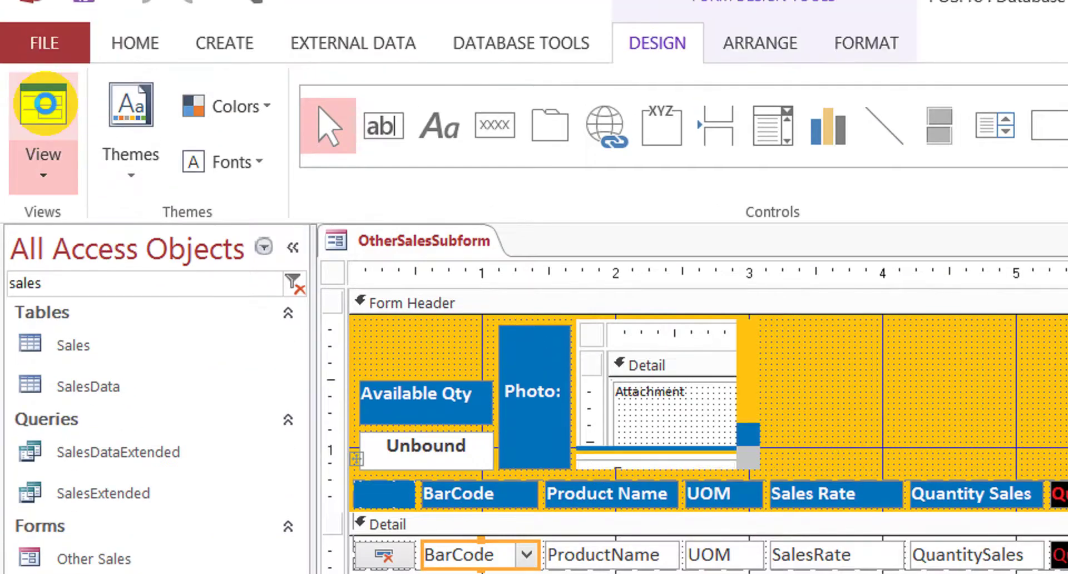
click(45, 103)
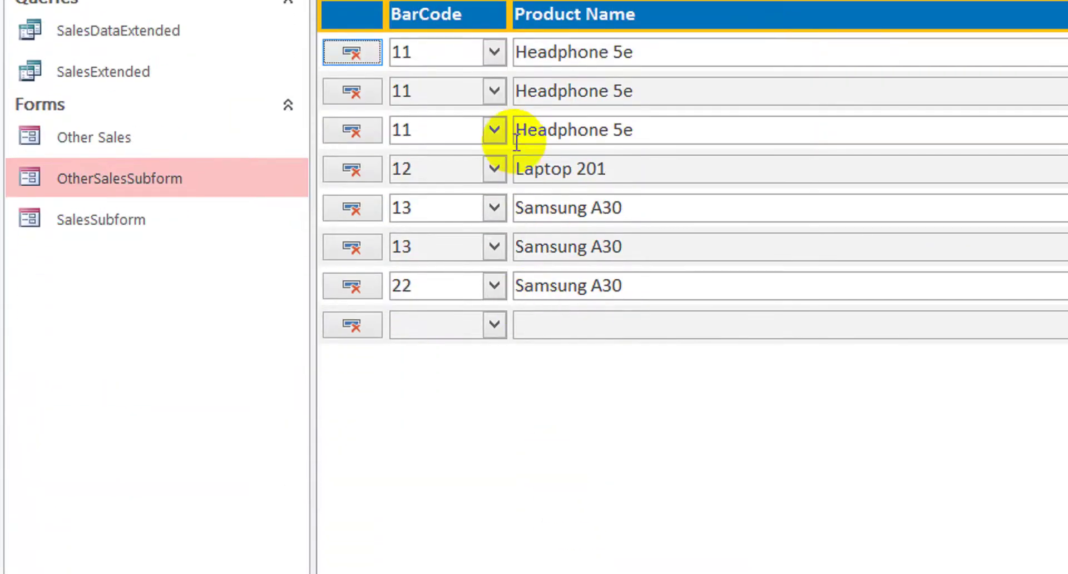
click(494, 129)
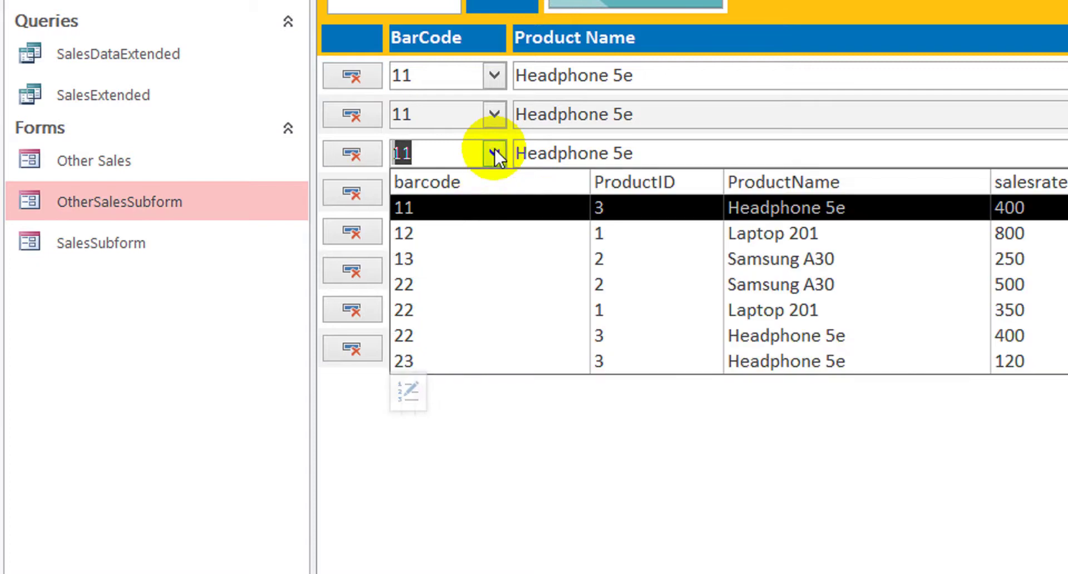
click(465, 207)
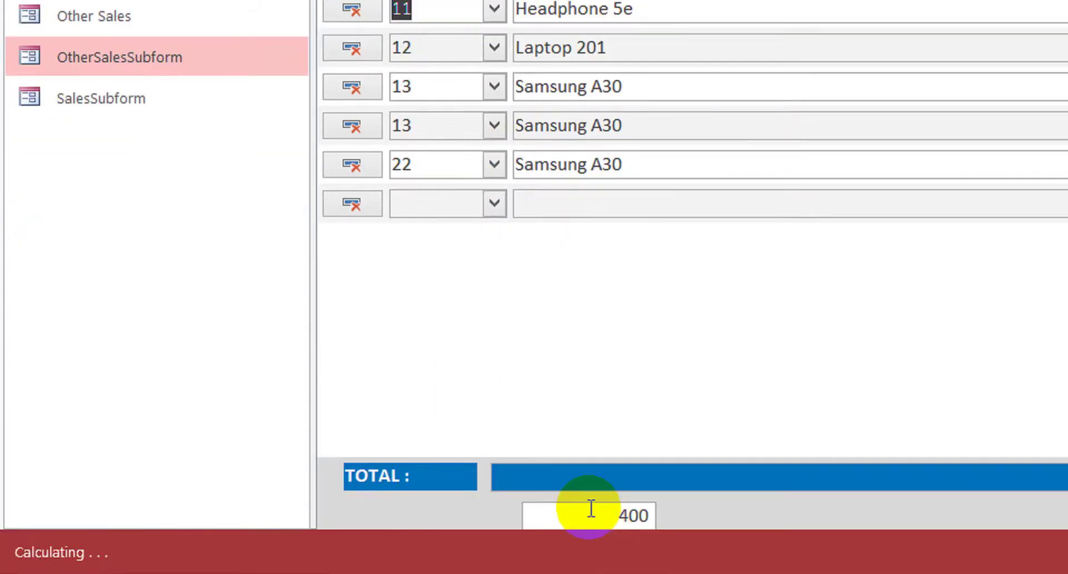
click(598, 515)
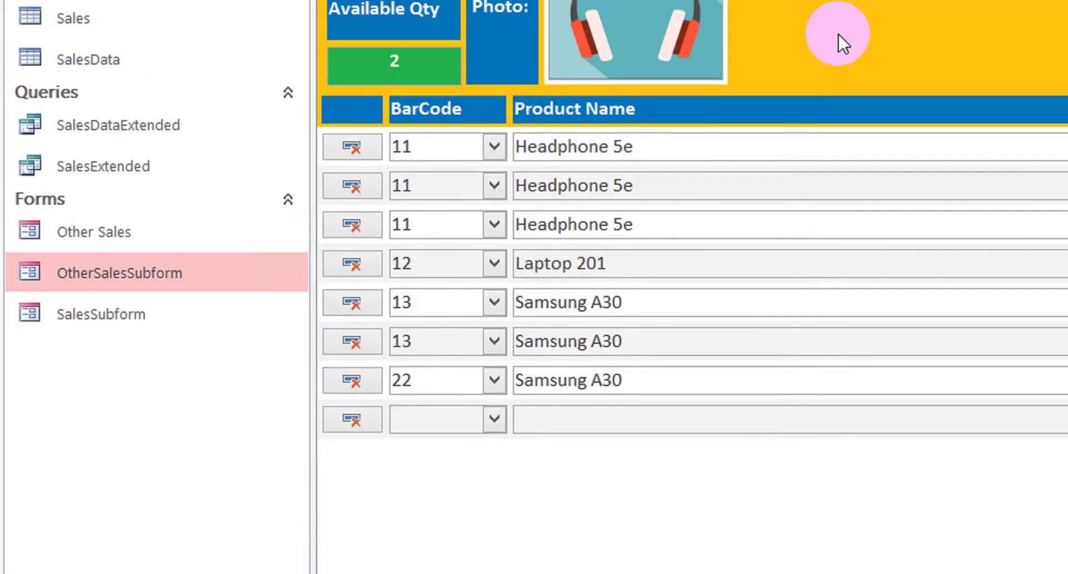
Reselect barcode 22 for Samsung A30 in the last filled record and check its CostRate in the footer
click(852, 82)
right_click(853, 82)
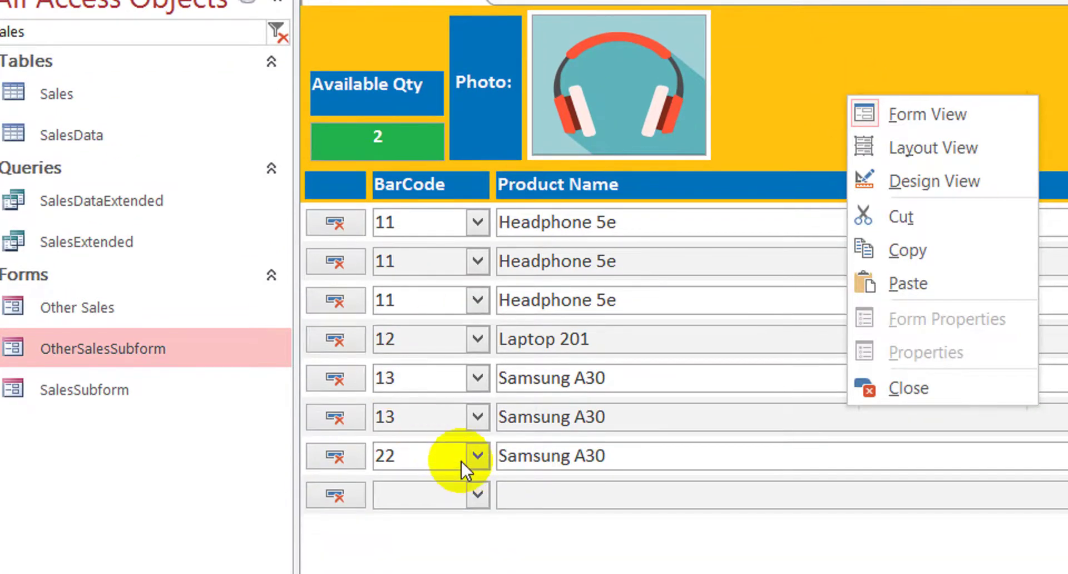
click(477, 505)
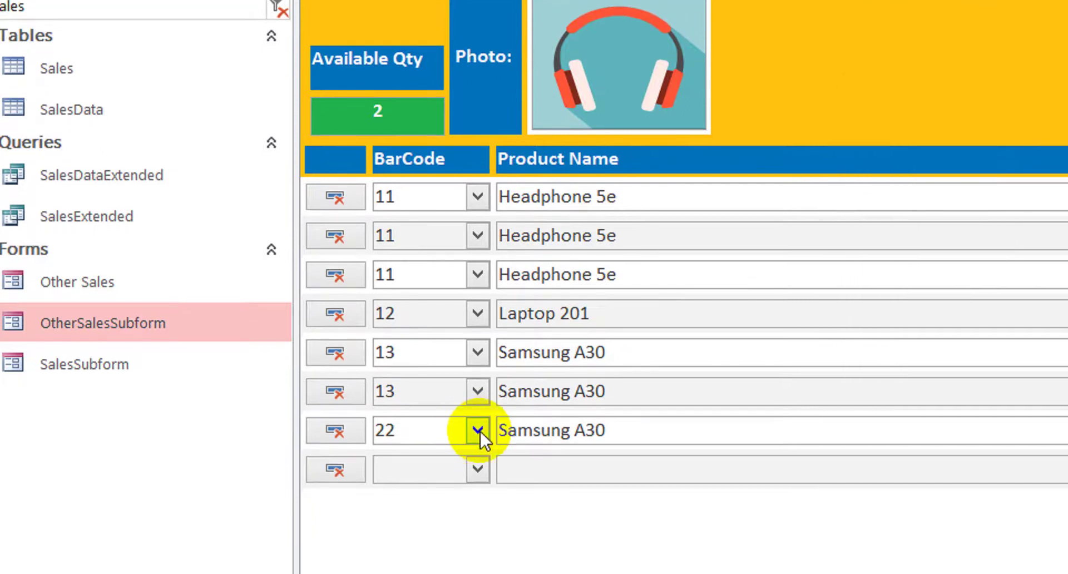
click(477, 433)
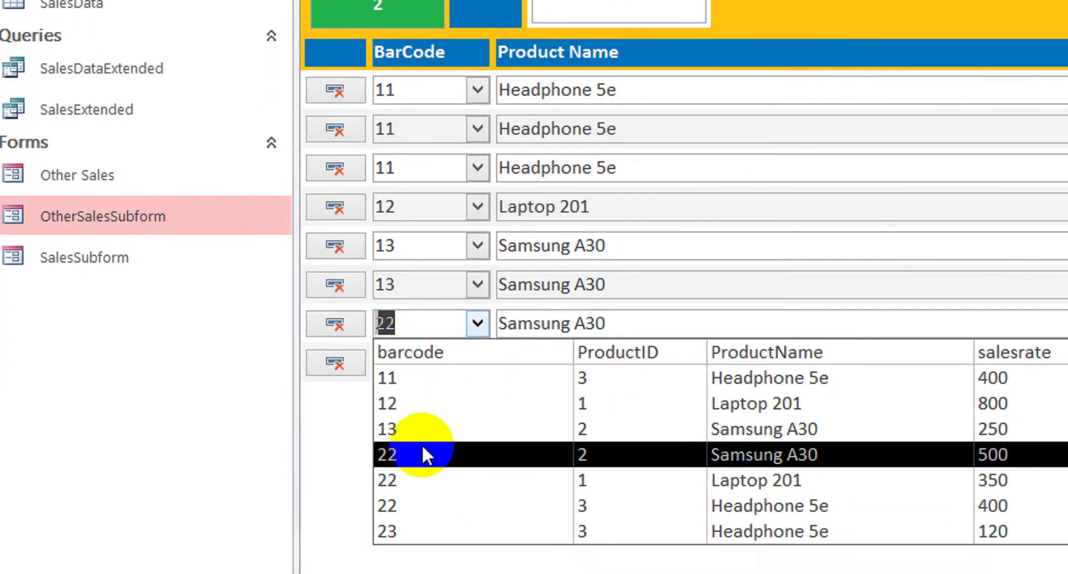
click(424, 520)
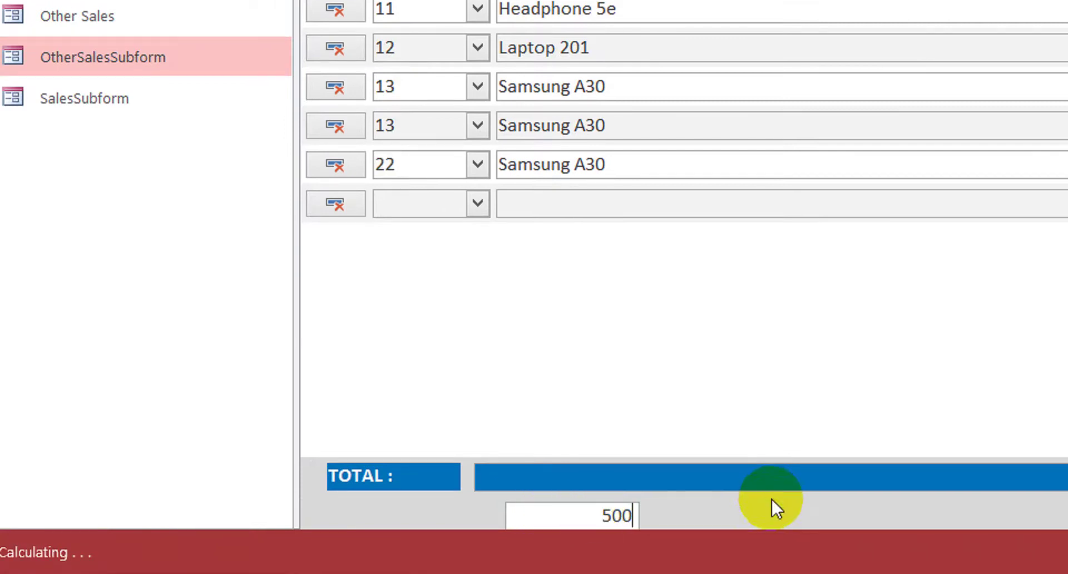
Return to Design View and change the field looked up for Me.CostRate.Value in the BarCode After Update procedure to costrate
right_click(809, 66)
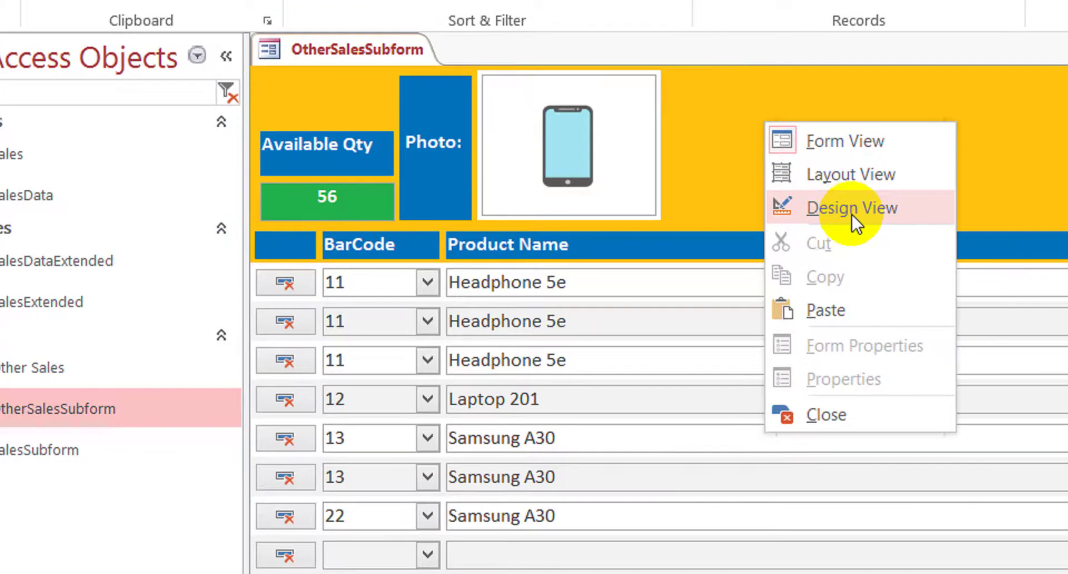
click(852, 213)
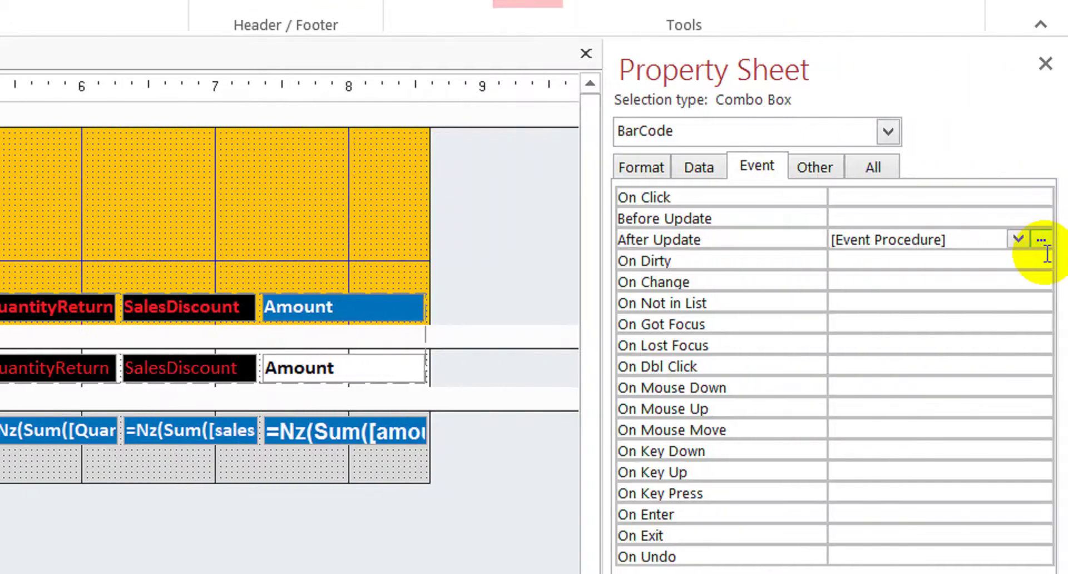
click(1044, 241)
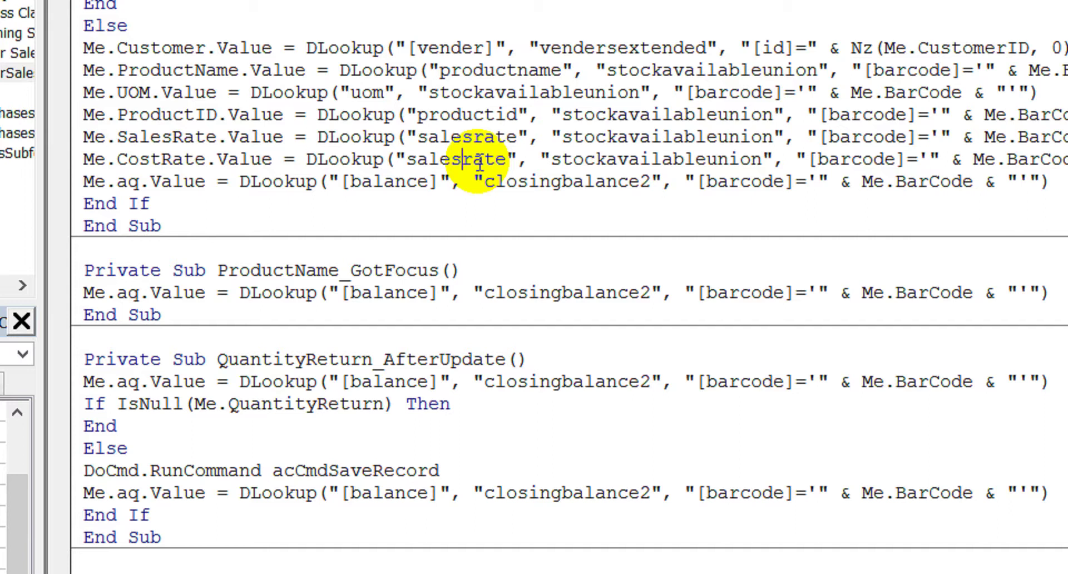
text(cost)
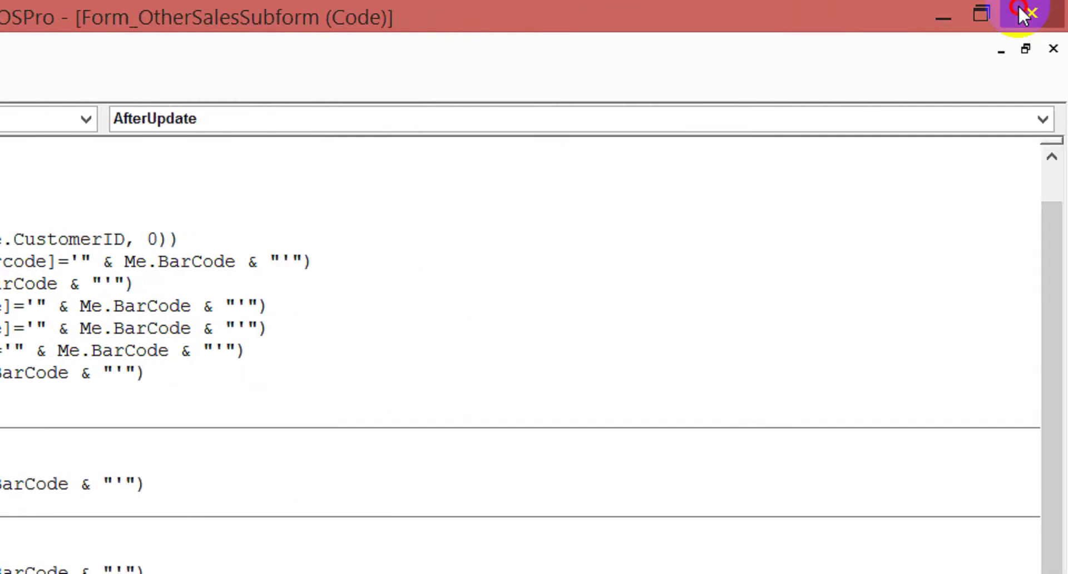
Close the code editor, switch the form to Form View and test barcodes 12 and 13 in the last filled record against the footer CostRate
click(1023, 14)
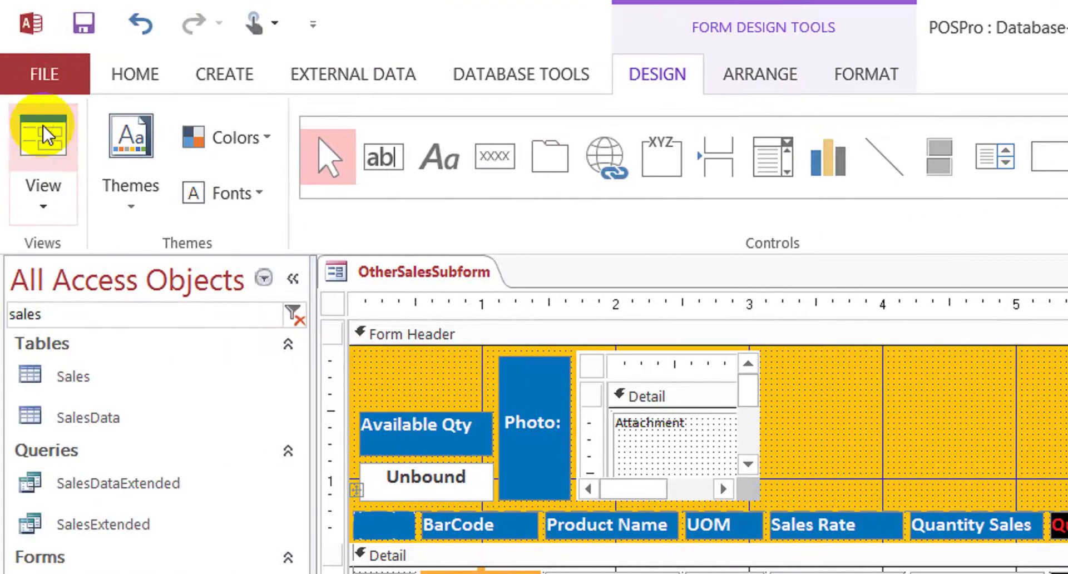
click(47, 135)
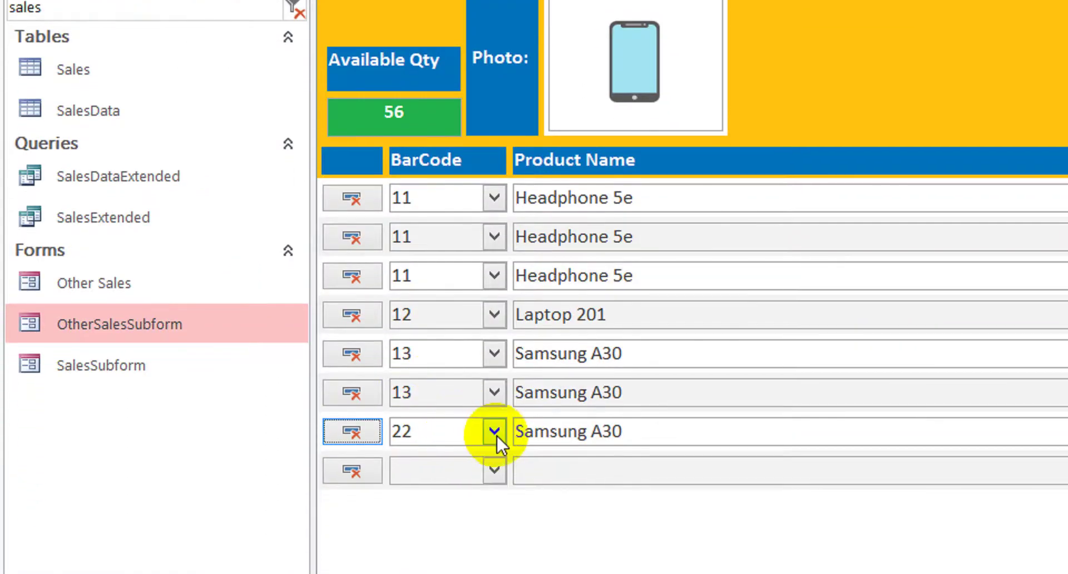
click(495, 432)
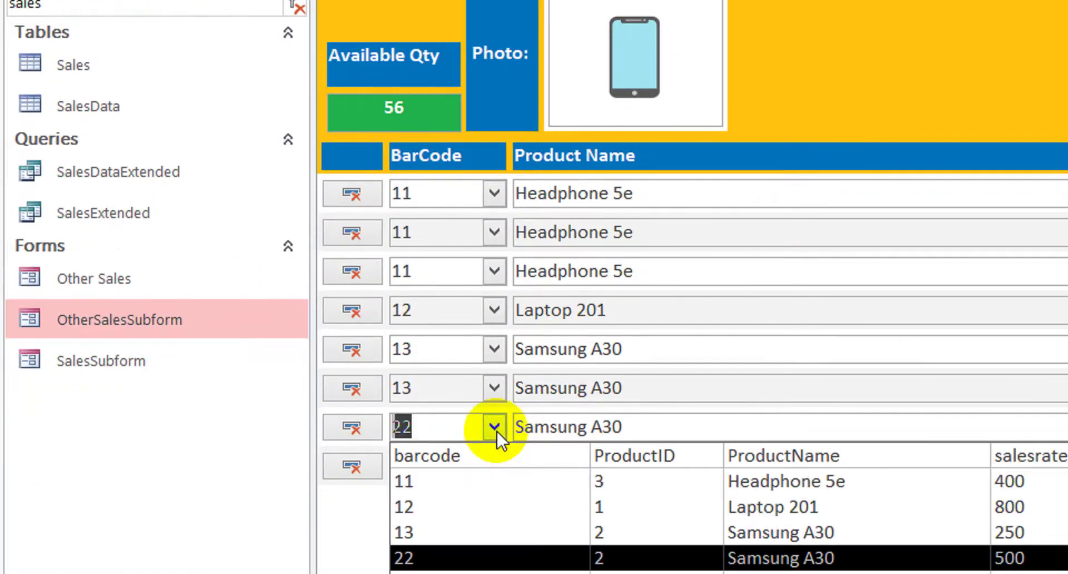
click(475, 504)
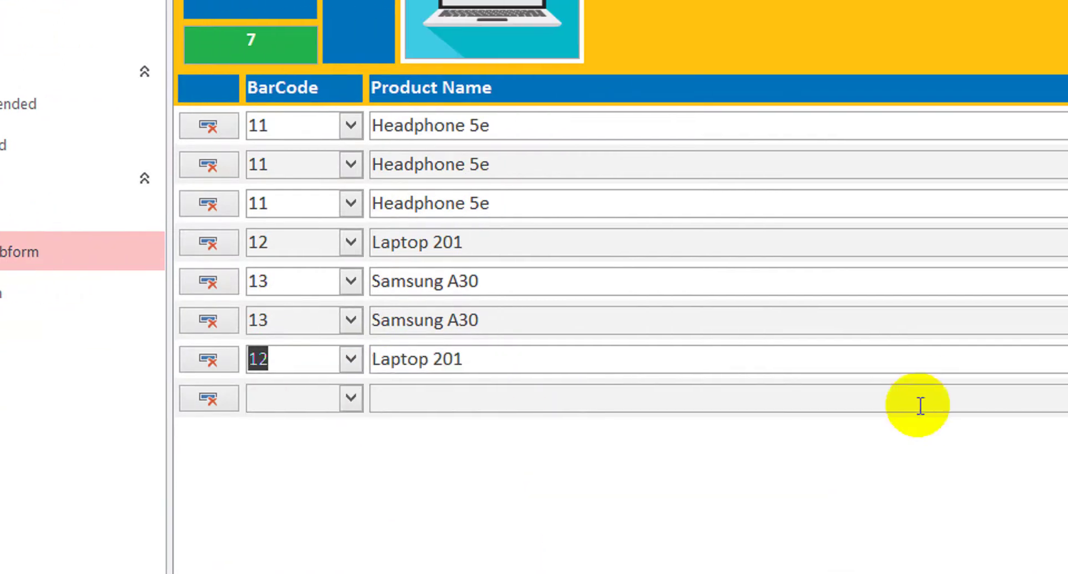
click(779, 360)
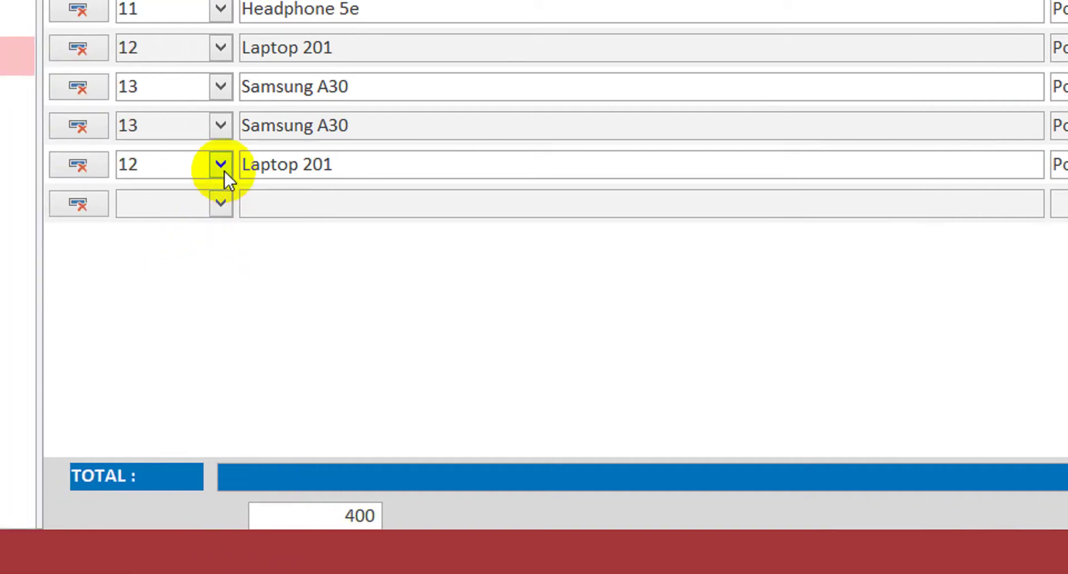
click(224, 172)
click(202, 275)
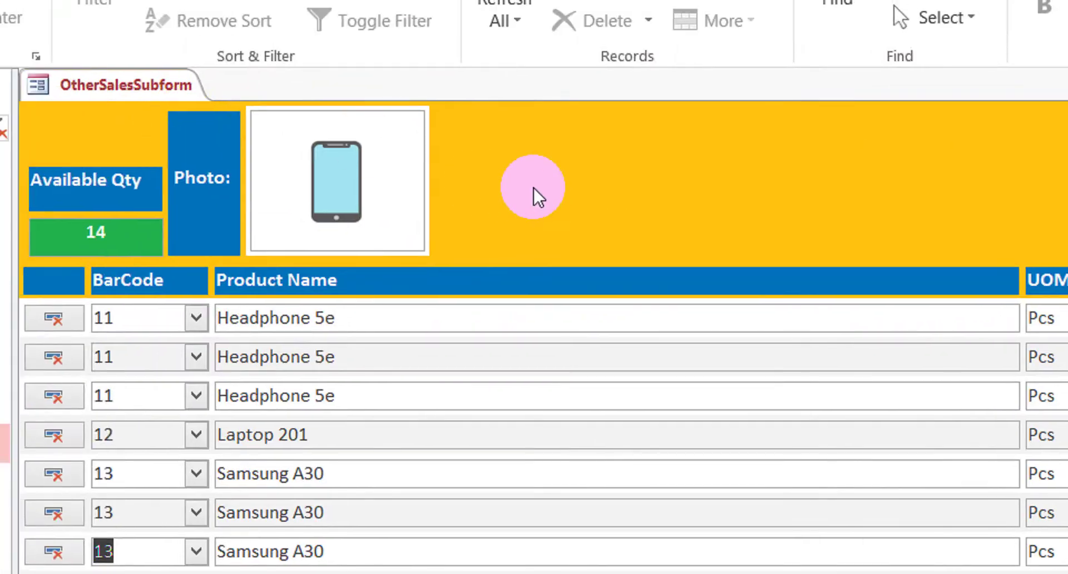
Return to Design View, select the entire Me.CostRate.Value lookup line in the BarCode After Update procedure and close the code editor
right_click(541, 188)
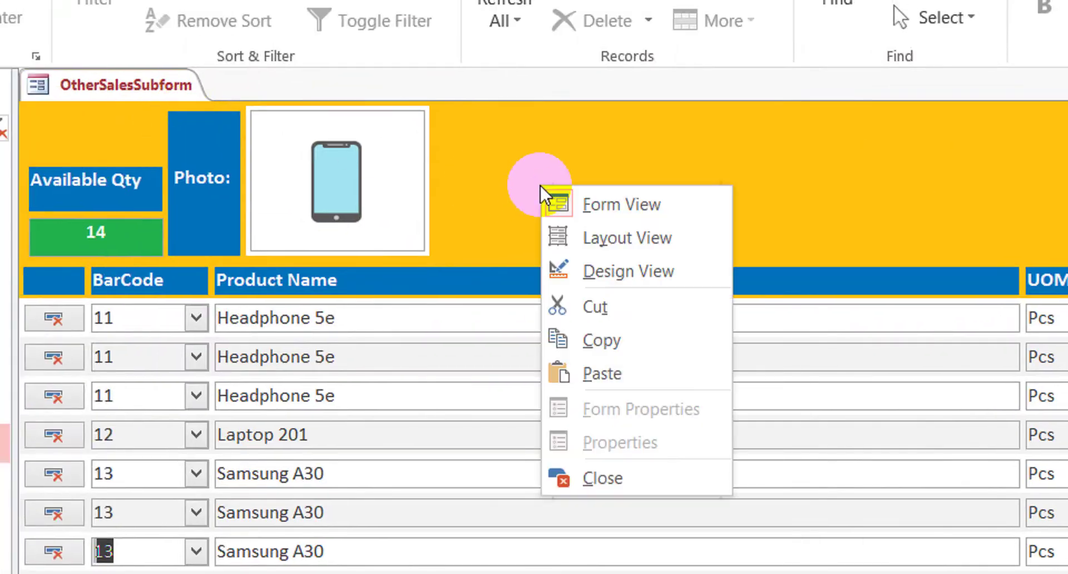
click(619, 261)
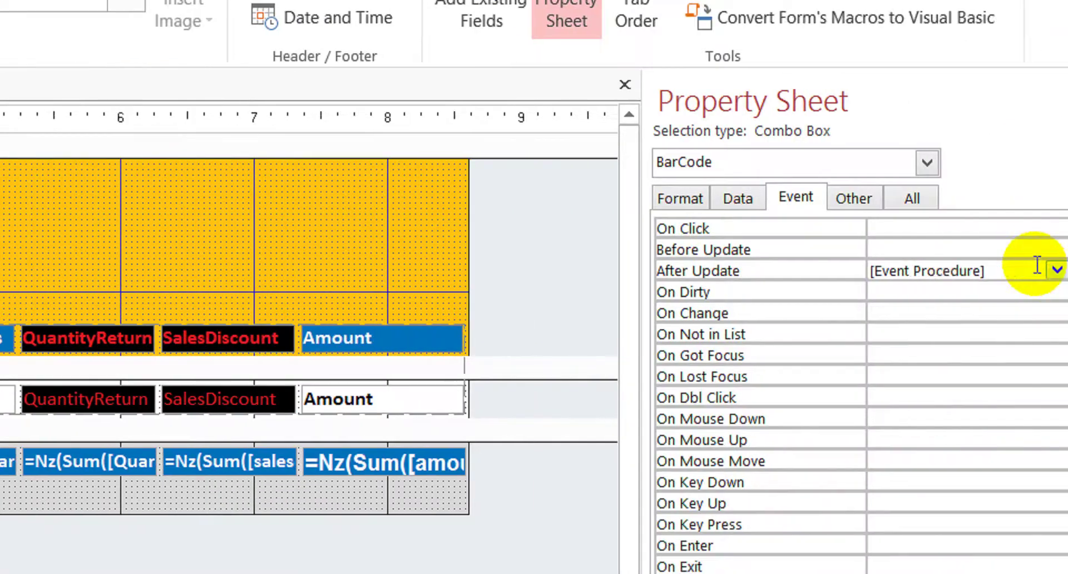
click(1040, 271)
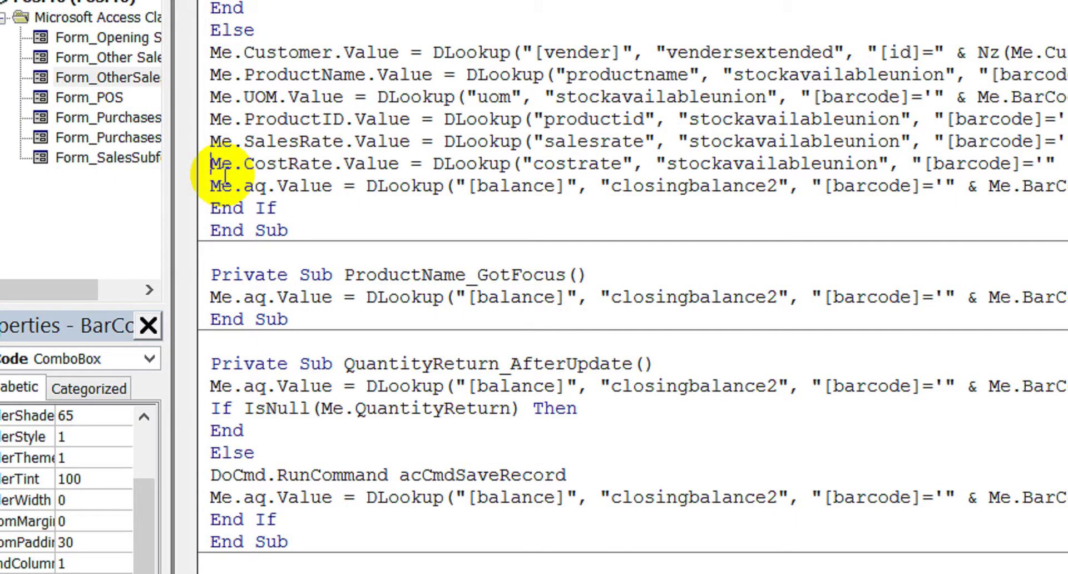
key(shift+End)
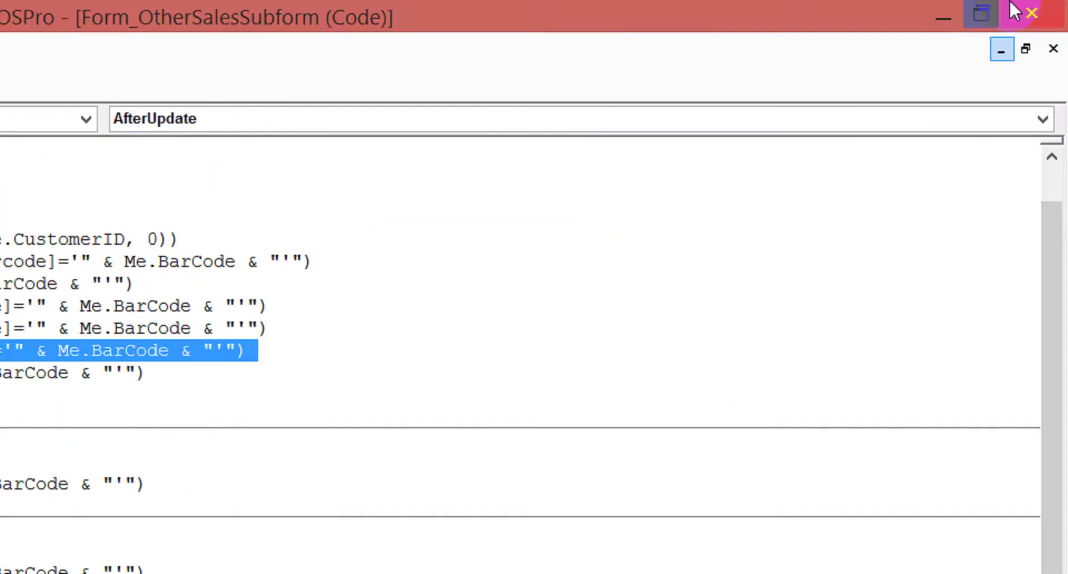
click(1031, 10)
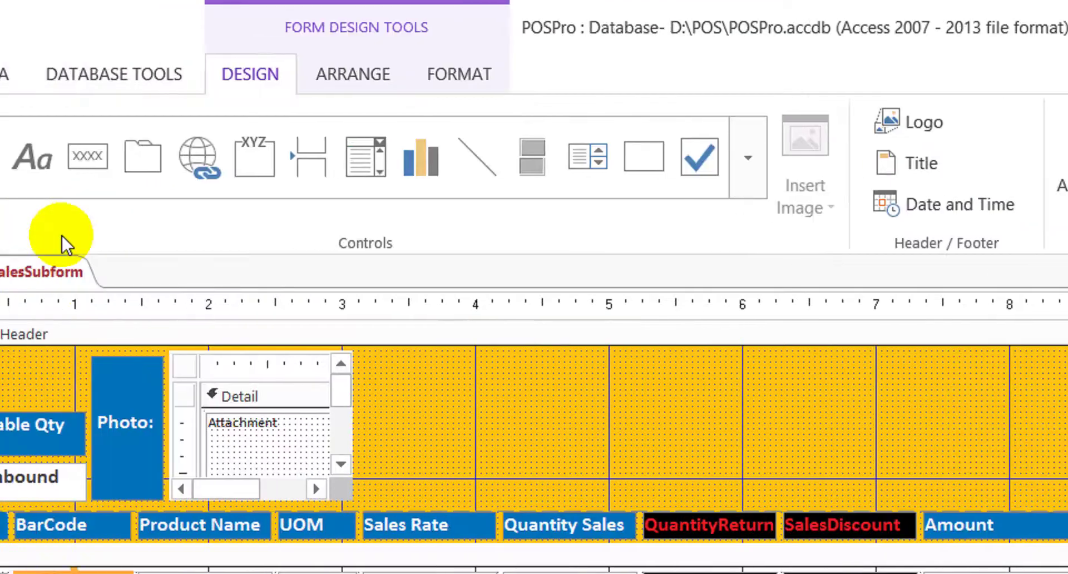
Close OtherSalesSubform with its design changes saved and open SalesSubform in Design View
right_click(89, 273)
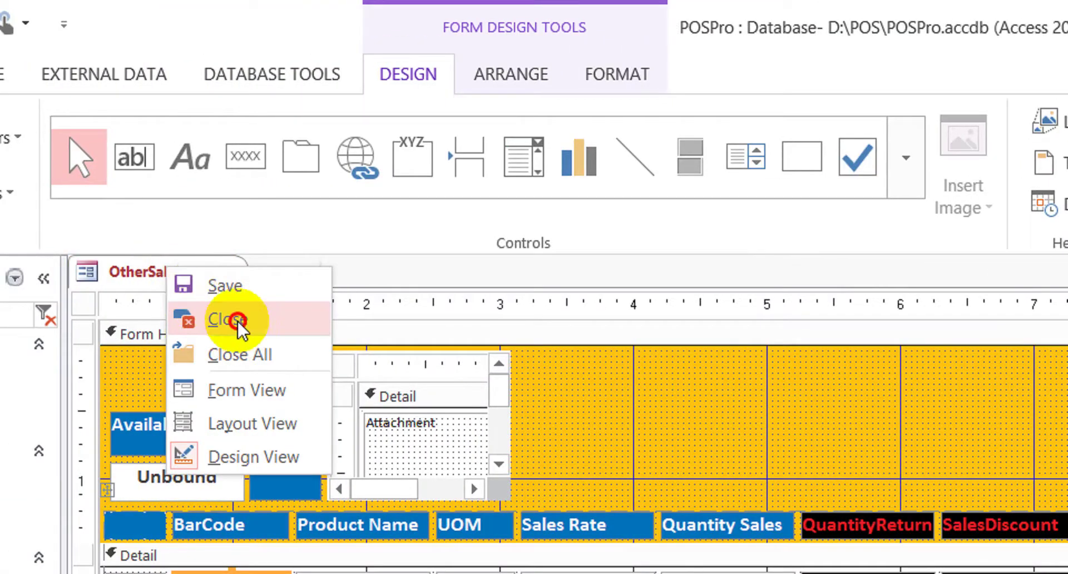
click(240, 325)
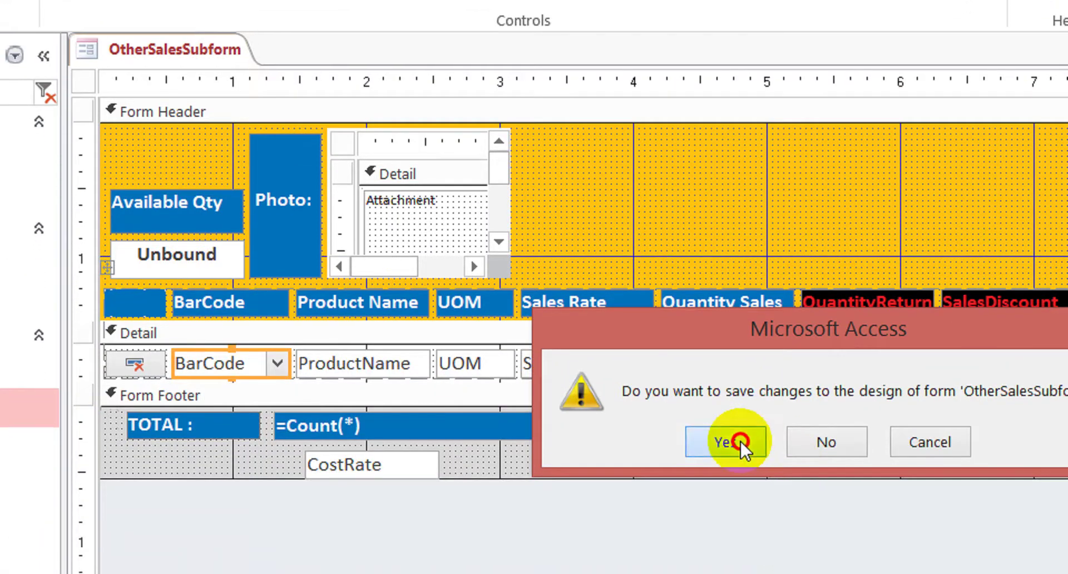
click(726, 442)
click(115, 409)
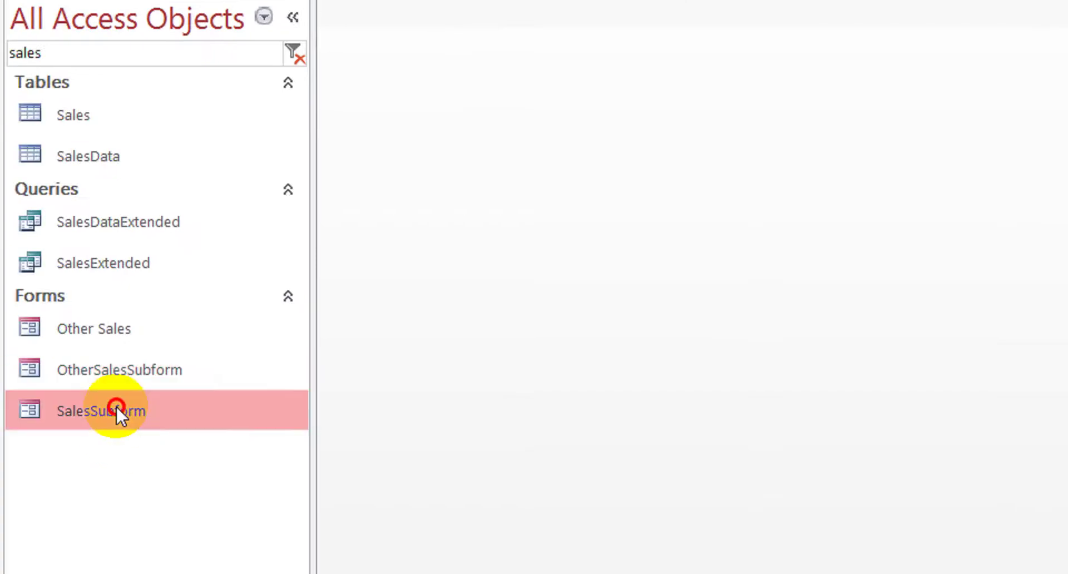
right_click(116, 406)
click(223, 494)
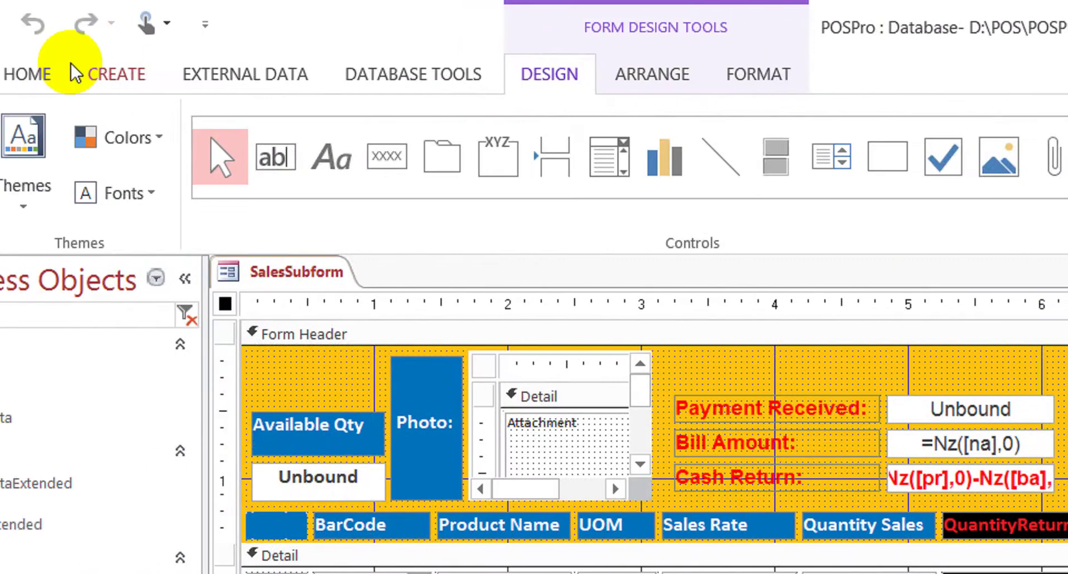
Preview SalesSubform in Form View and return it to Design View
click(25, 78)
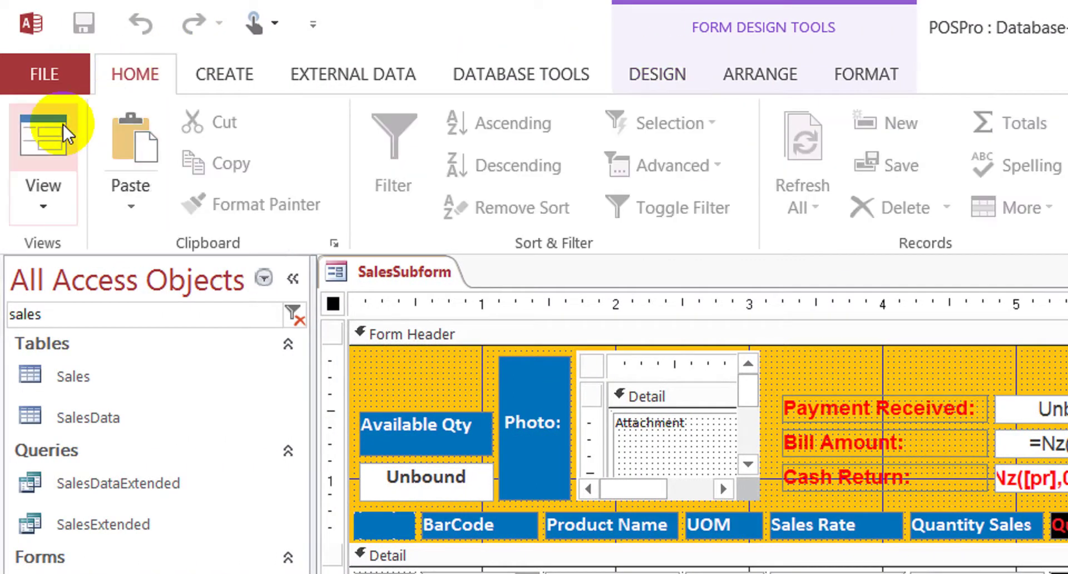
click(64, 126)
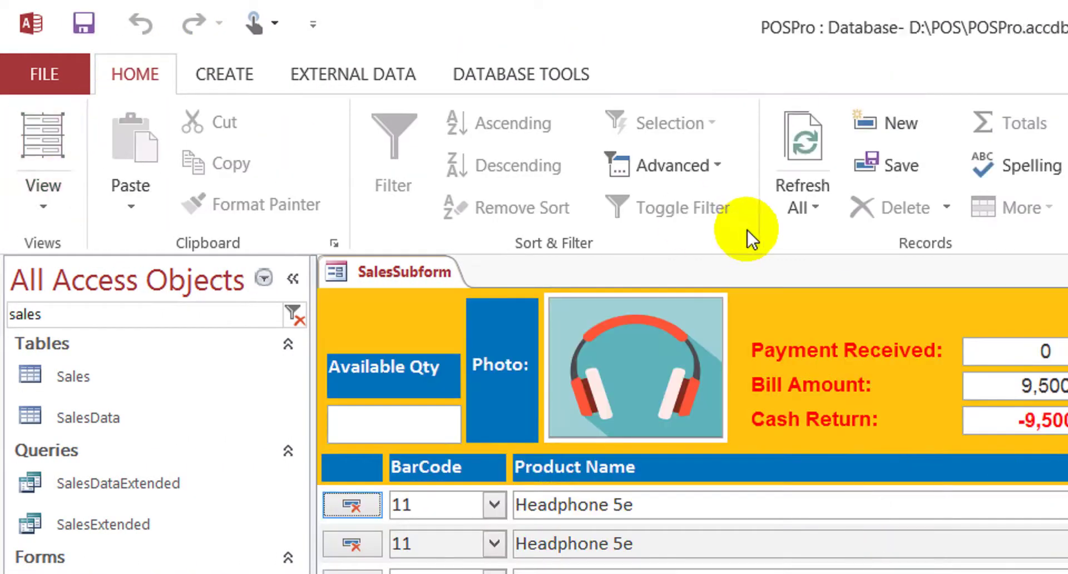
right_click(847, 313)
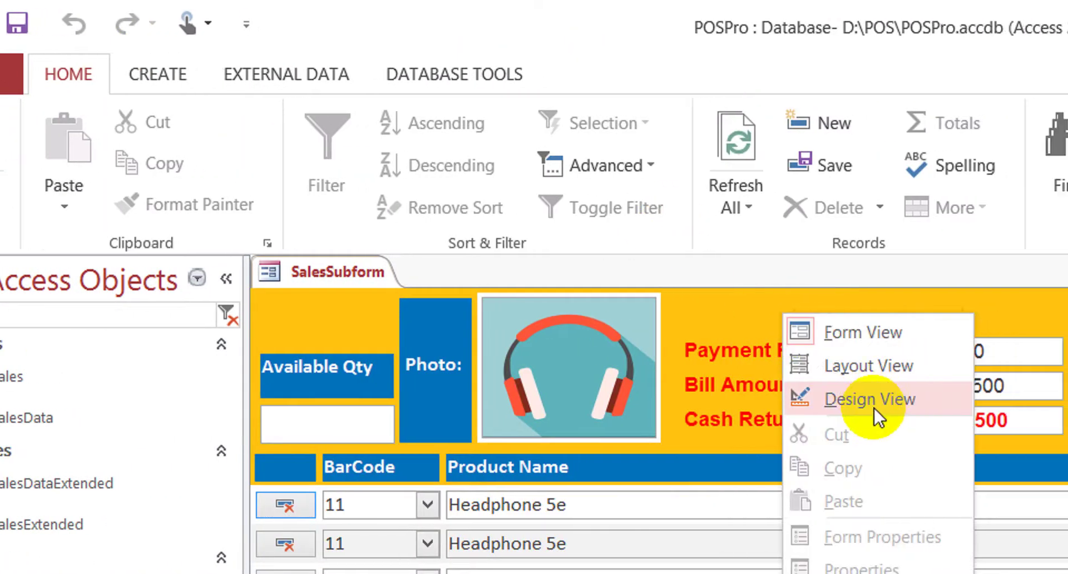
click(845, 396)
Add the CostRate field to the Form Footer below the totals row and remove its attached label
click(721, 206)
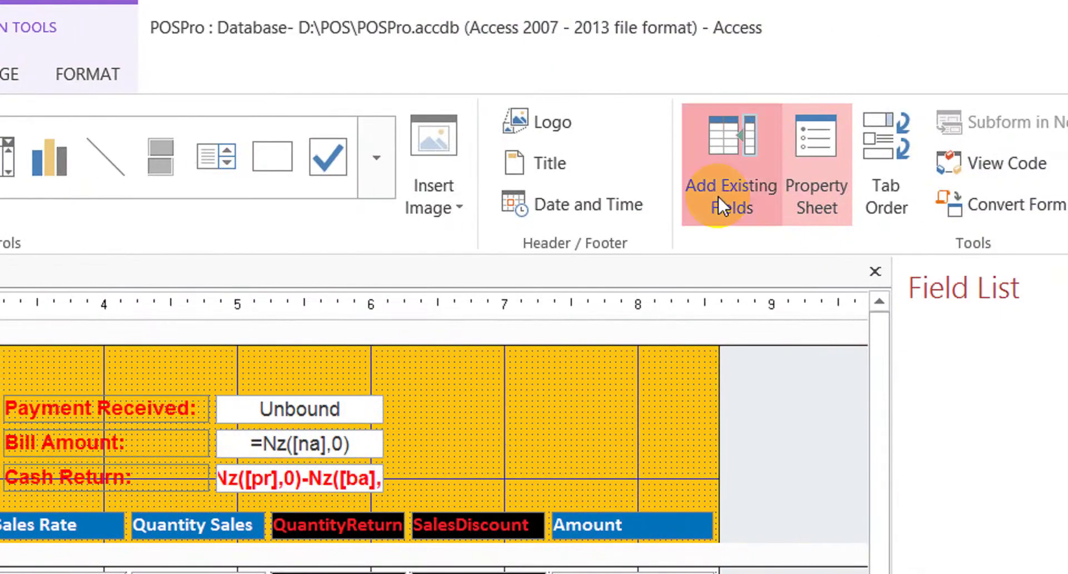
drag(860, 468, 215, 431)
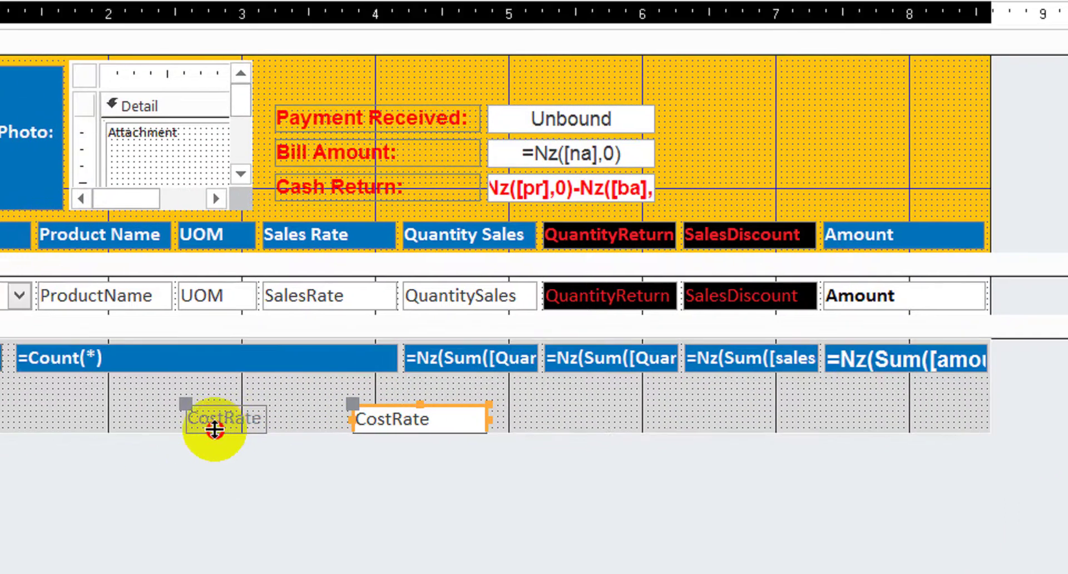
click(264, 466)
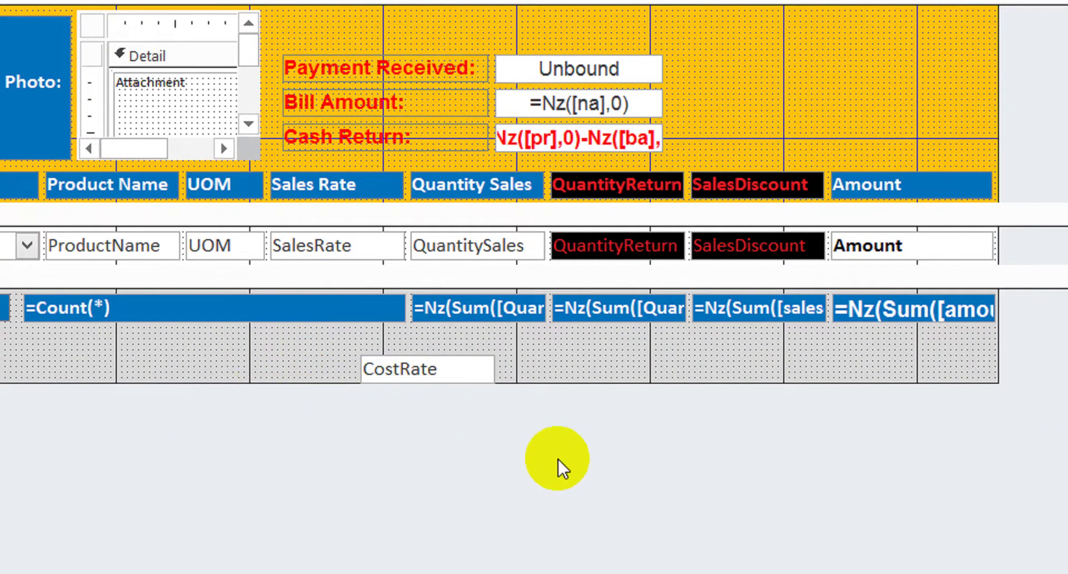
Hide the footer CostRate text box by setting its Visible property to No
mouse_move(529, 453)
mouse_down()
mouse_move(362, 381)
mouse_move(358, 353)
mouse_up()
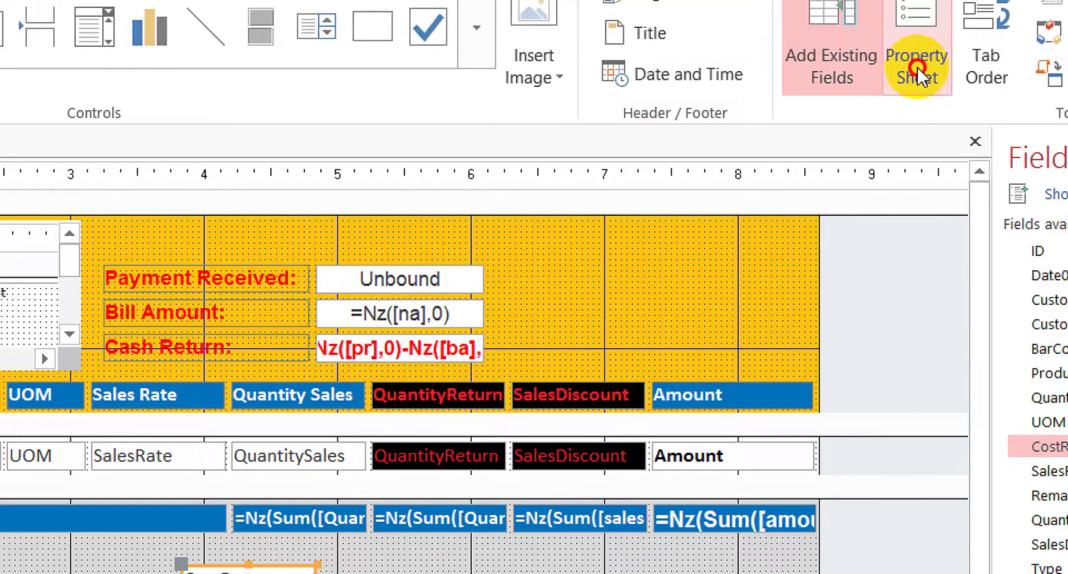
click(916, 71)
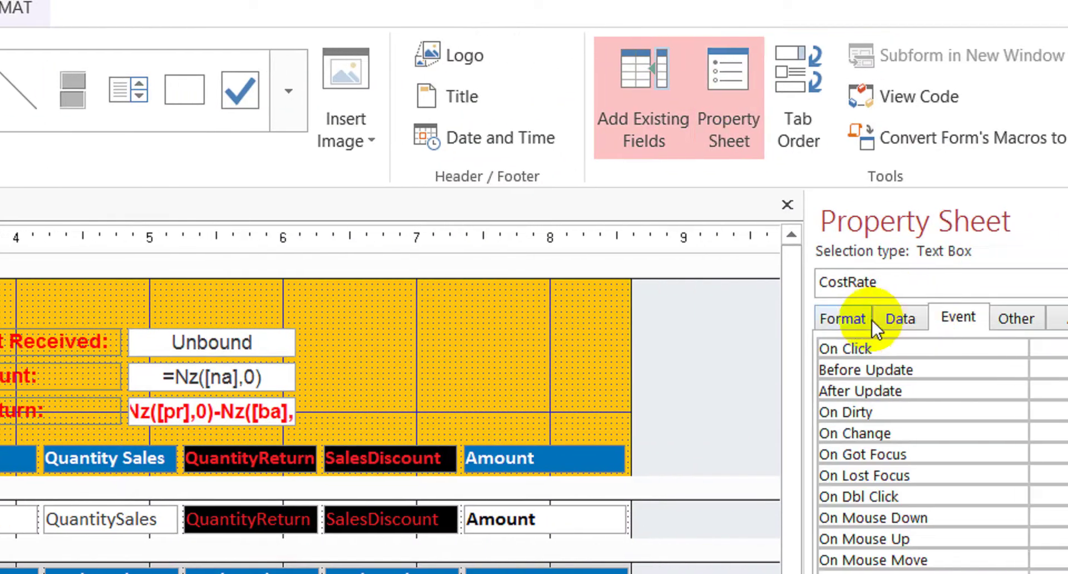
click(897, 320)
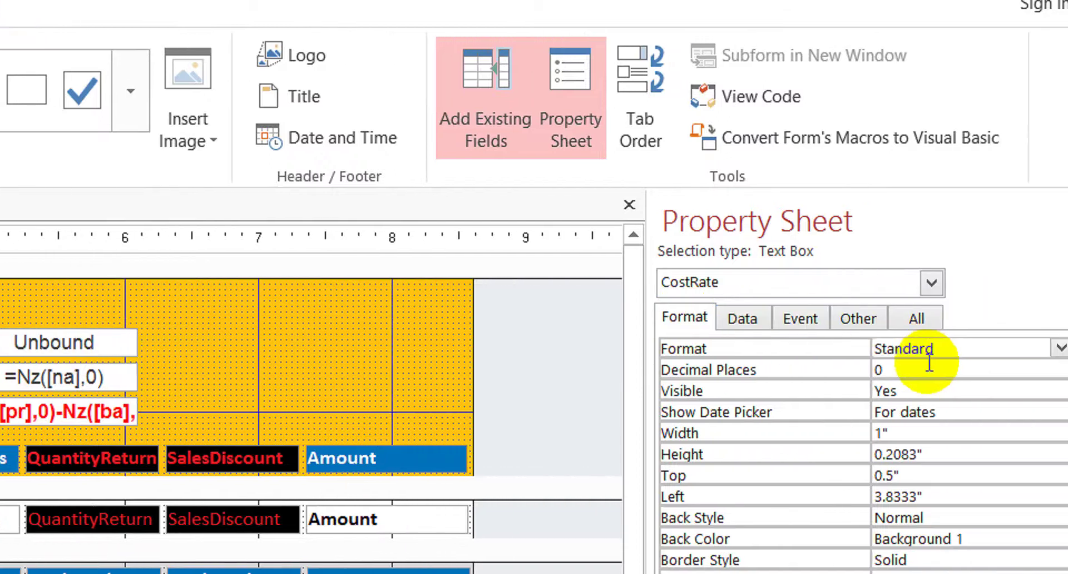
click(977, 365)
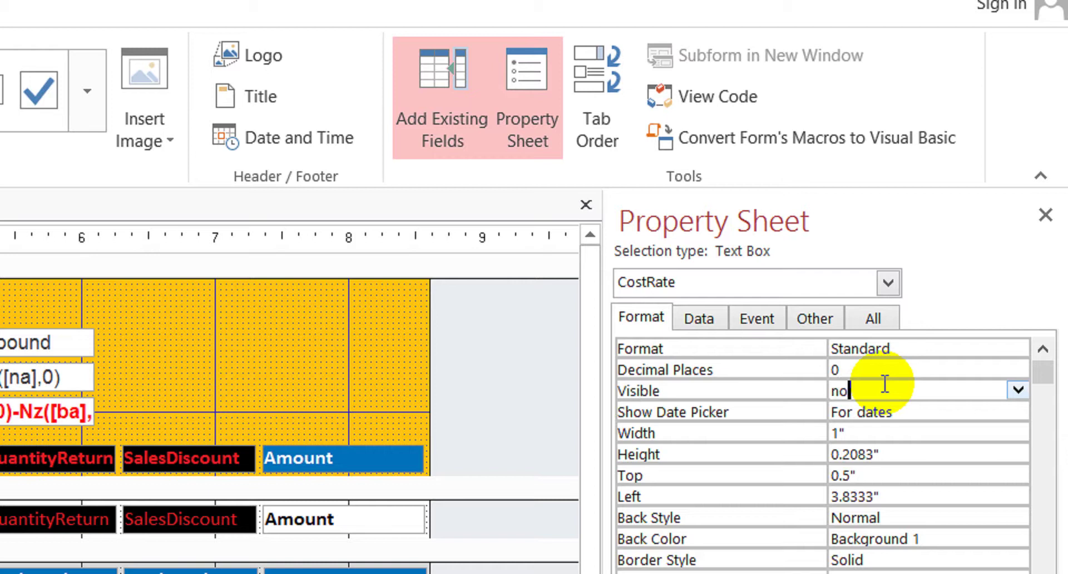
Set the Width and Height of the CostRate text box to 0
click(911, 435)
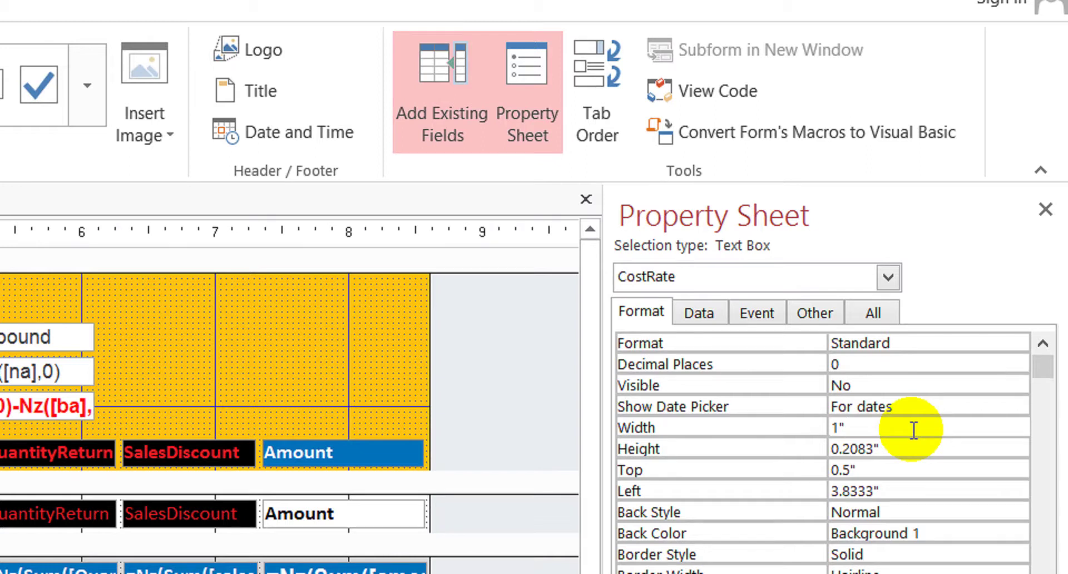
click(777, 435)
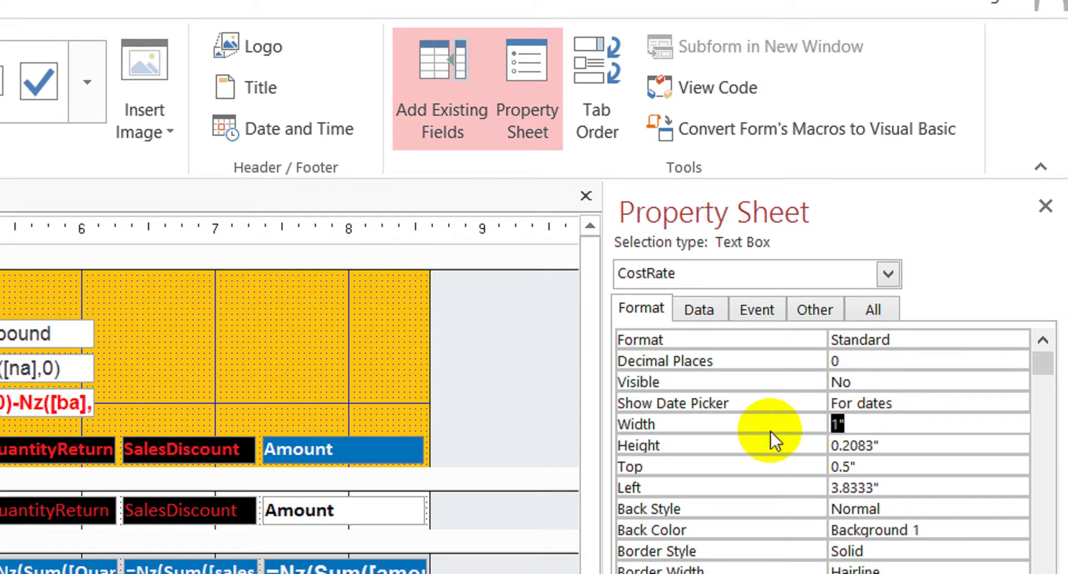
text(0)
click(908, 447)
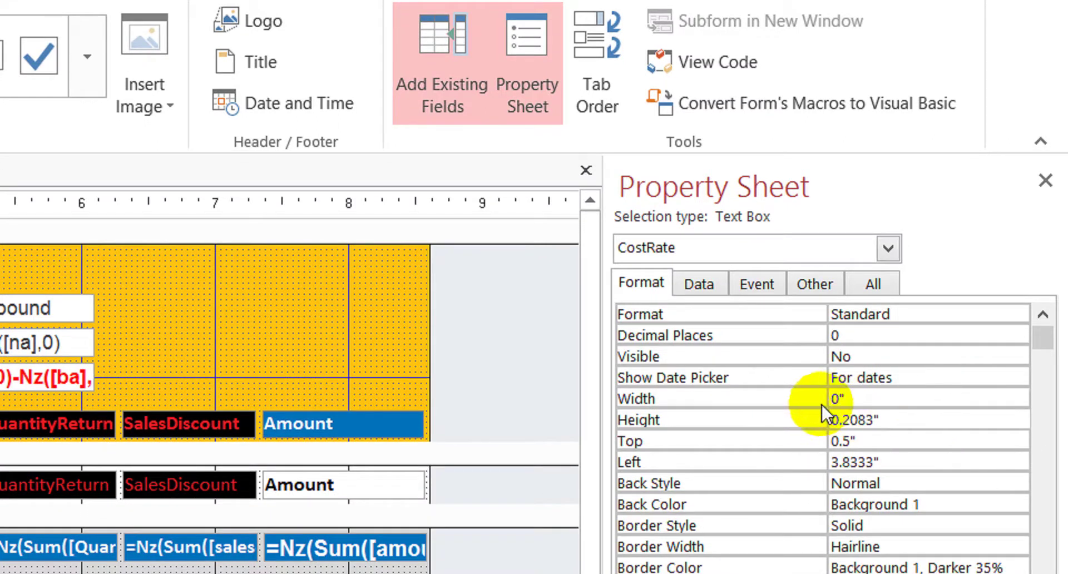
drag(884, 417, 782, 415)
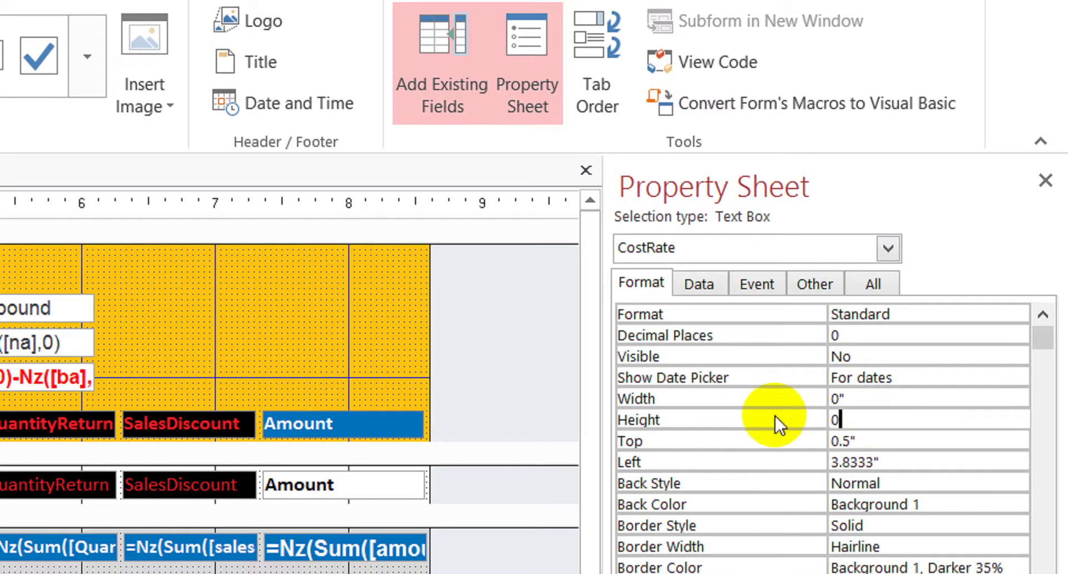
Set the Top and Left of the CostRate text box to 0 and shrink the Form Footer to just below the totals row
click(862, 429)
drag(862, 429, 822, 428)
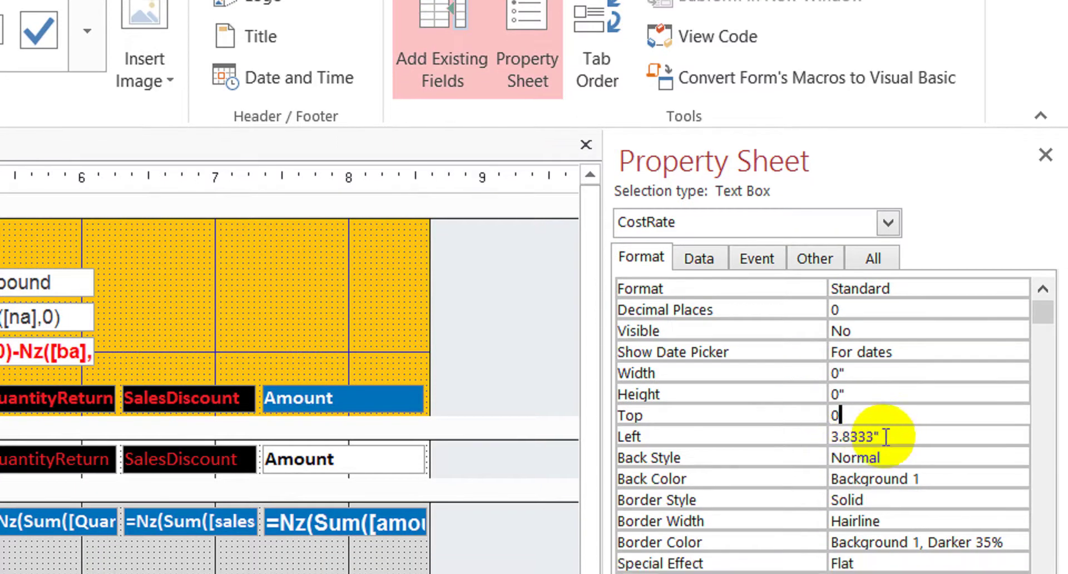
click(912, 451)
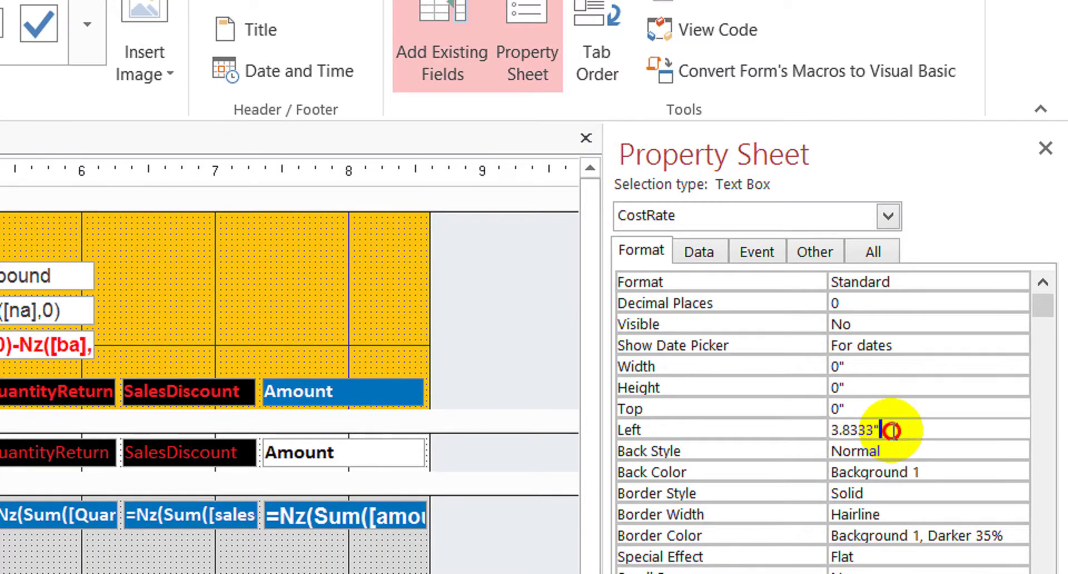
drag(913, 451, 840, 452)
key(BackSpace)
text(0)
click(873, 398)
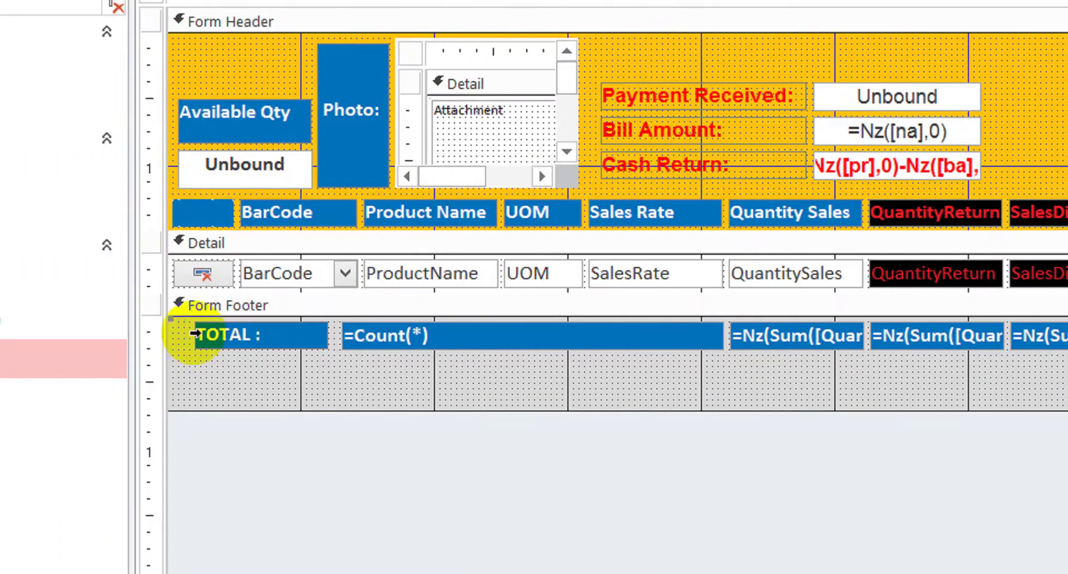
drag(388, 412, 395, 358)
Open the After Update event procedure of the BarCode combo box in the Detail section
click(351, 276)
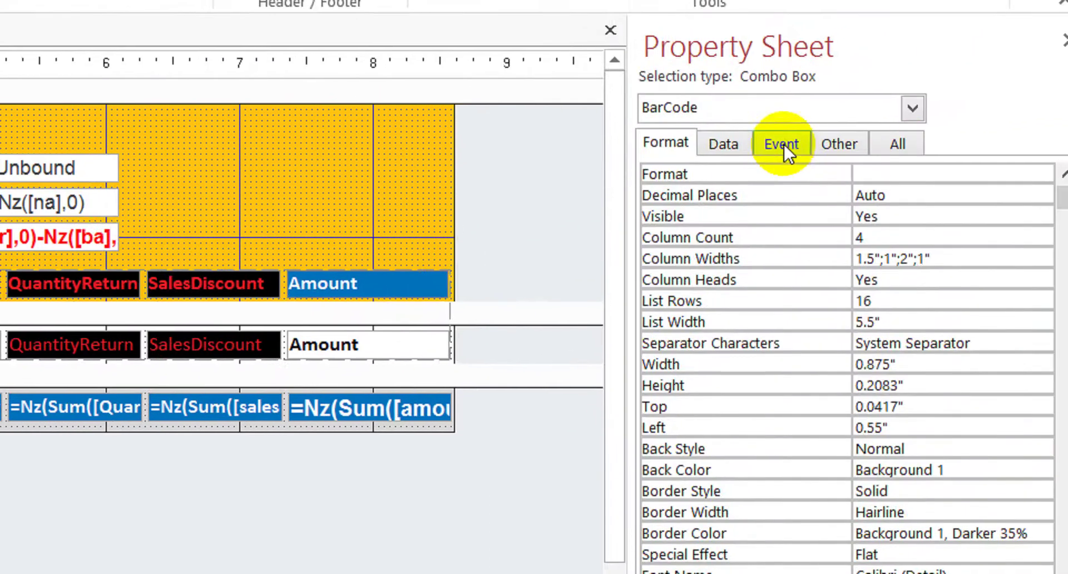
click(783, 145)
click(994, 215)
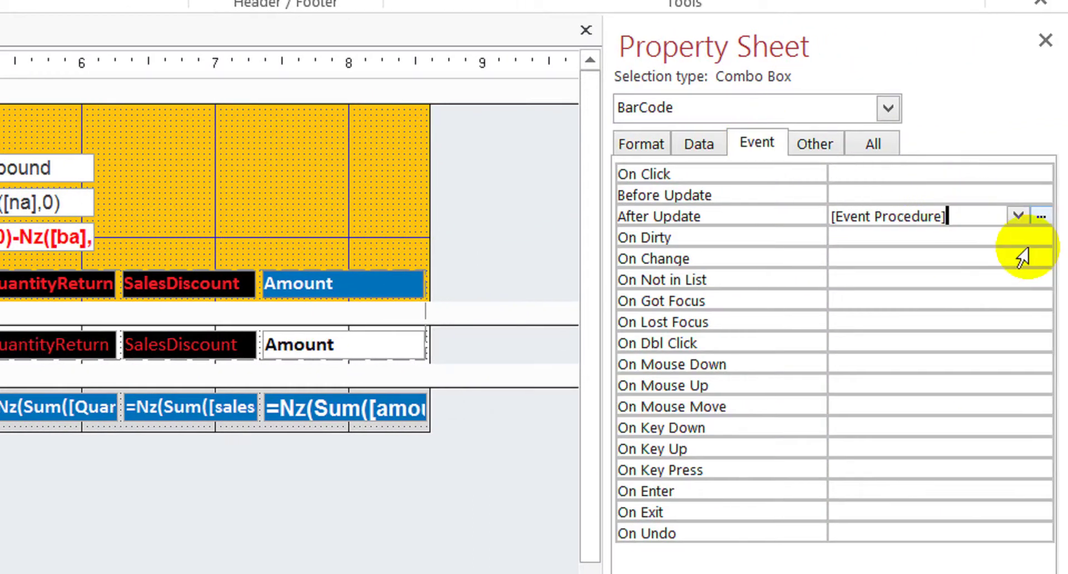
click(1041, 217)
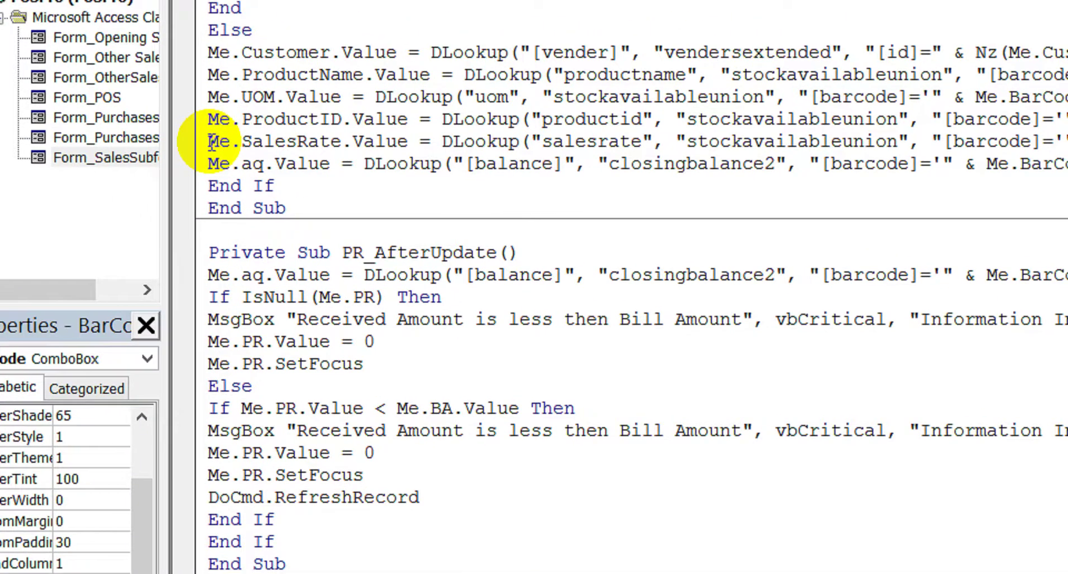
Insert Me.CostRate.Value = DLookup("costrate", "stockavailableunion", "[barcode]='" & Me.BarCode & "'") between the ProductID and SalesRate lines of BarCode_AfterUpdate
click(169, 119)
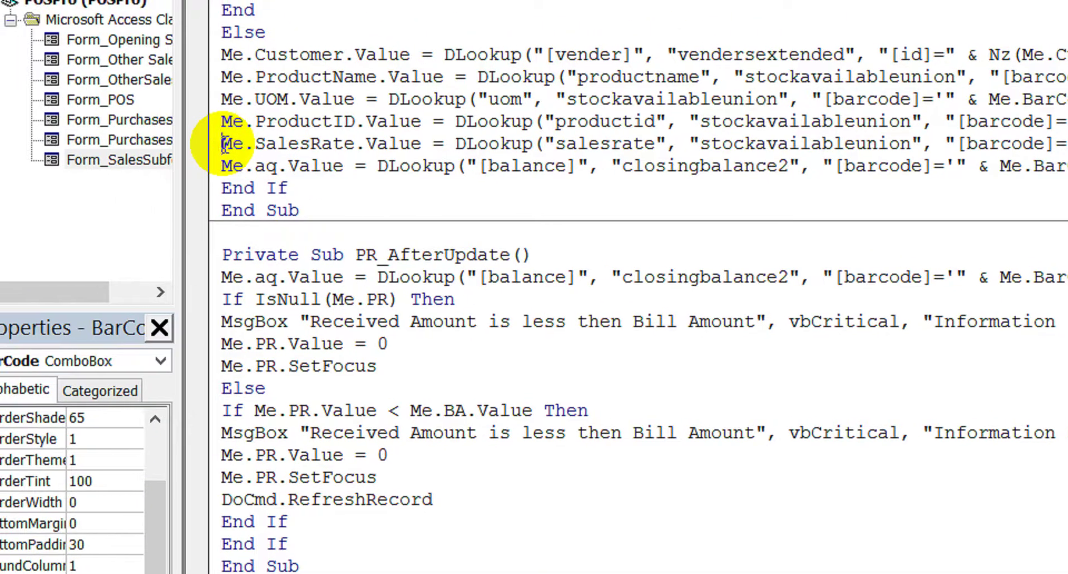
key(Return)
scroll(225, 144, down, 10)
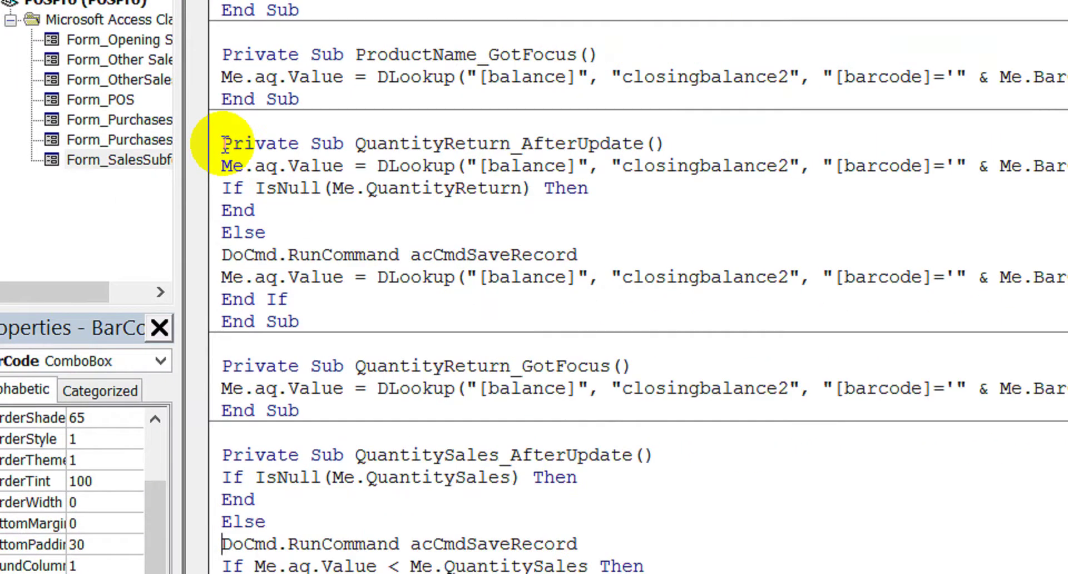
scroll(226, 143, up, 10)
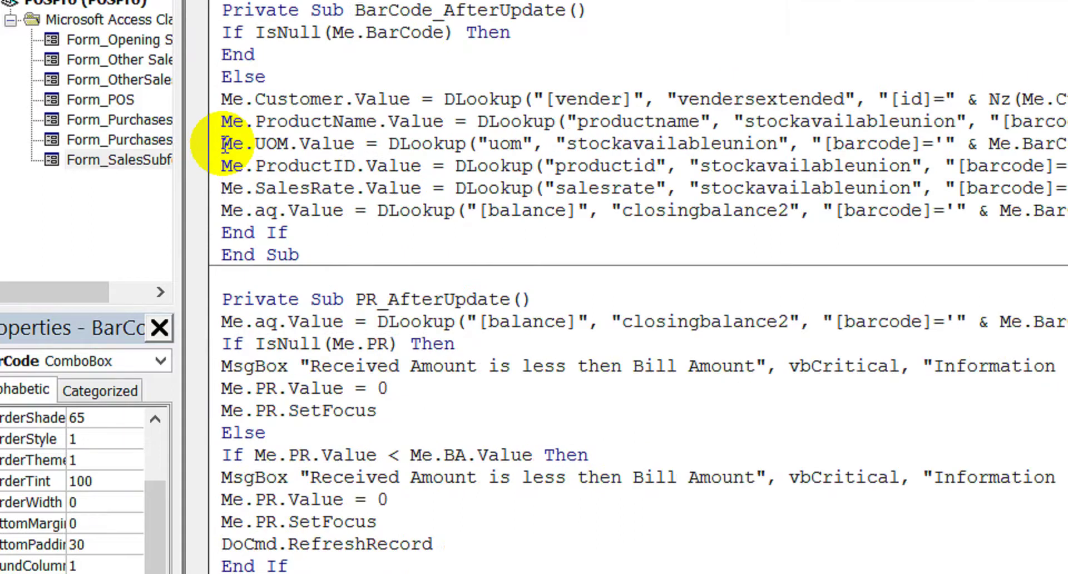
key(Return)
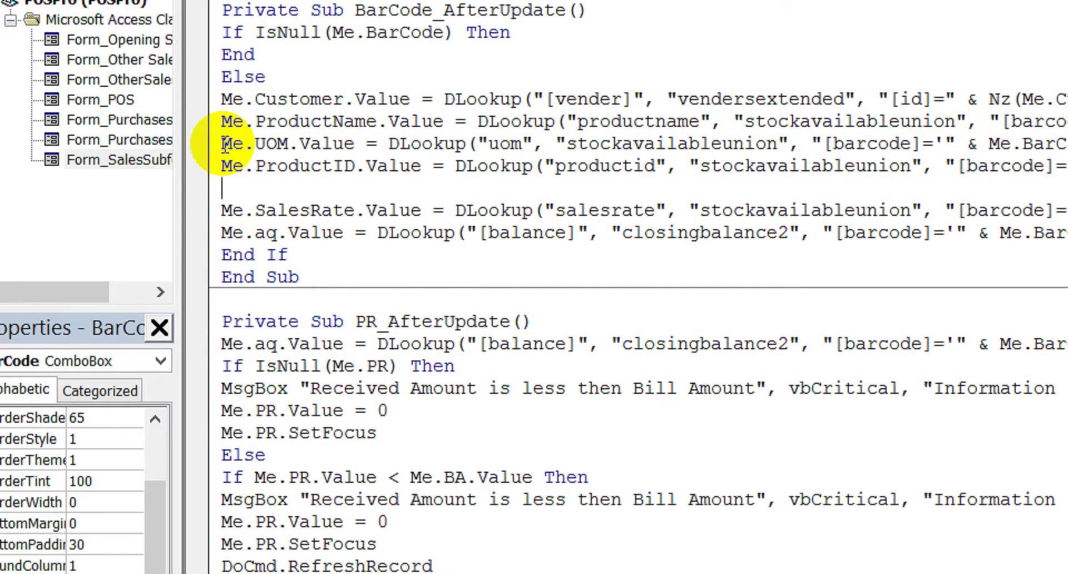
key(ctrl+v)
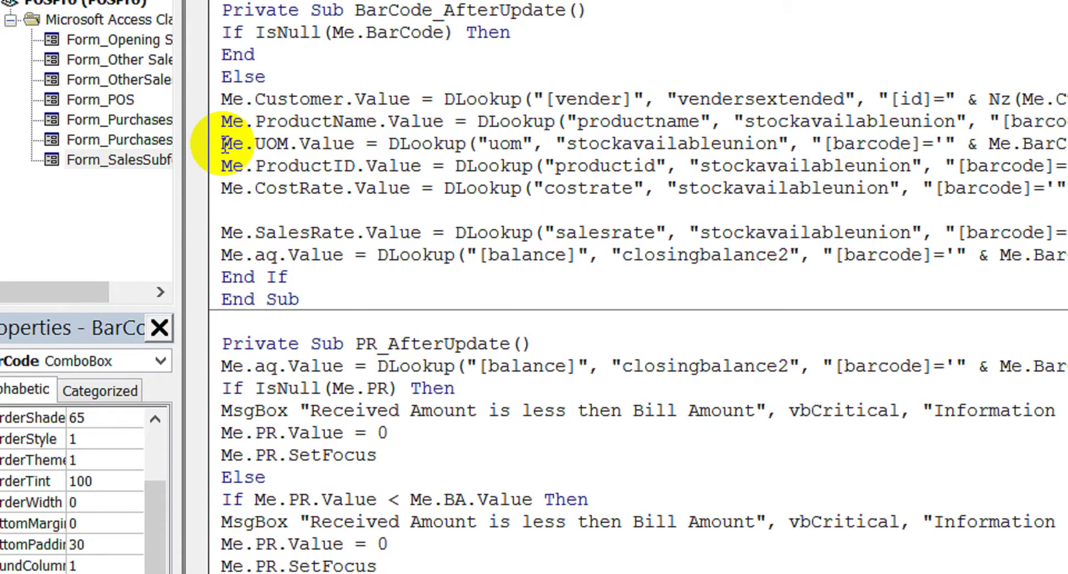
key(Delete)
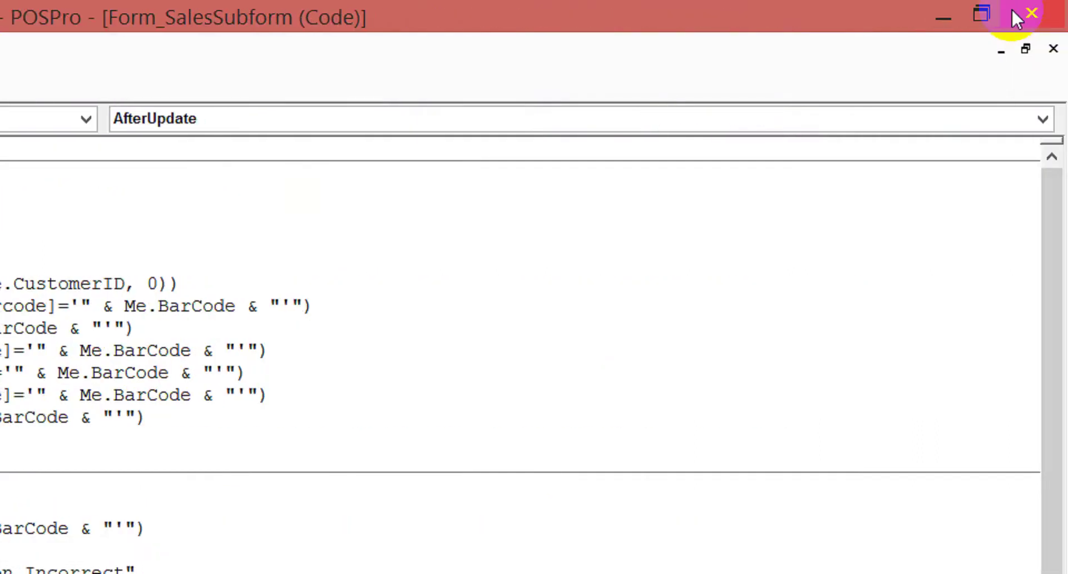
Close the code editor and the SalesSubform form
click(1034, 10)
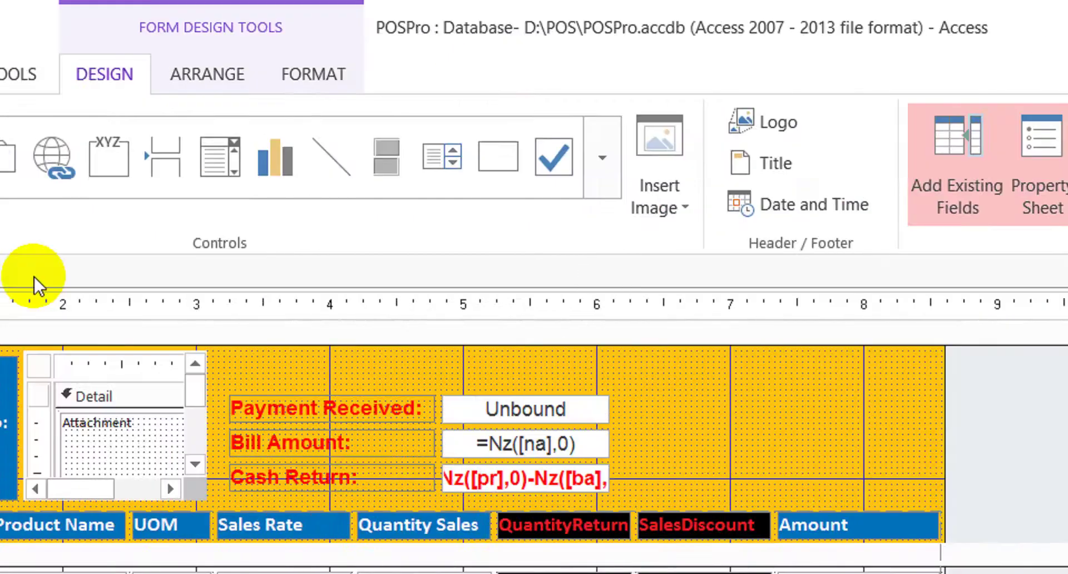
right_click(34, 269)
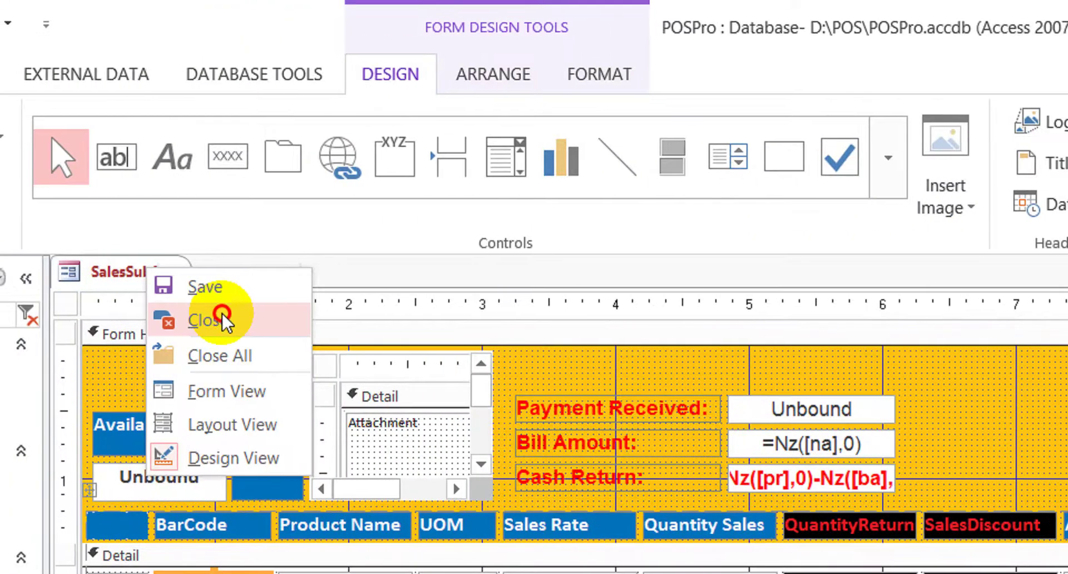
click(222, 313)
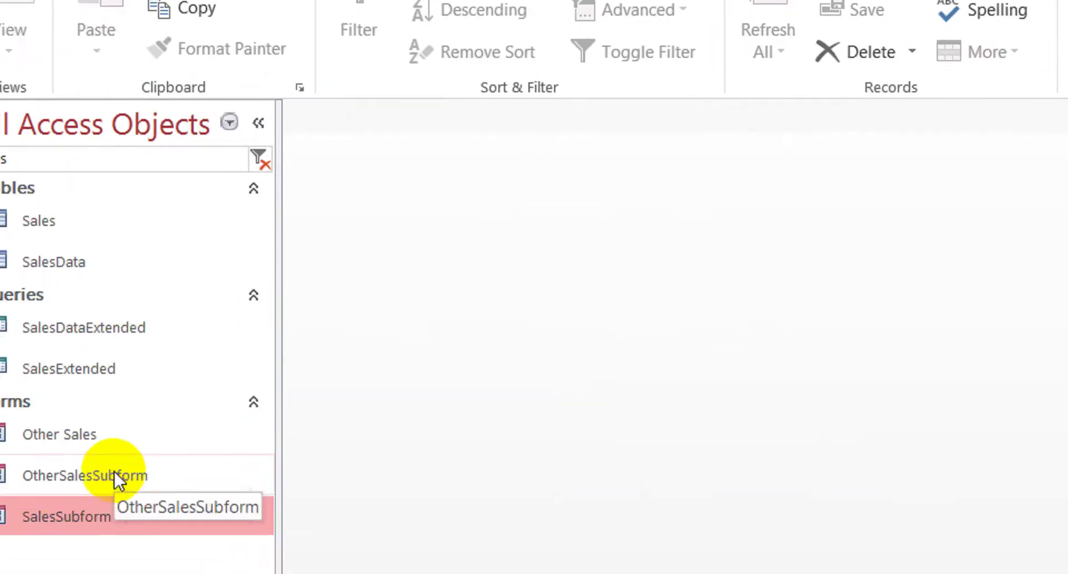
Open OtherSalesSubform in Design View and select the CostRate text box in the Form Footer
double_click(114, 473)
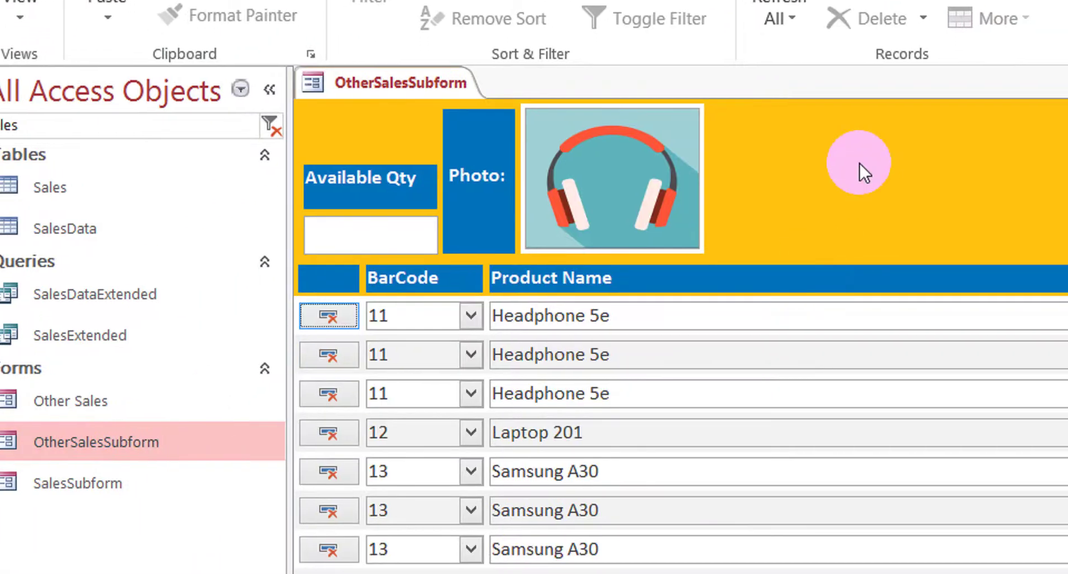
right_click(859, 163)
click(948, 242)
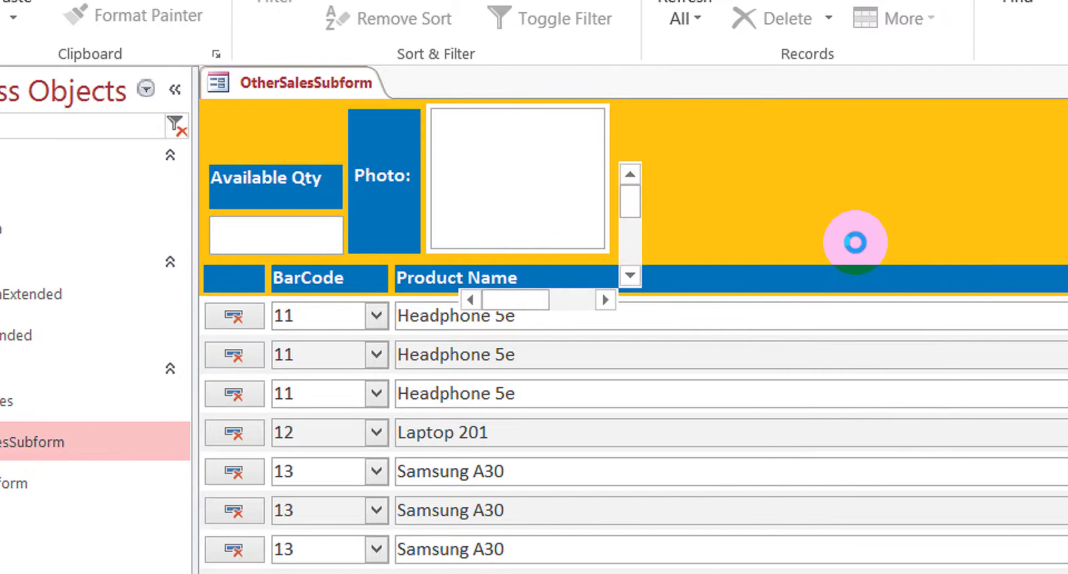
click(496, 495)
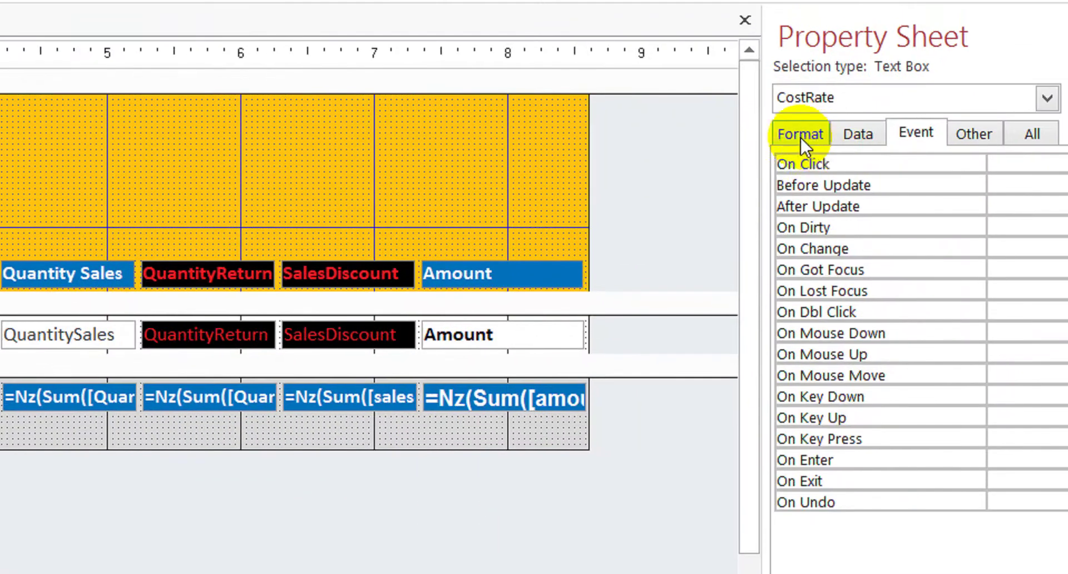
Set the Visible property of the CostRate text box in OtherSalesSubform to No
click(800, 138)
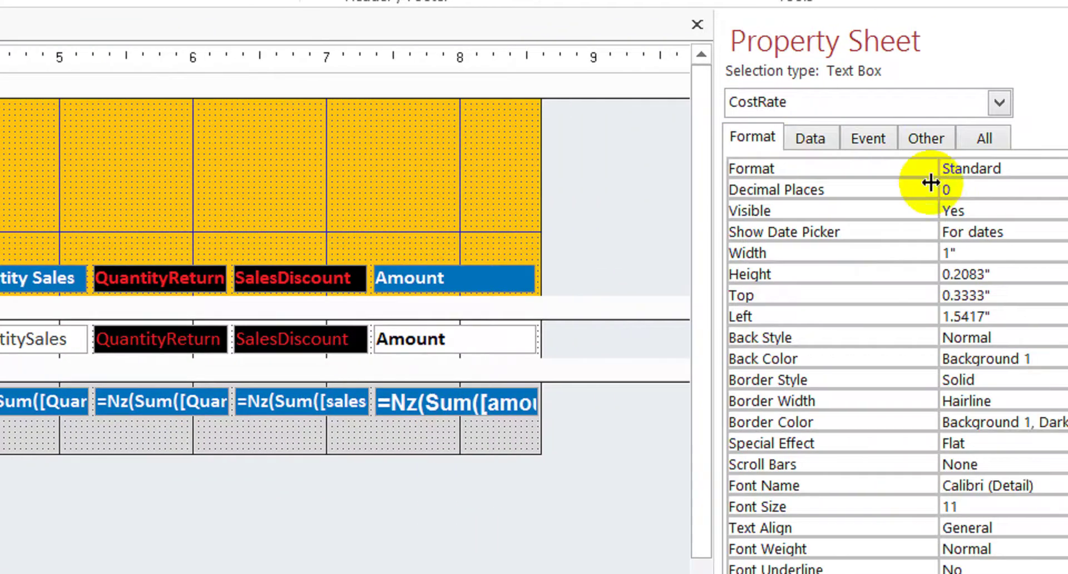
click(985, 195)
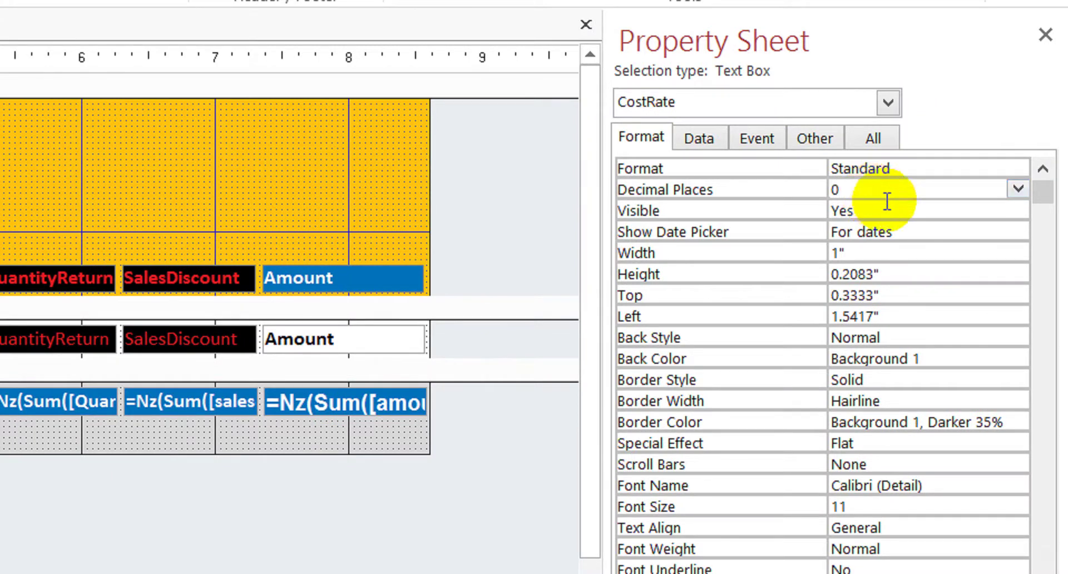
key(Down)
text(no)
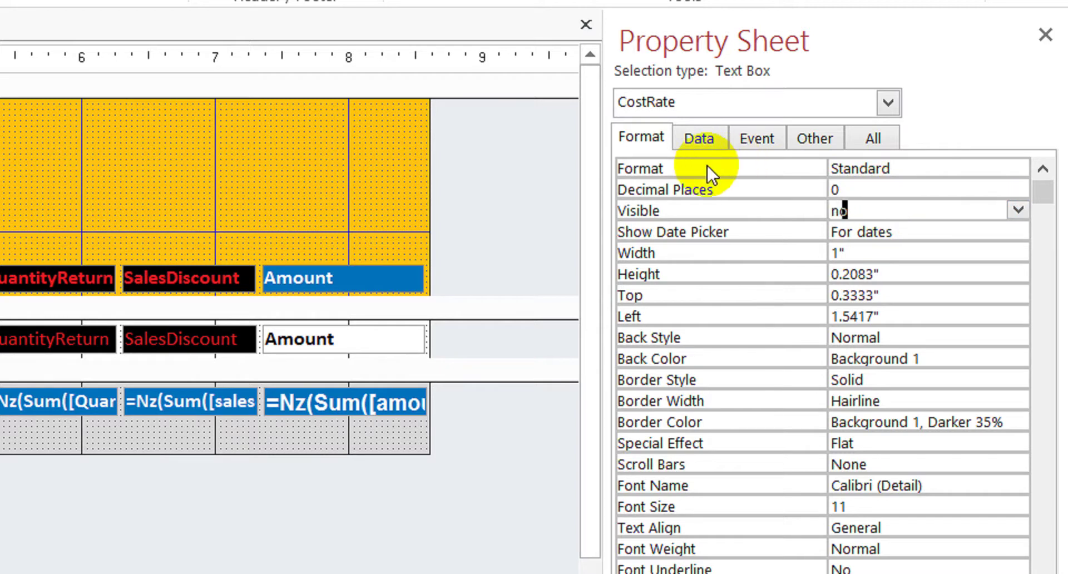
Set the Width, Height, Top and Left of the OtherSalesSubform CostRate text box to 0
click(896, 258)
text(0)
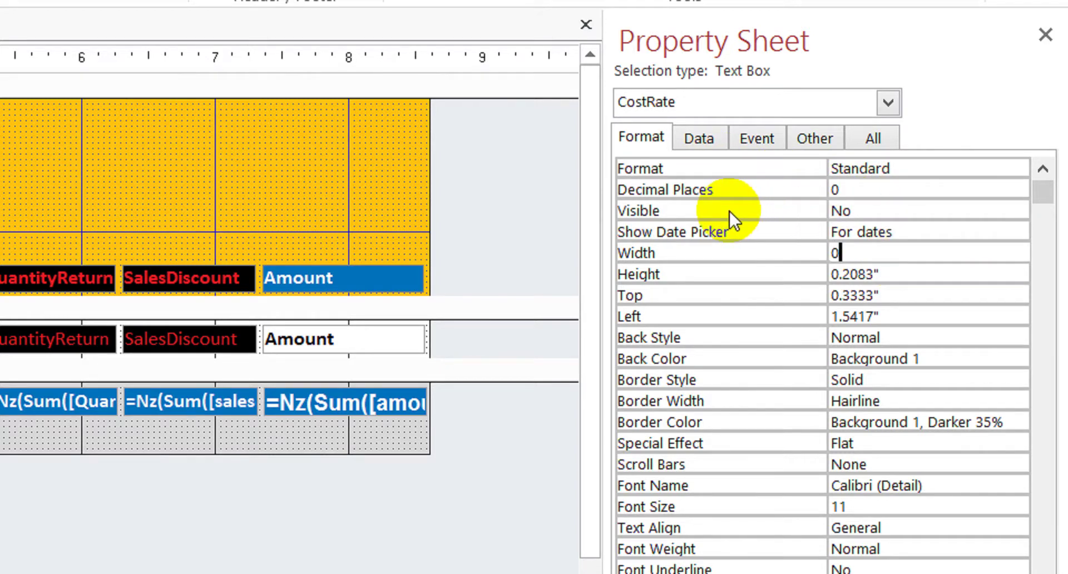
click(719, 272)
text(0)
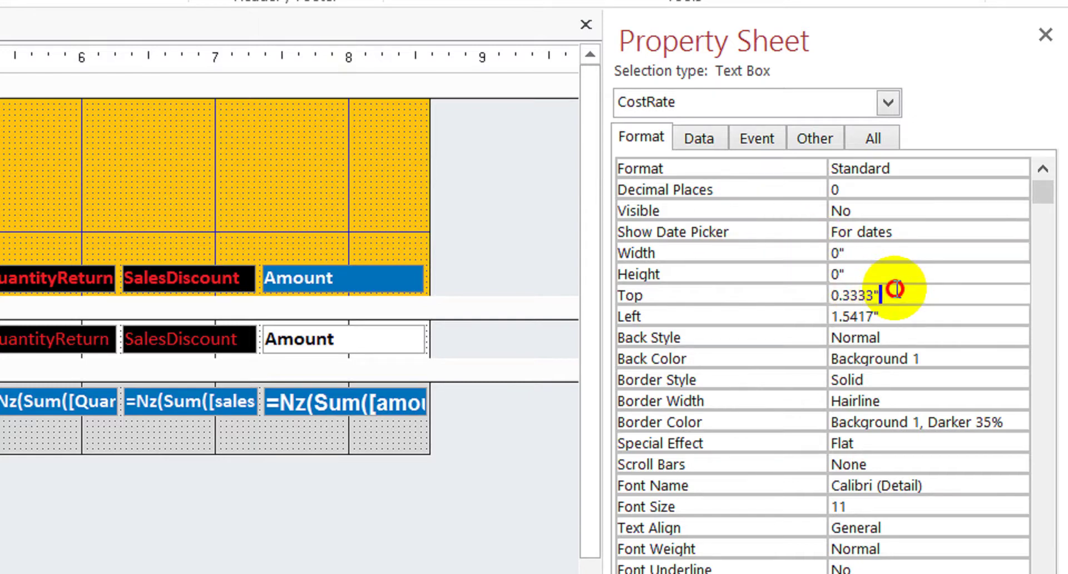
click(756, 287)
text(0)
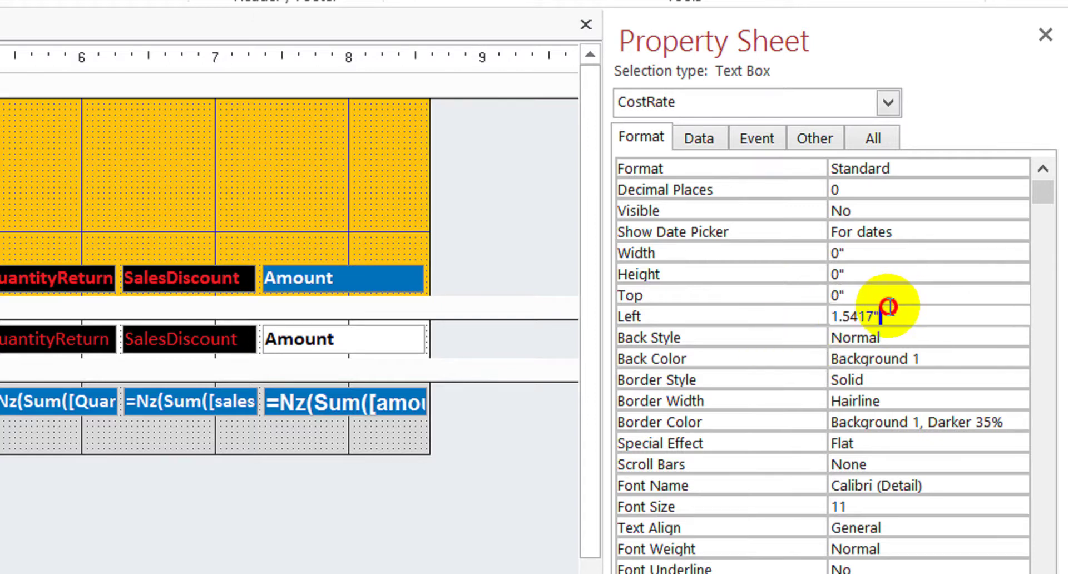
click(790, 315)
text(0)
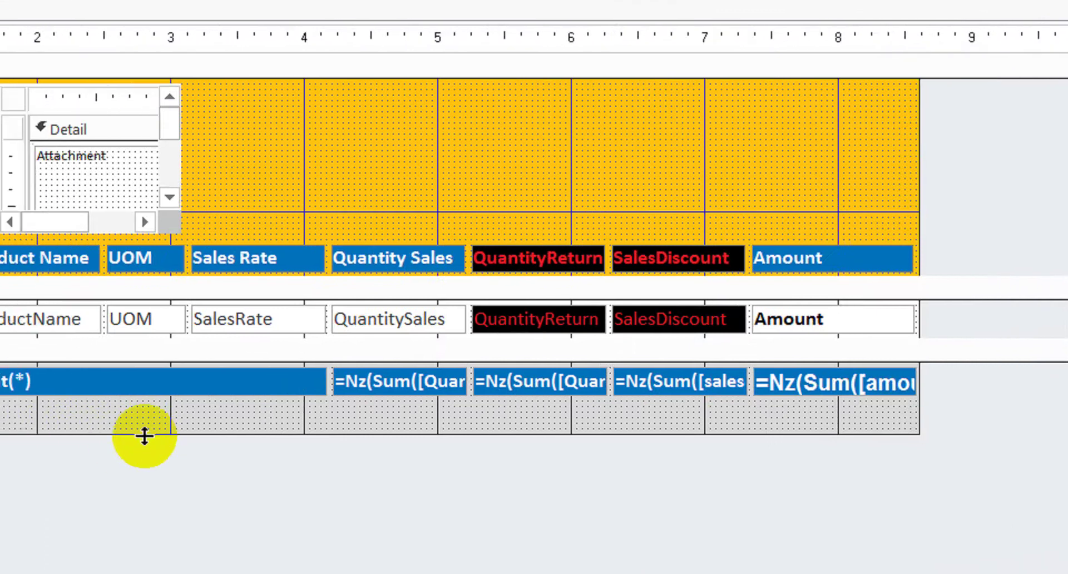
Shrink the Form Footer to just below the totals row and close OtherSalesSubform, saving its design
drag(213, 397, 217, 395)
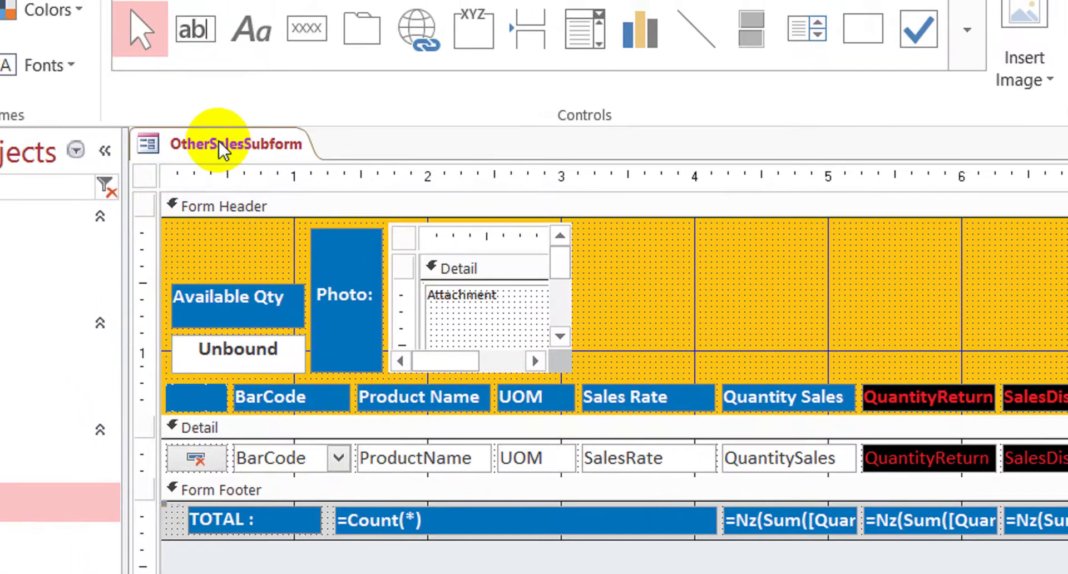
right_click(144, 76)
click(286, 196)
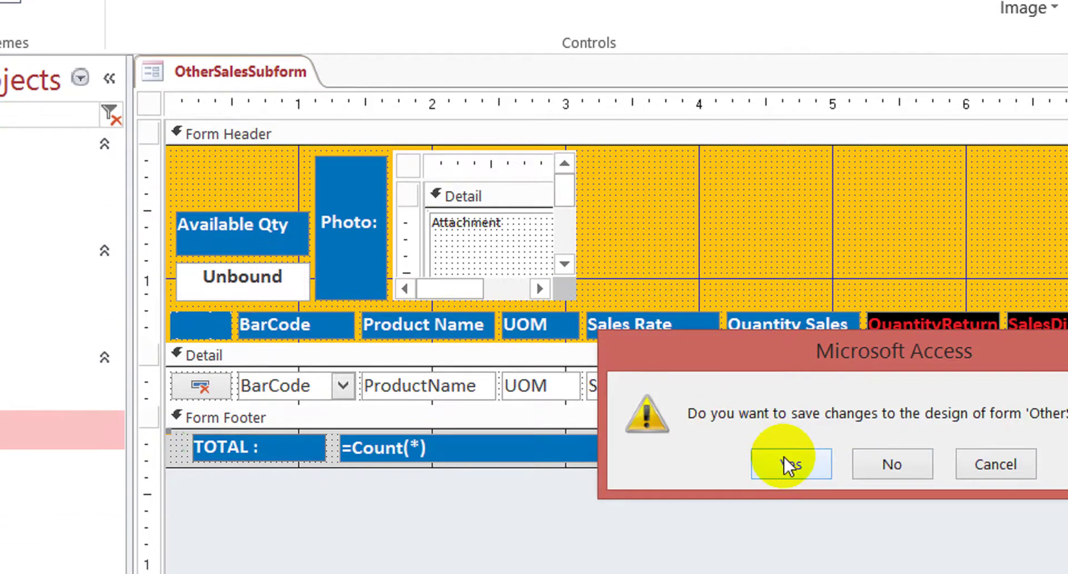
click(790, 505)
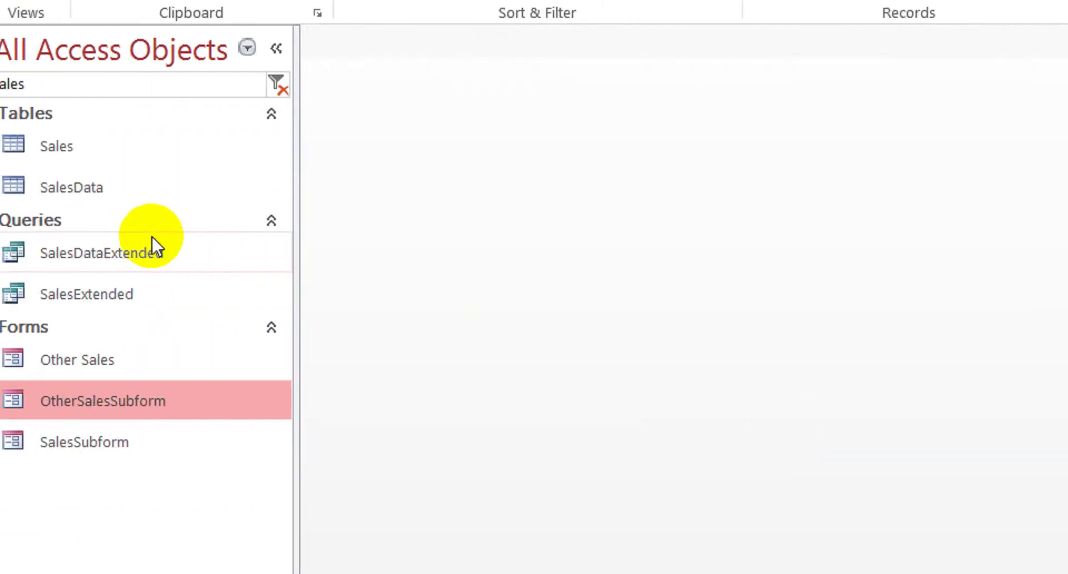
Compact and repair the POSPro database
click(43, 72)
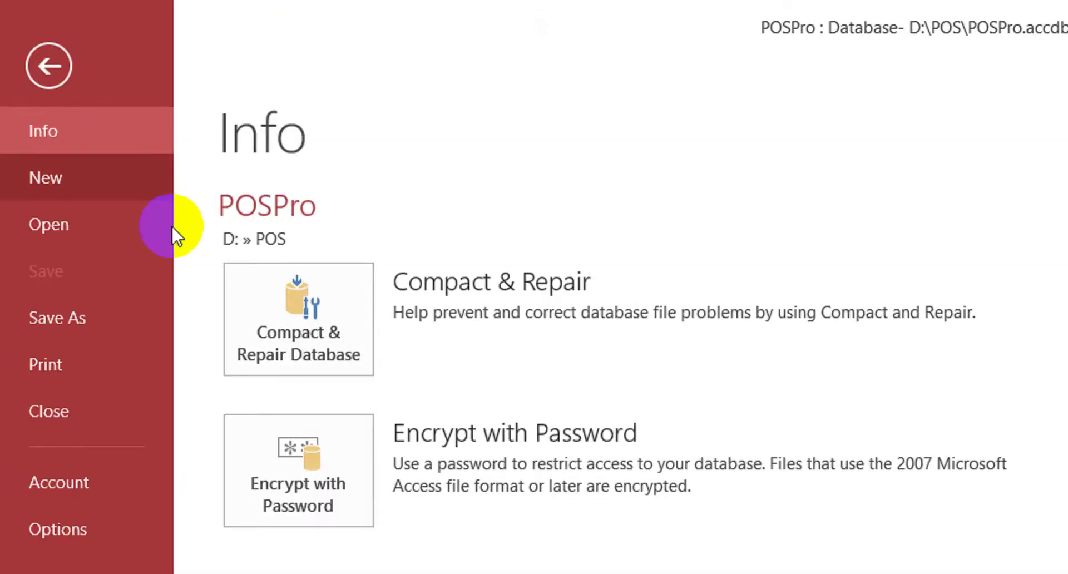
click(272, 294)
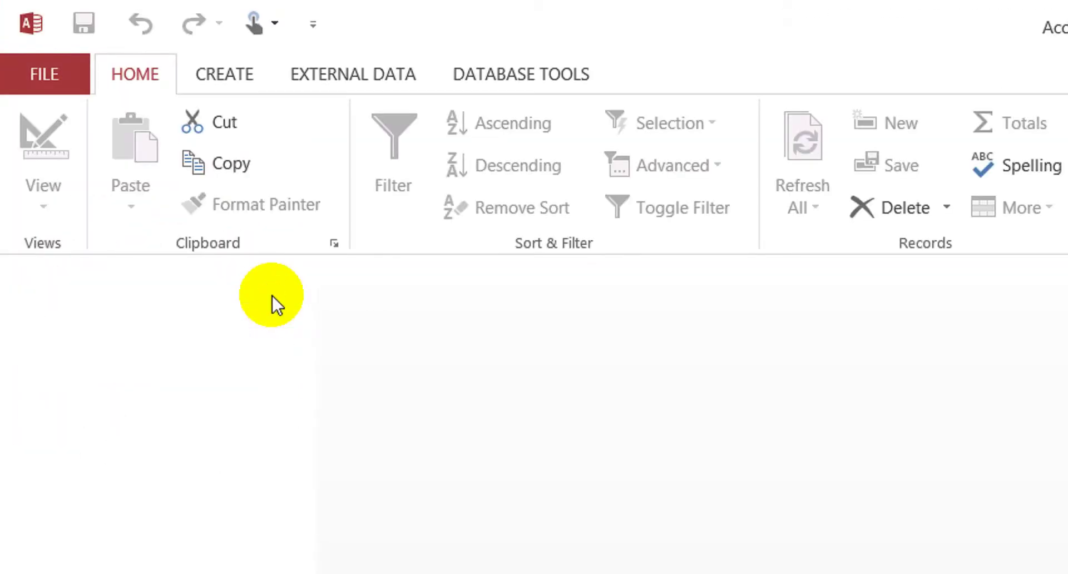
Filter the database objects by "pro" and open the ProductLedgerUnion query in its SQL design
click(147, 316)
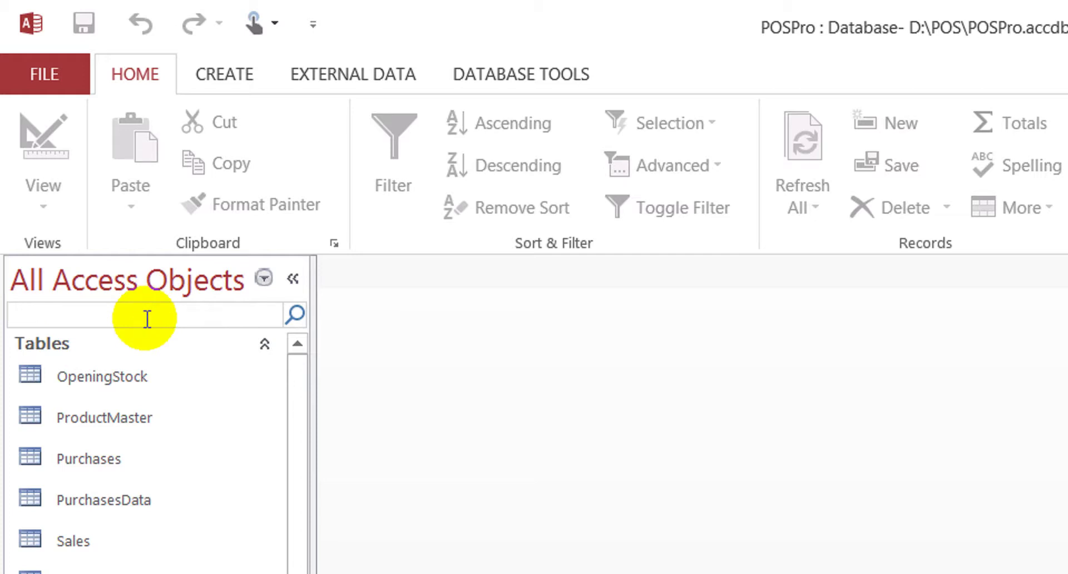
text(pro)
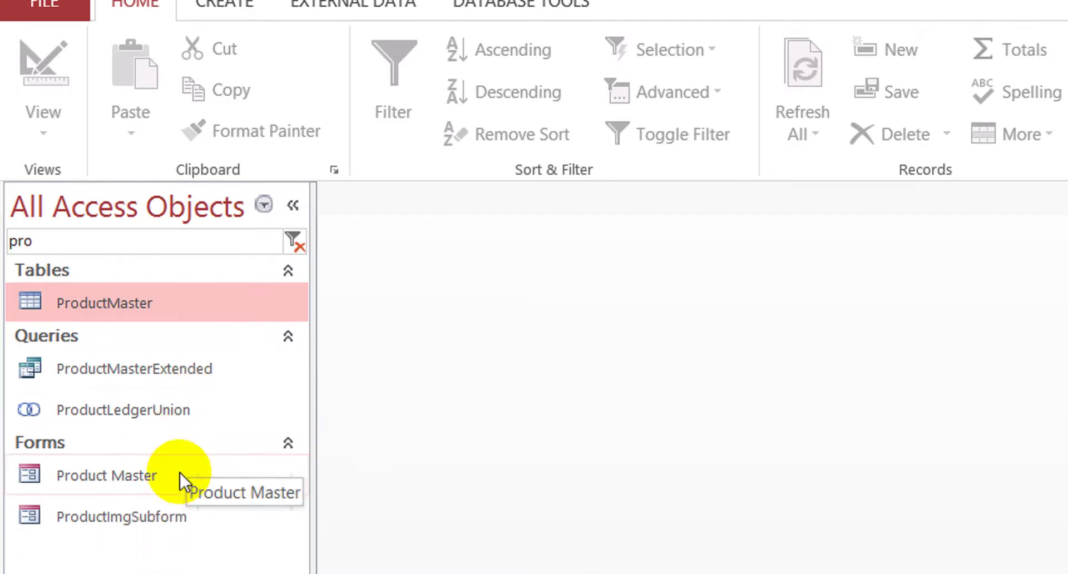
click(192, 352)
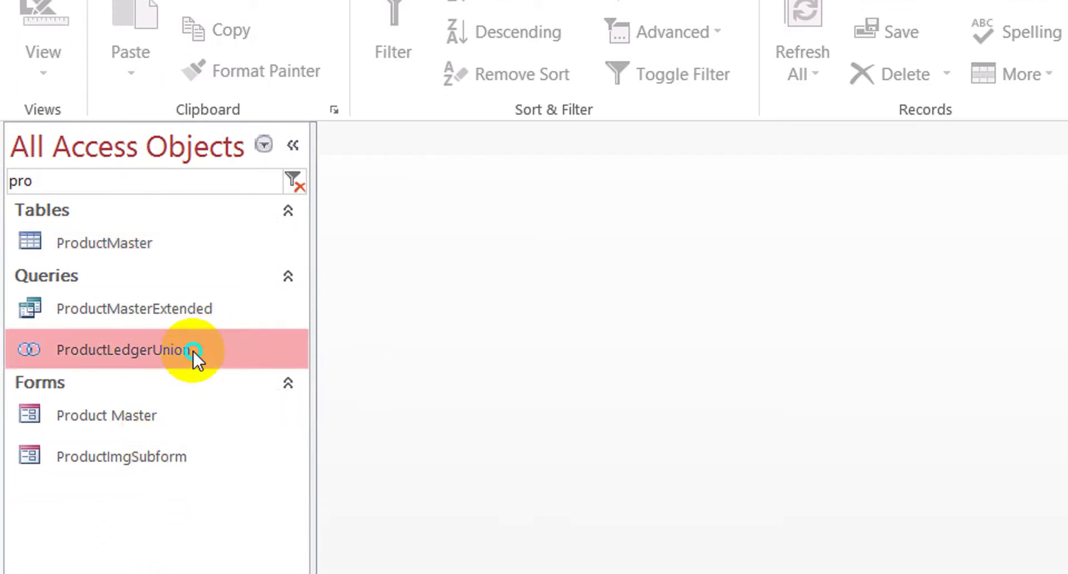
right_click(192, 351)
click(302, 405)
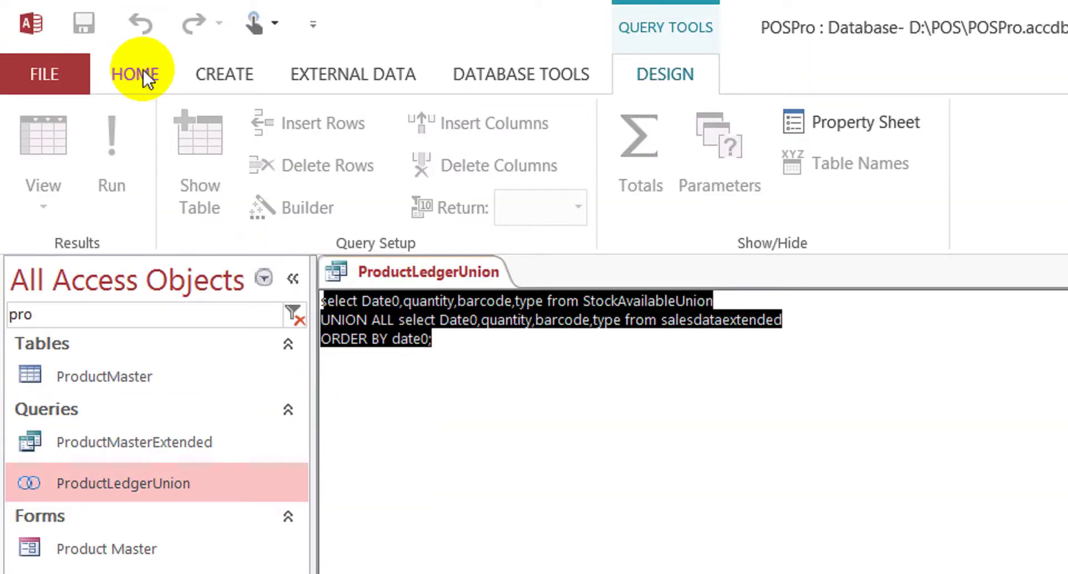
View the ProductLedgerUnion records in Datasheet View and return to the query's SQL
click(142, 51)
click(53, 120)
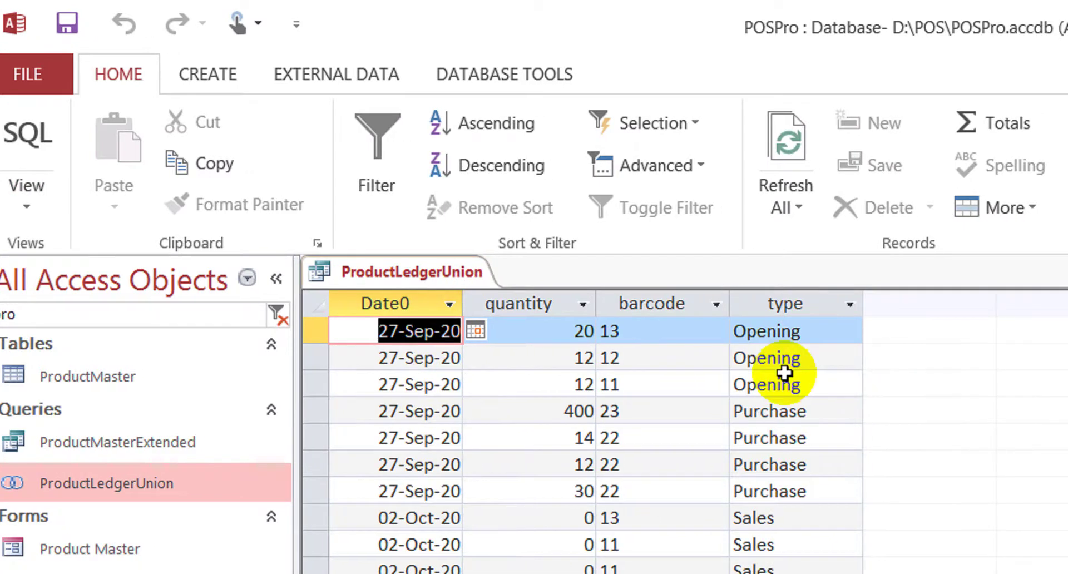
right_click(418, 269)
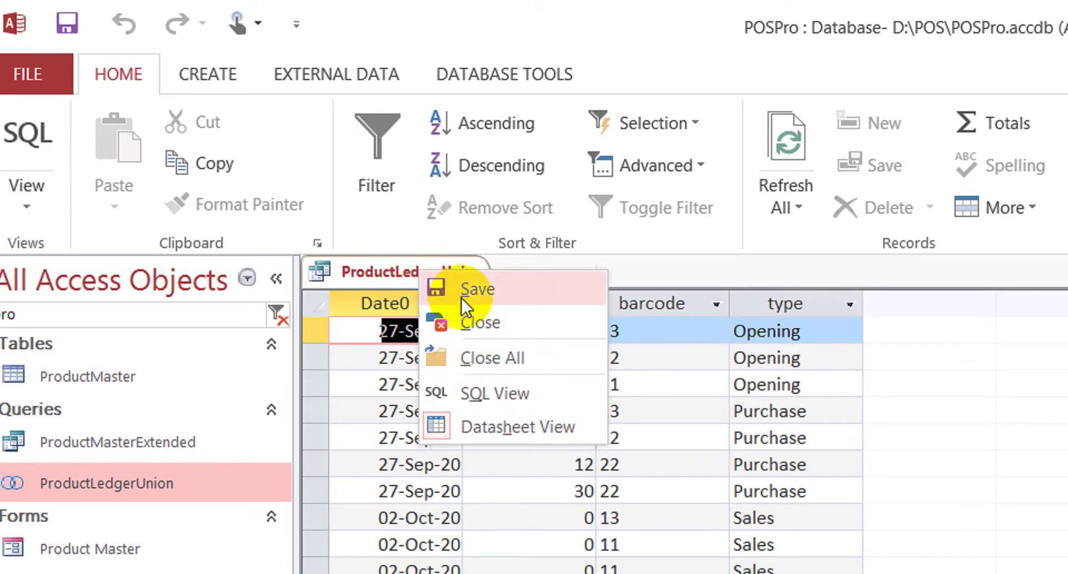
click(44, 137)
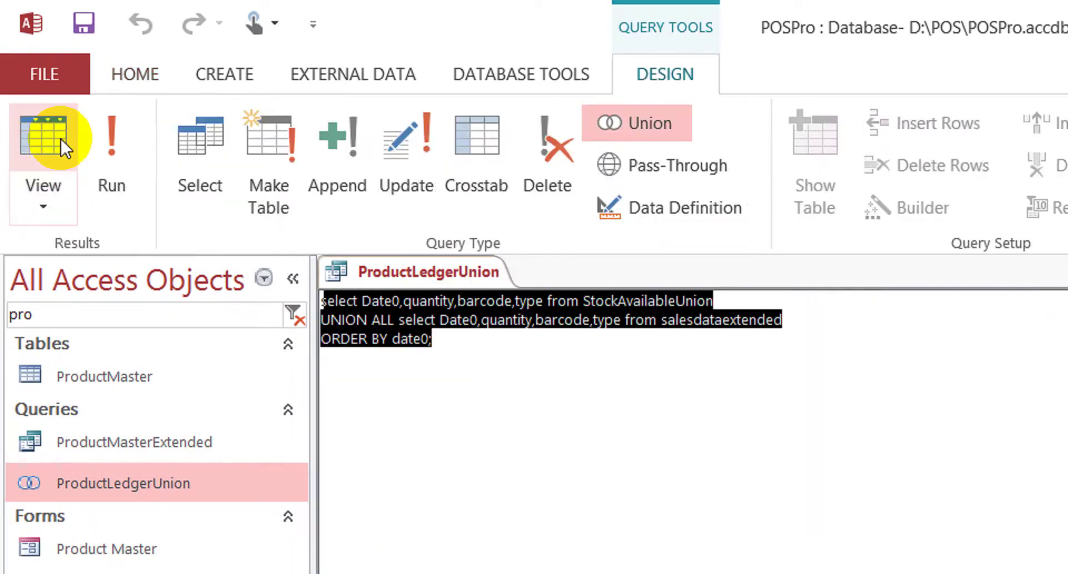
Examine the StockAvailableUnion source and the UNION ALL and ORDER BY lines in the ProductLedgerUnion SQL
click(716, 300)
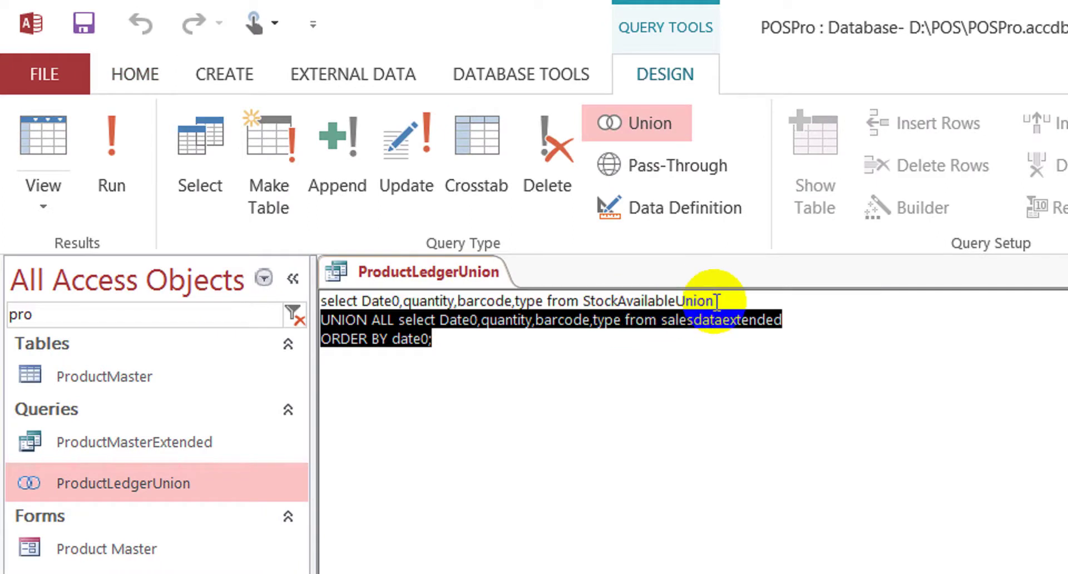
key(shift+Left)
key(shift+Left)
key(shift+Left)
key(shift+Left)
key(shift+Left)
key(shift+Left)
key(shift+Left)
key(shift+Left)
key(shift+Left)
key(shift+Left)
key(shift+Left)
key(shift+Left)
key(shift+Left)
key(shift+Left)
key(shift+Left)
key(shift+Left)
key(shift+Left)
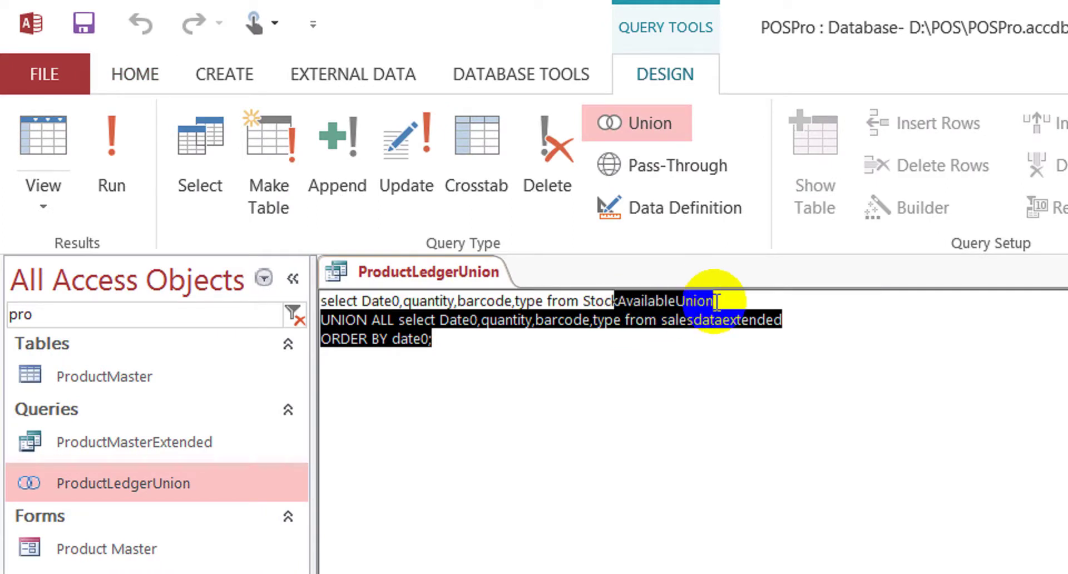
click(632, 381)
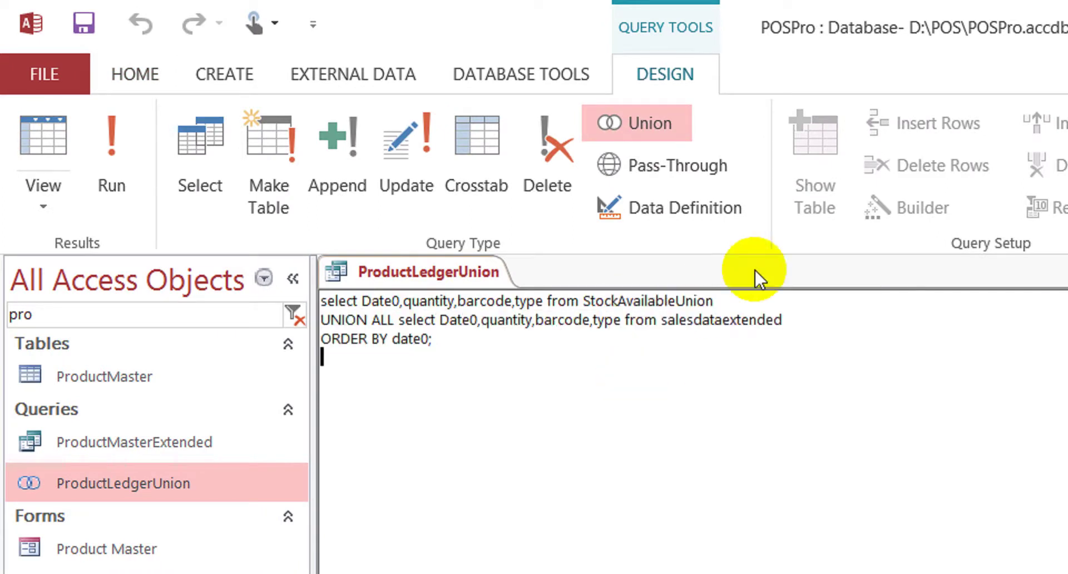
shift+click(738, 309)
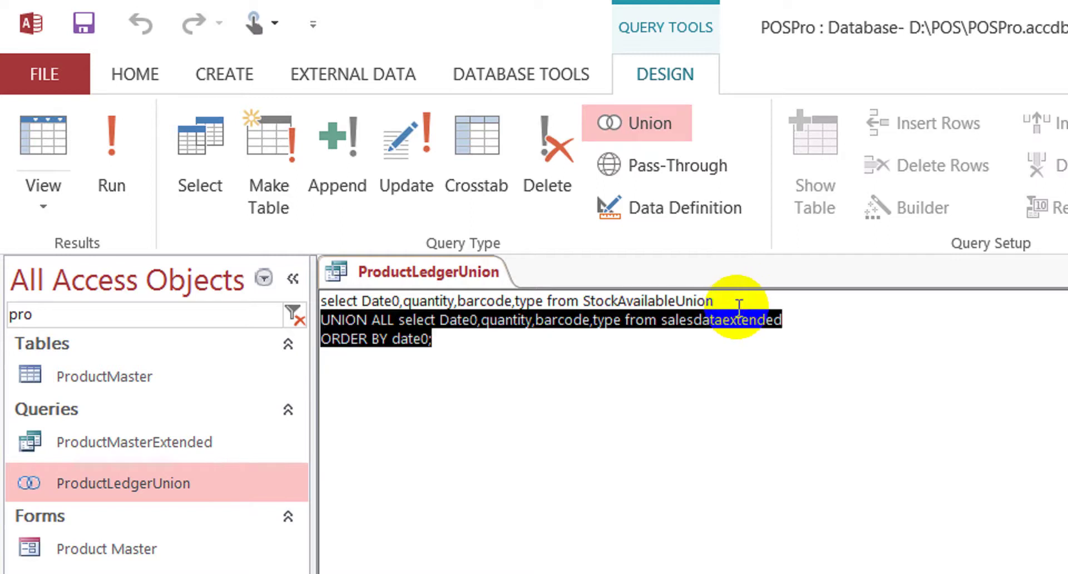
key(shift+Down)
key(shift+Up)
key(shift+Down)
key(shift+Down)
key(shift+Down)
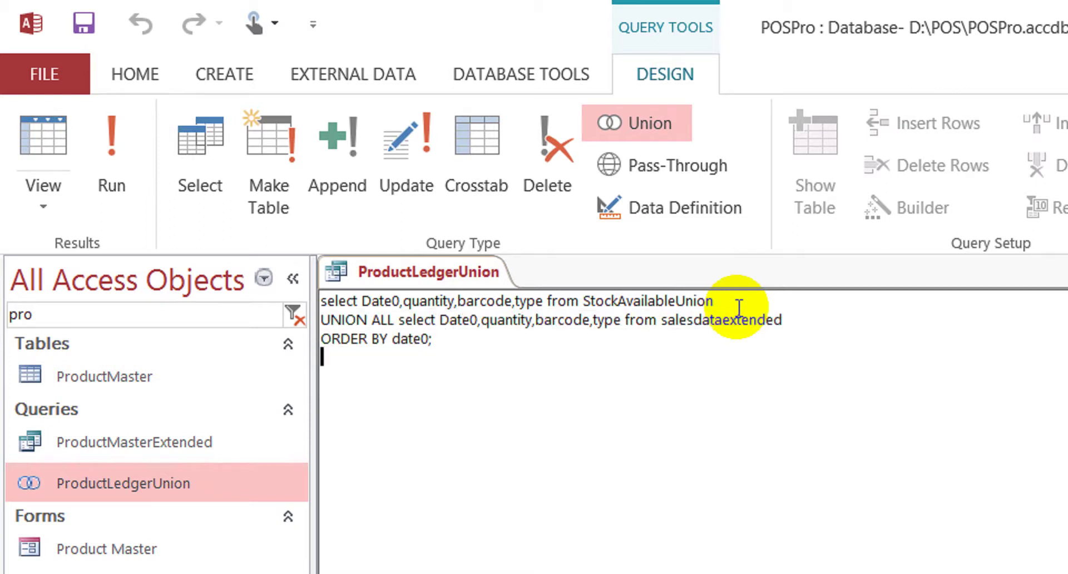